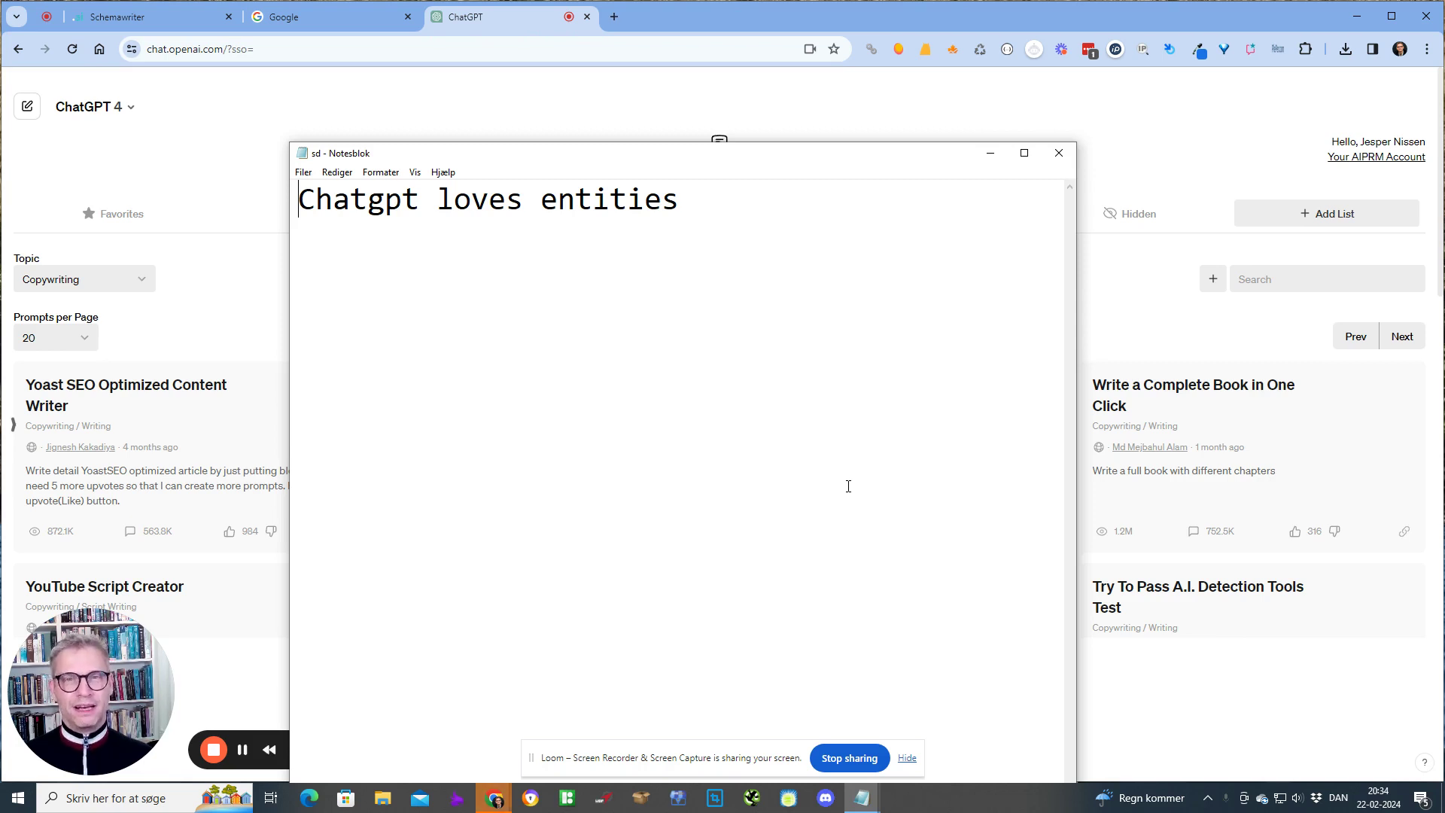
Point out the 'Chatgpt loves entities' note, then the Webpage Schema title in Schemawriter
left_click_drag(682, 215, 287, 205)
left_click(736, 295)
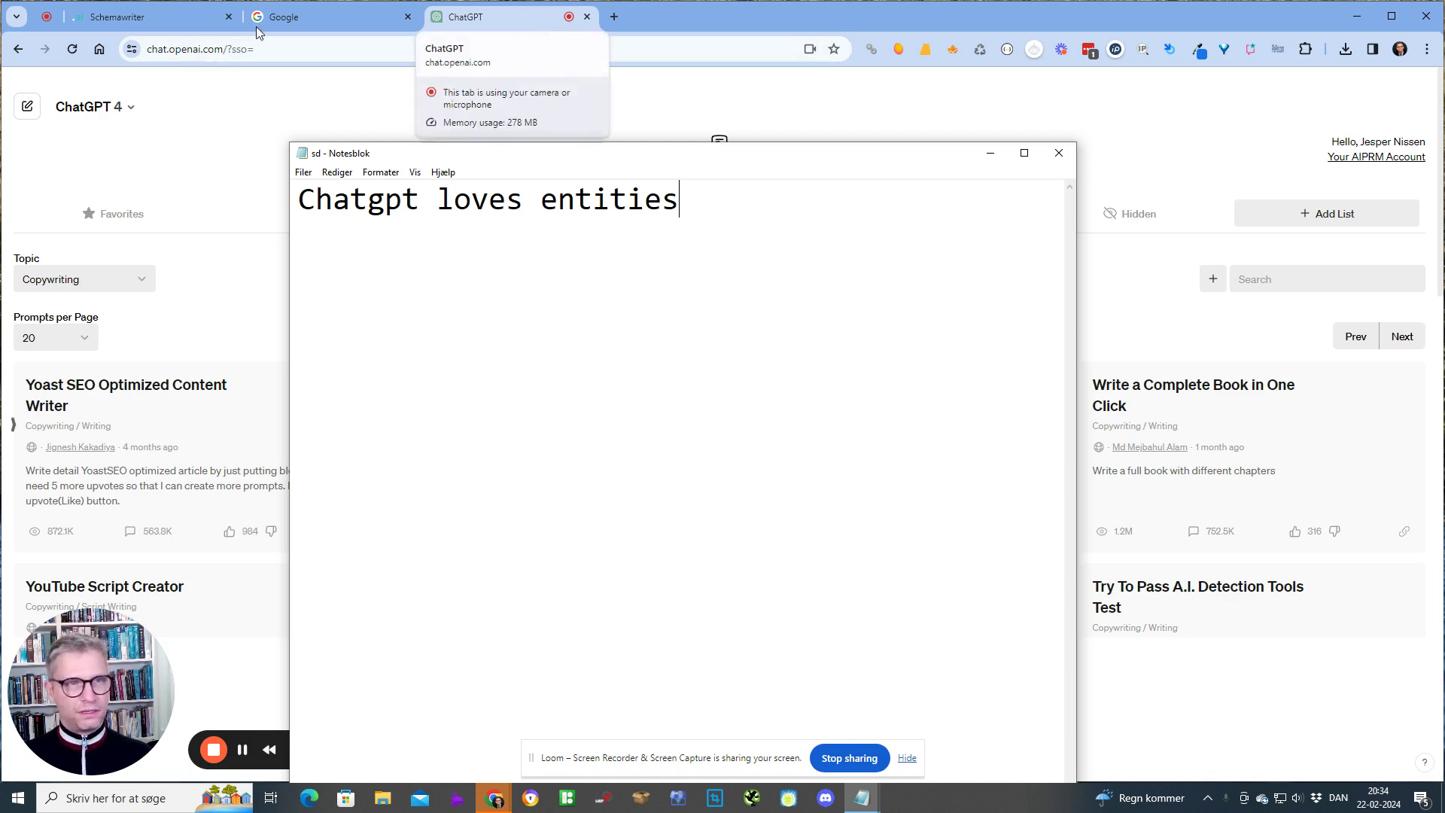
left_click(178, 22)
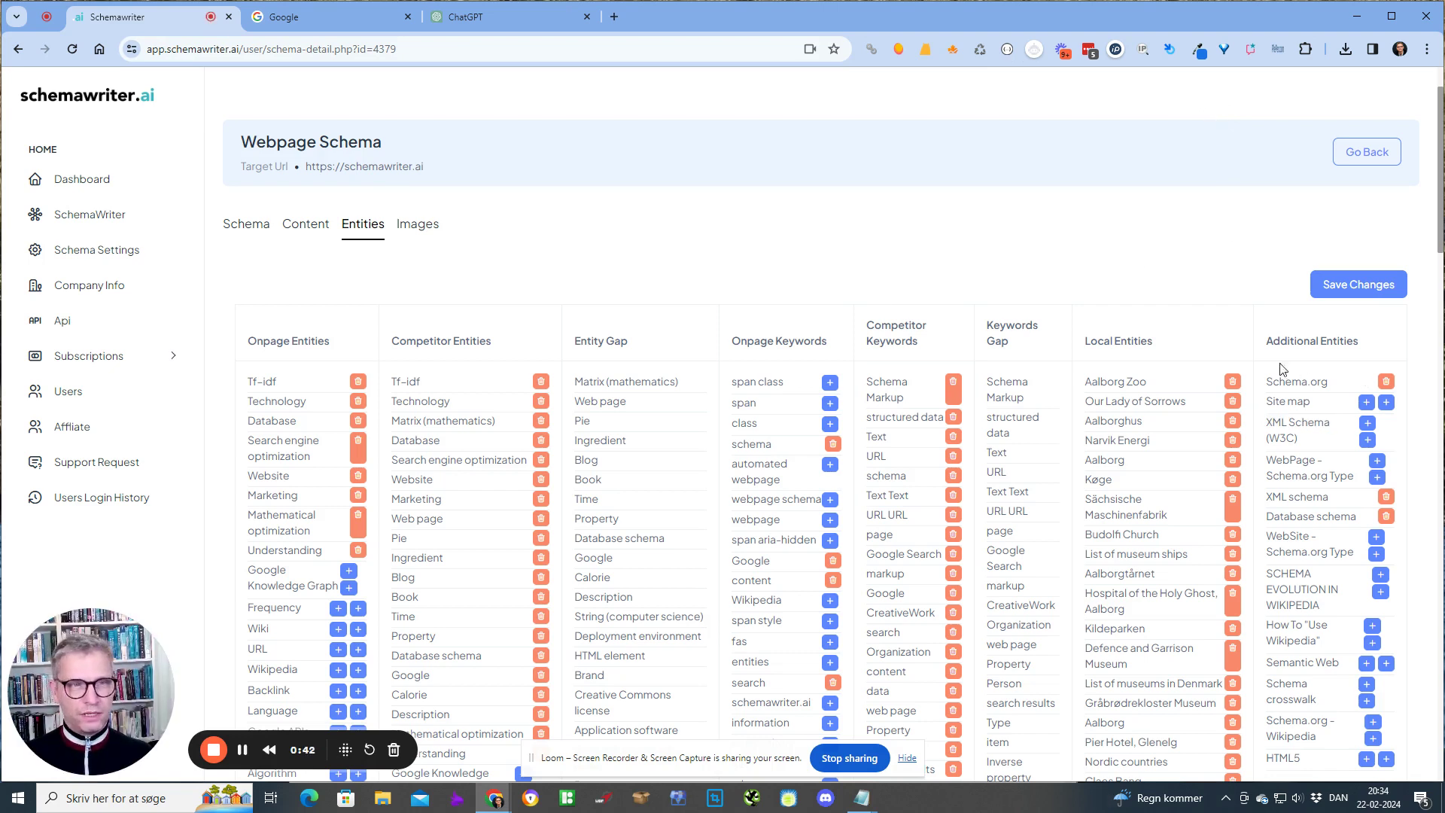
mouse_move(393, 146)
left_mouse_down()
mouse_move(242, 140)
mouse_move(383, 149)
left_mouse_up()
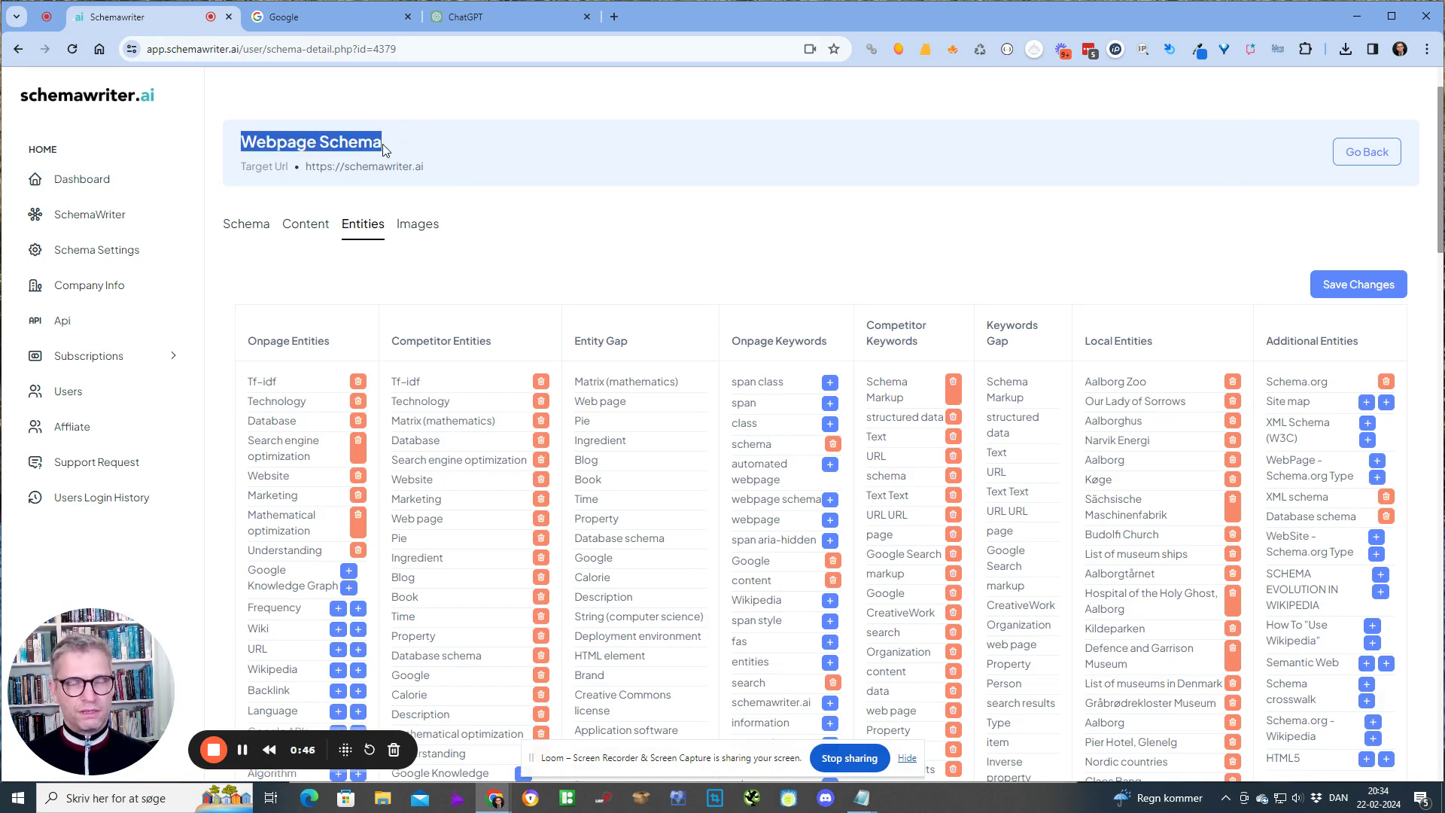
left_click(383, 149)
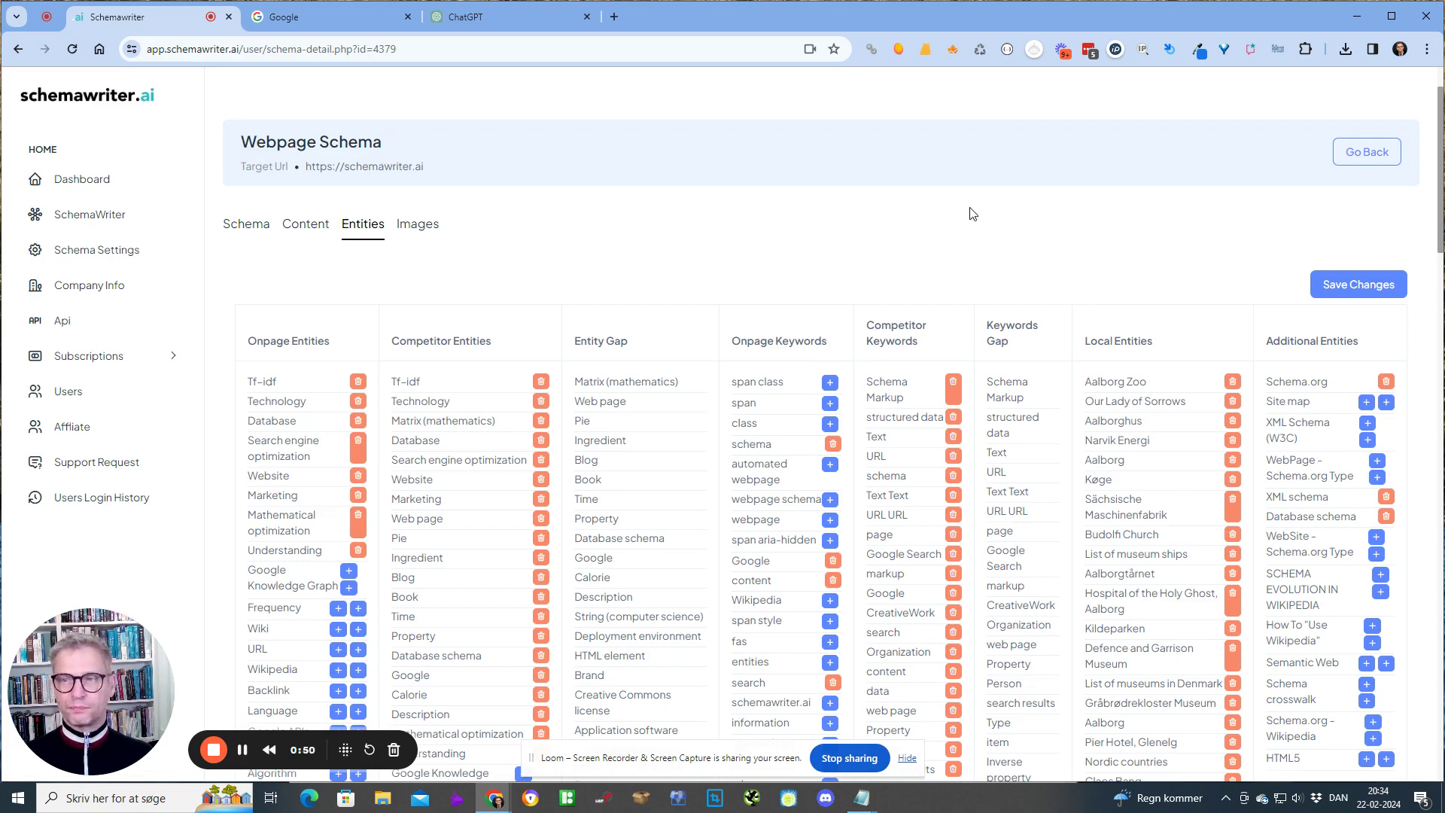
Highlight the Additional Entities heading and the entries in its list
left_click_drag(1374, 346, 1269, 345)
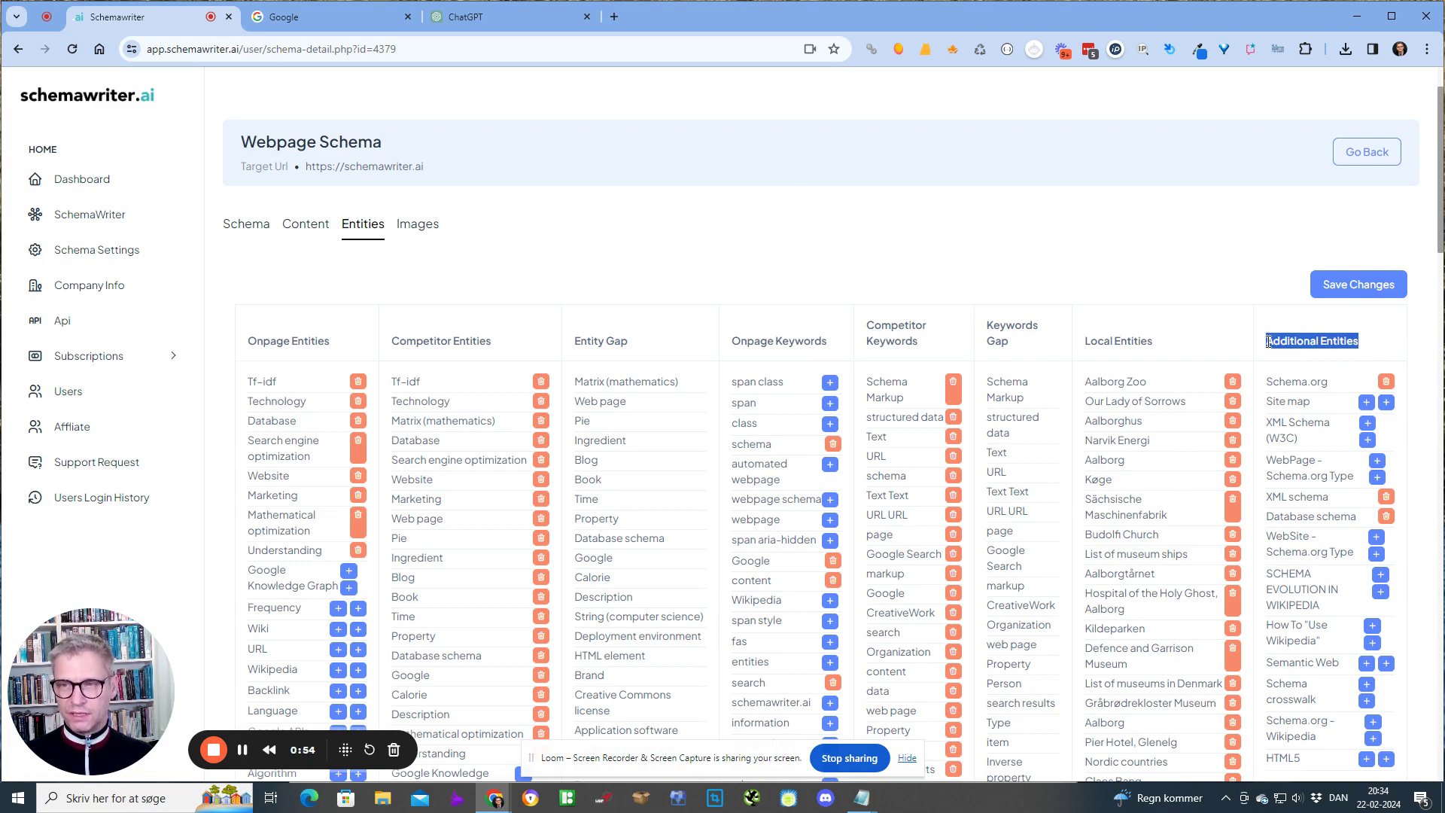
left_click(1267, 343)
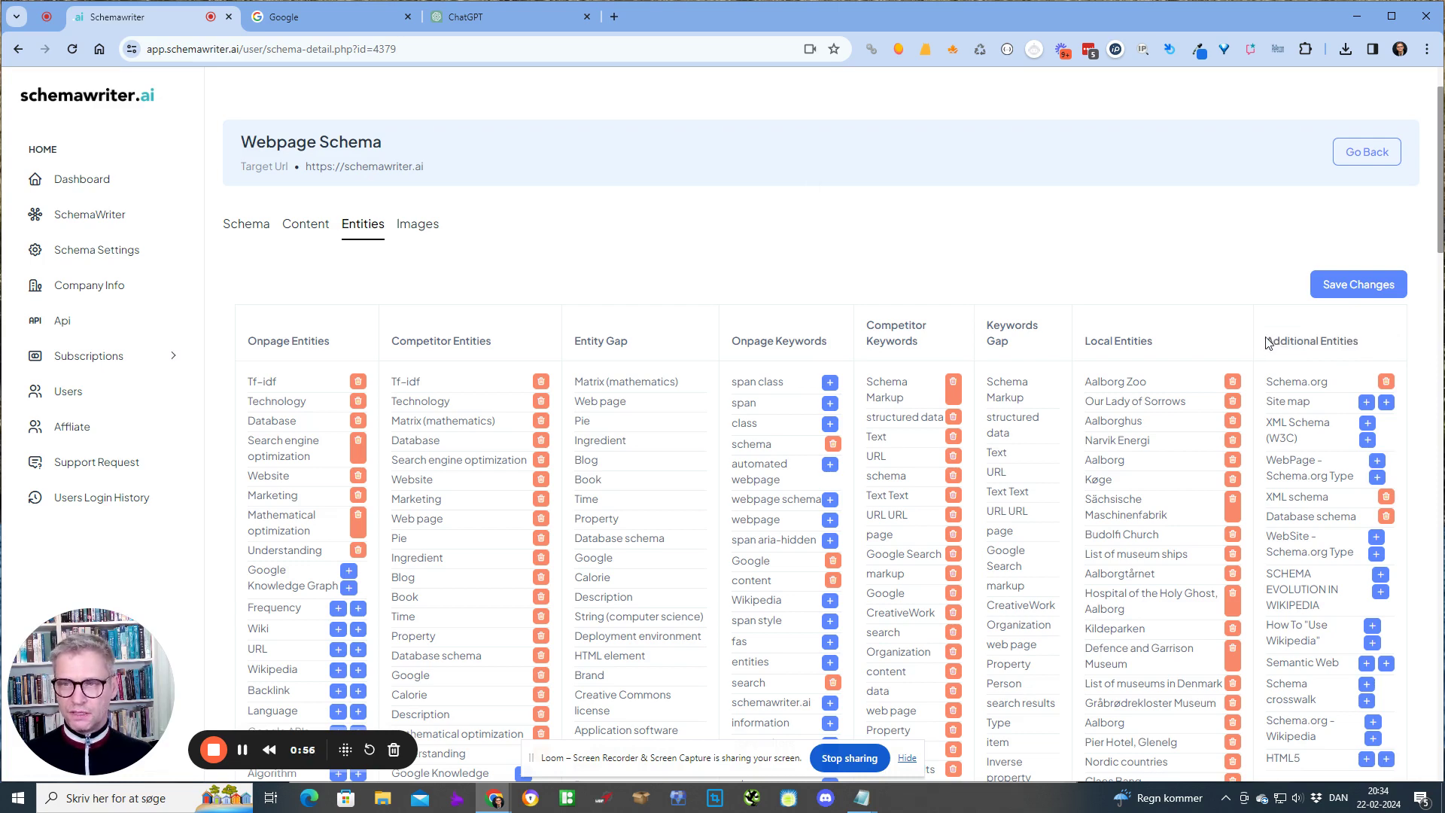
left_click_drag(1332, 385, 1270, 420)
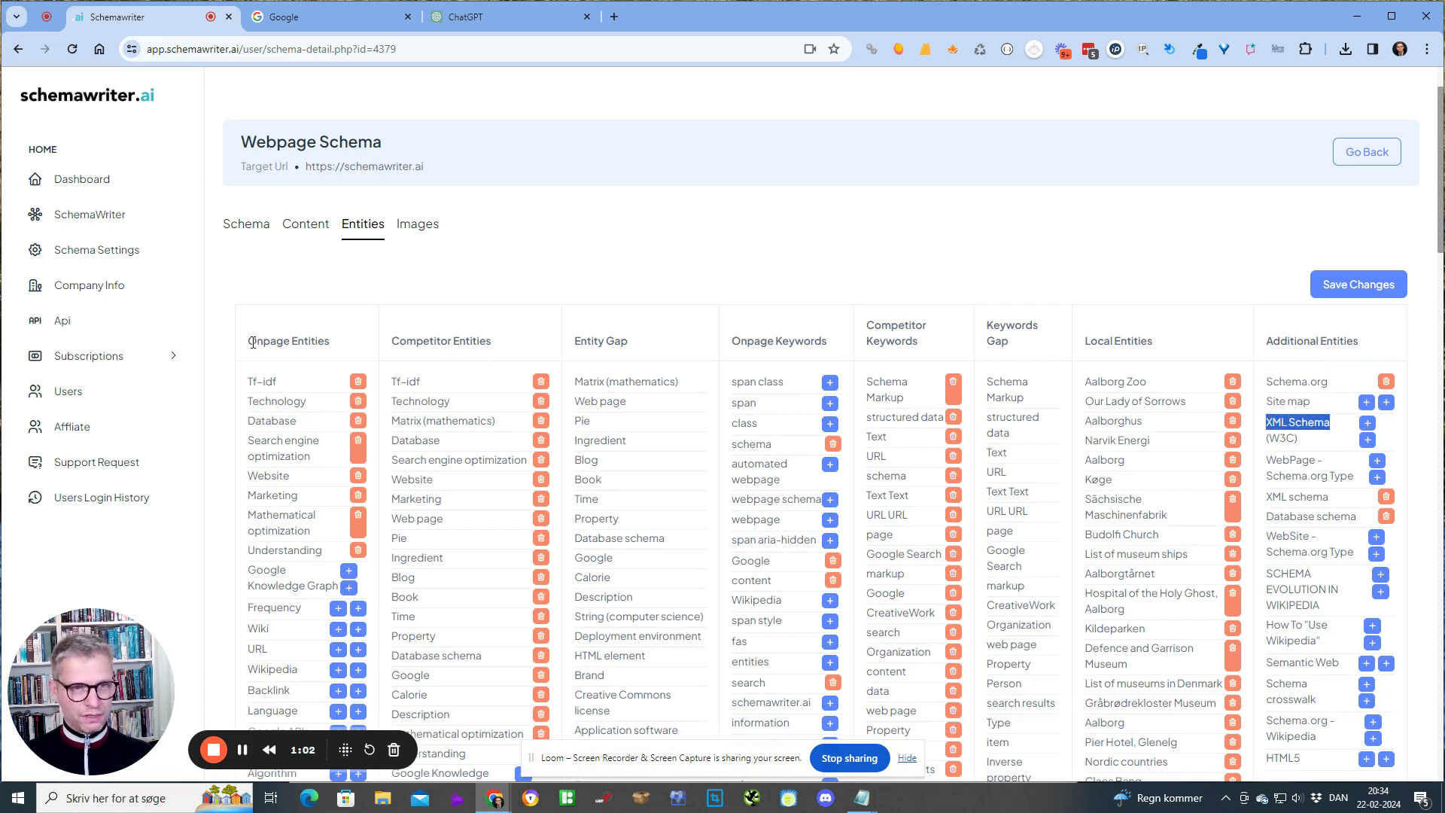
Highlight the Onpage Entities heading and entries, and Competitor Entities from Tf-idf to Website
left_click_drag(248, 341, 497, 344)
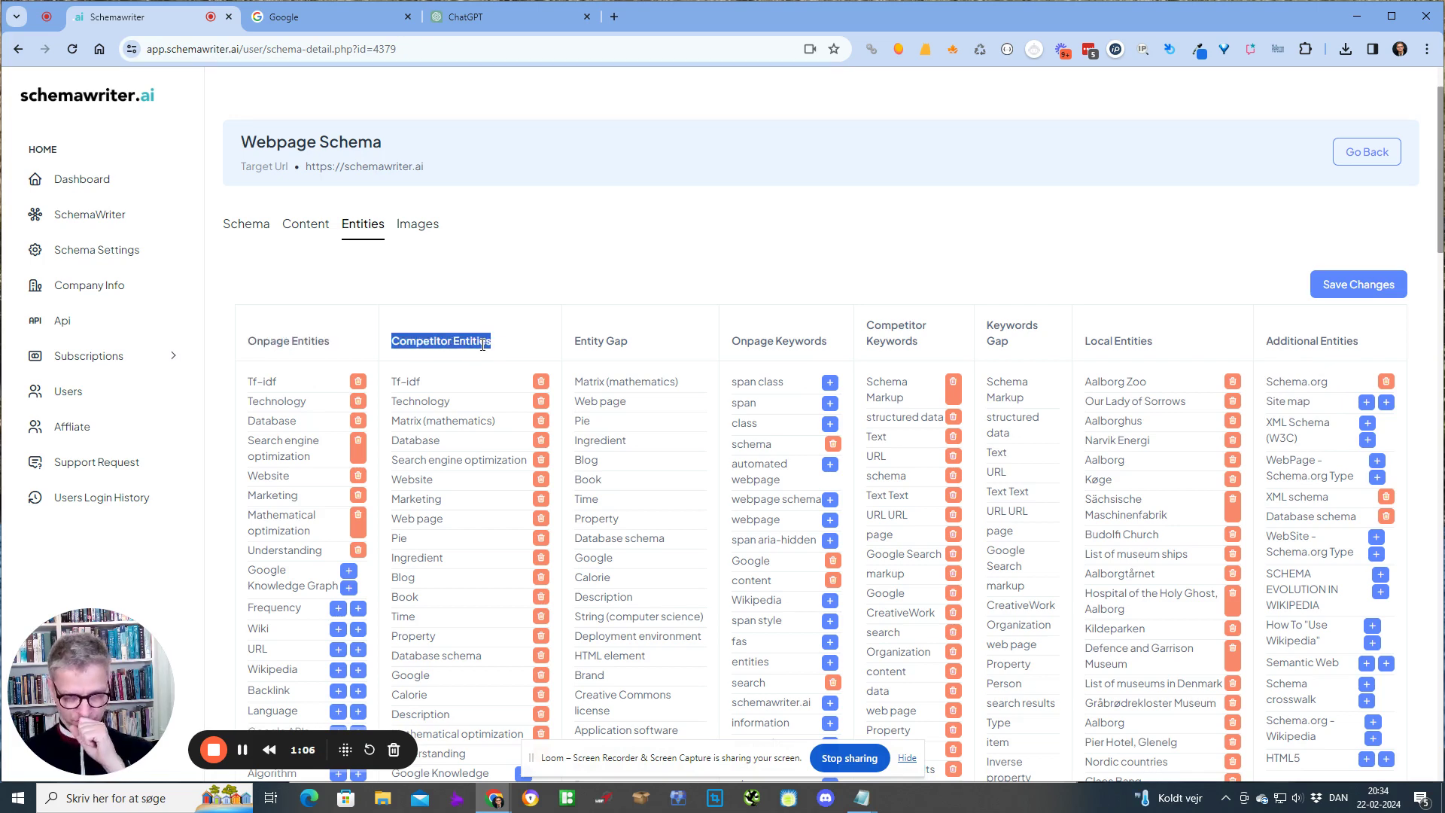
left_click_drag(254, 381, 277, 457)
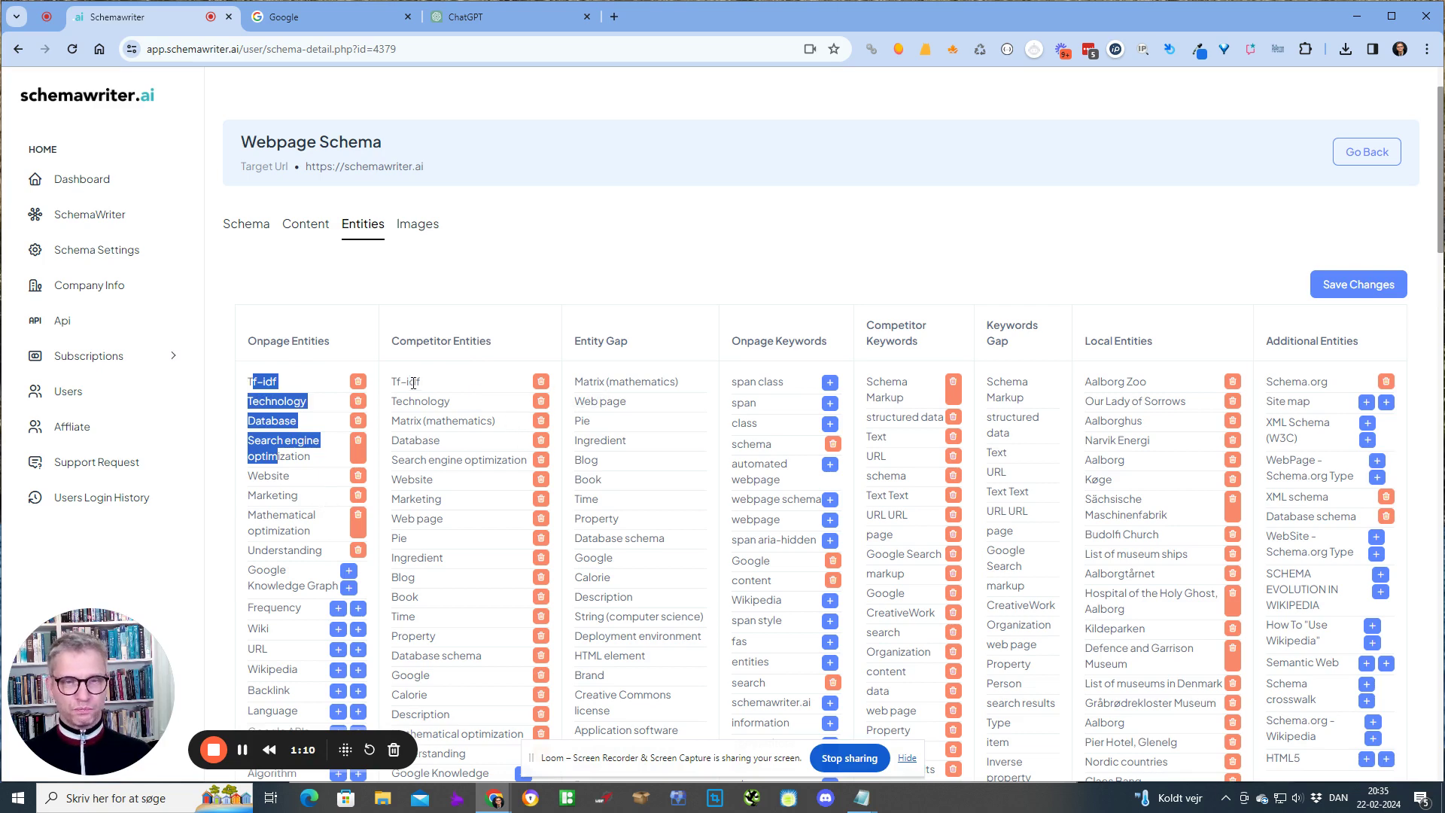
left_click_drag(394, 381, 435, 489)
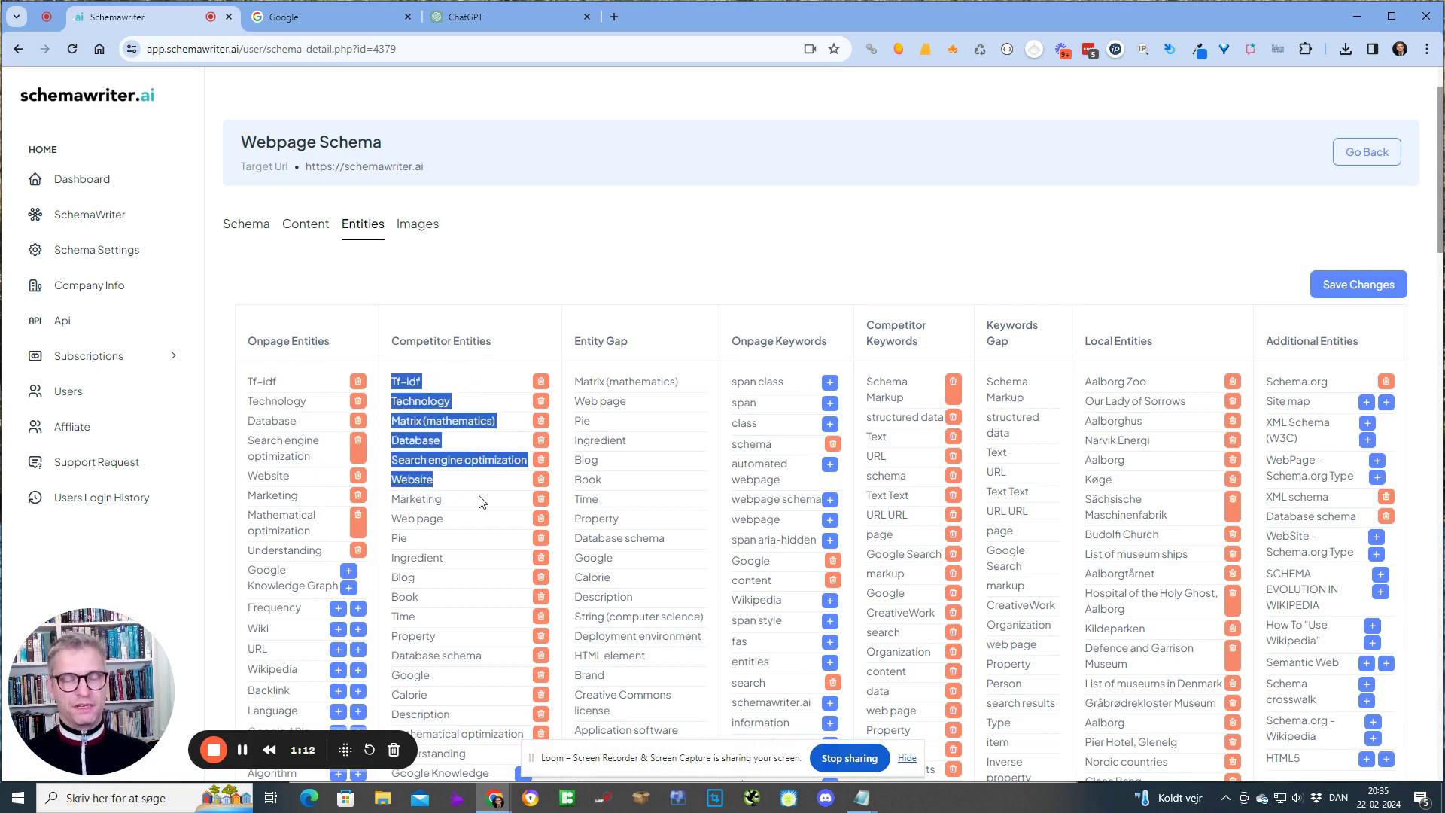
left_click(594, 271)
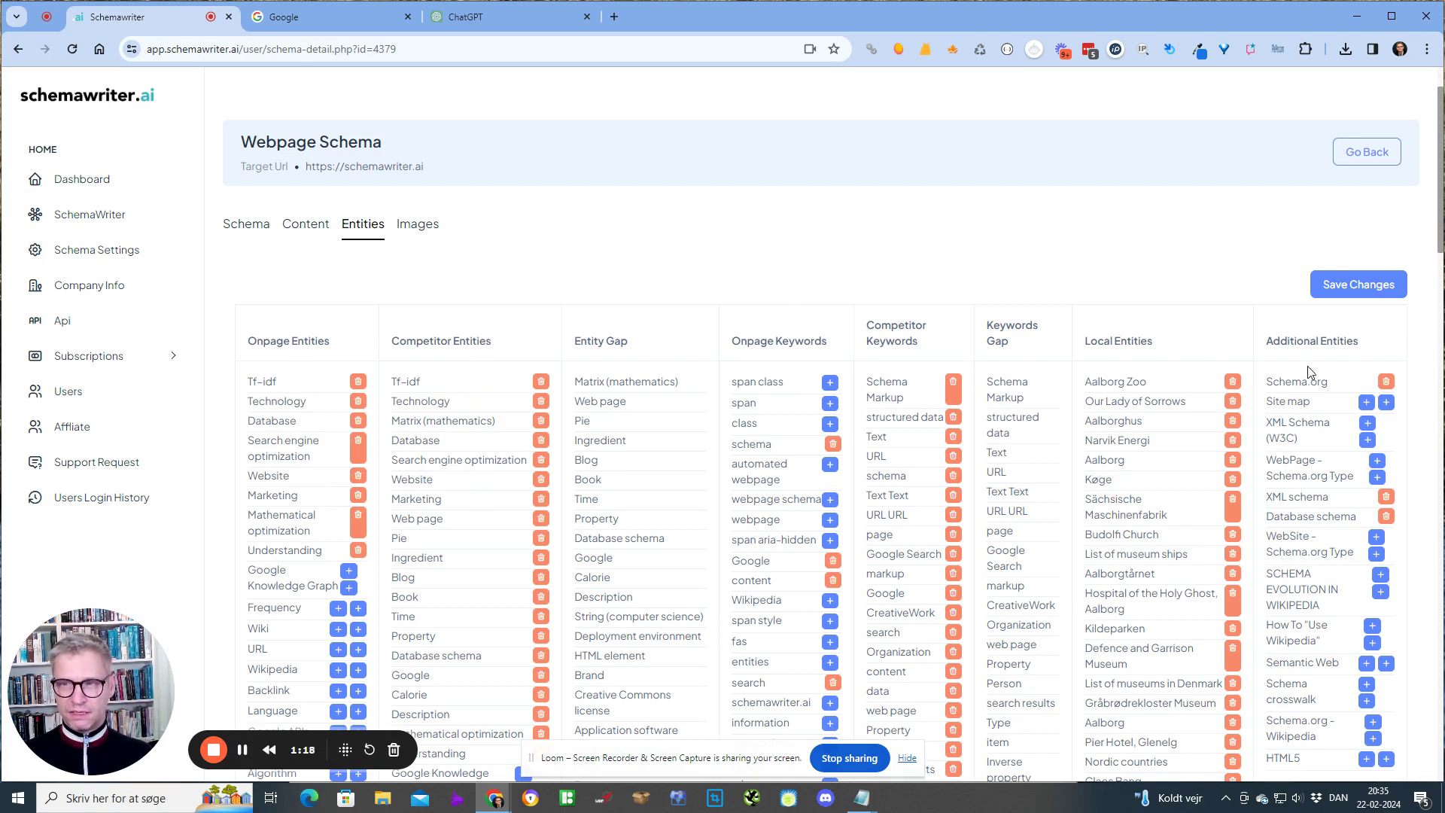
Highlight the Additional Entities heading again, then the Webpage Schema title
mouse_move(1265, 341)
left_mouse_down()
mouse_move(1367, 344)
mouse_move(1267, 344)
left_mouse_up()
left_click(1367, 344)
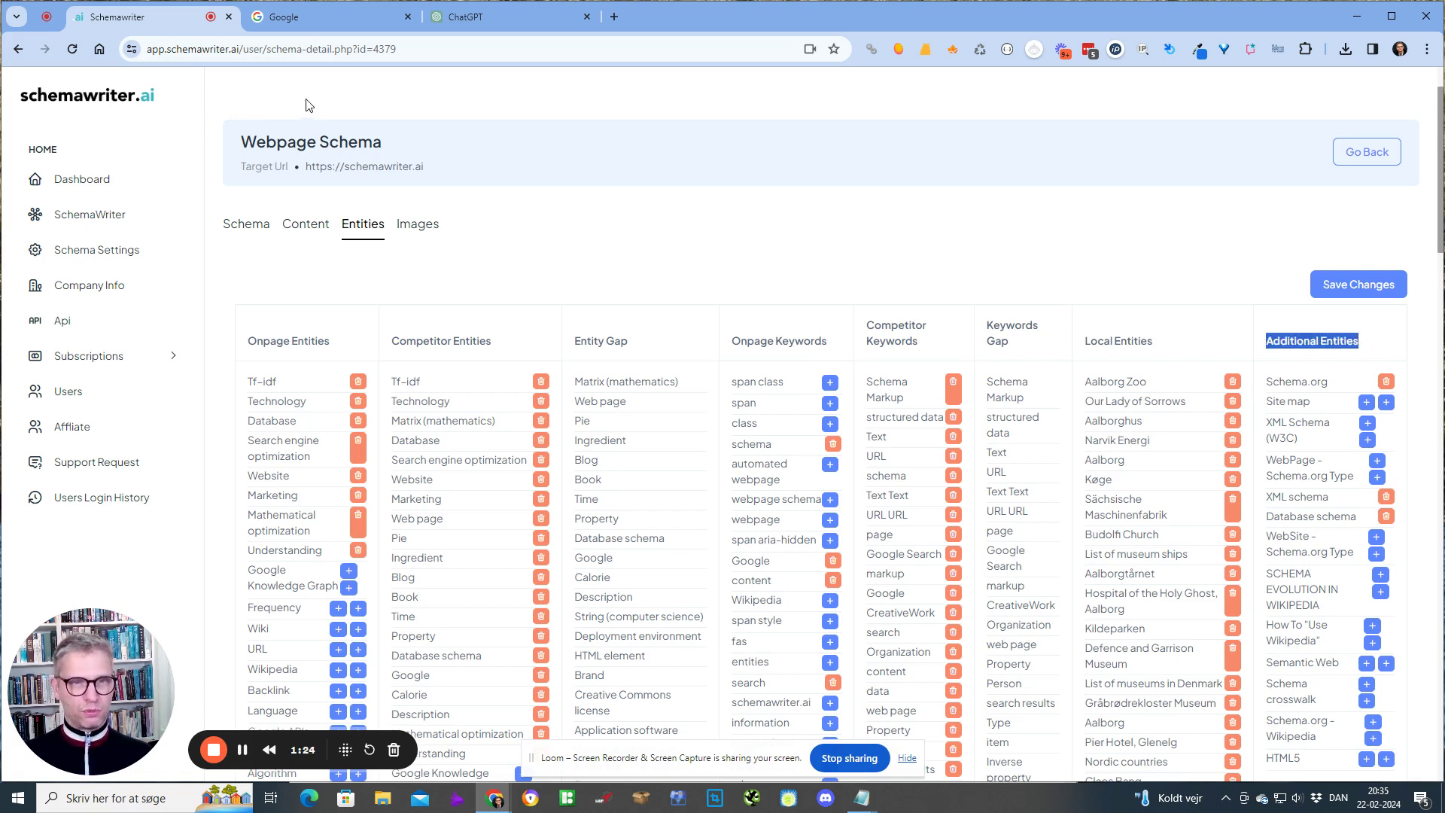
left_click_drag(398, 144, 239, 151)
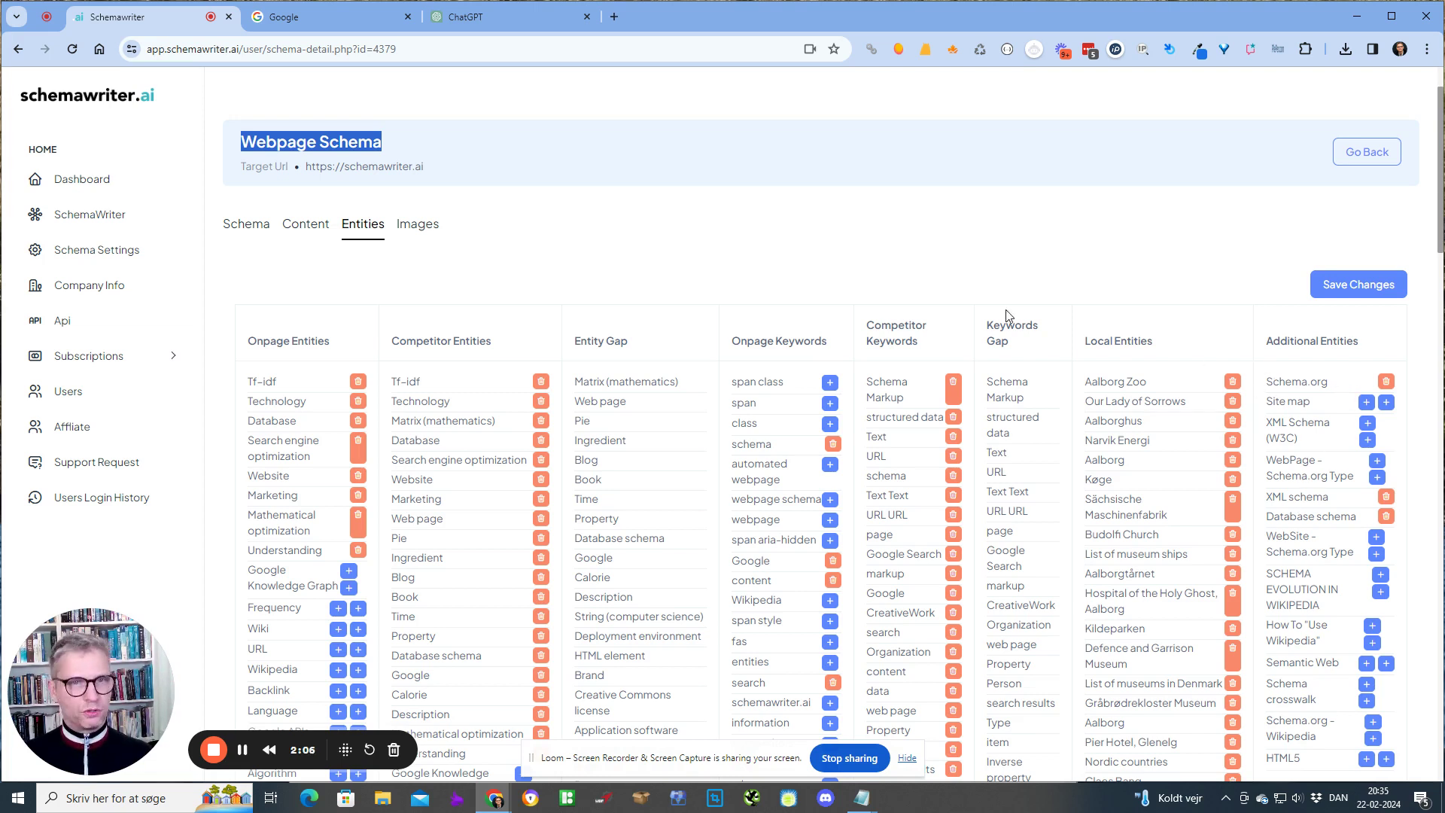
Return to the ChatGPT tab showing the AIPRM Copywriting prompt library
left_click(494, 12)
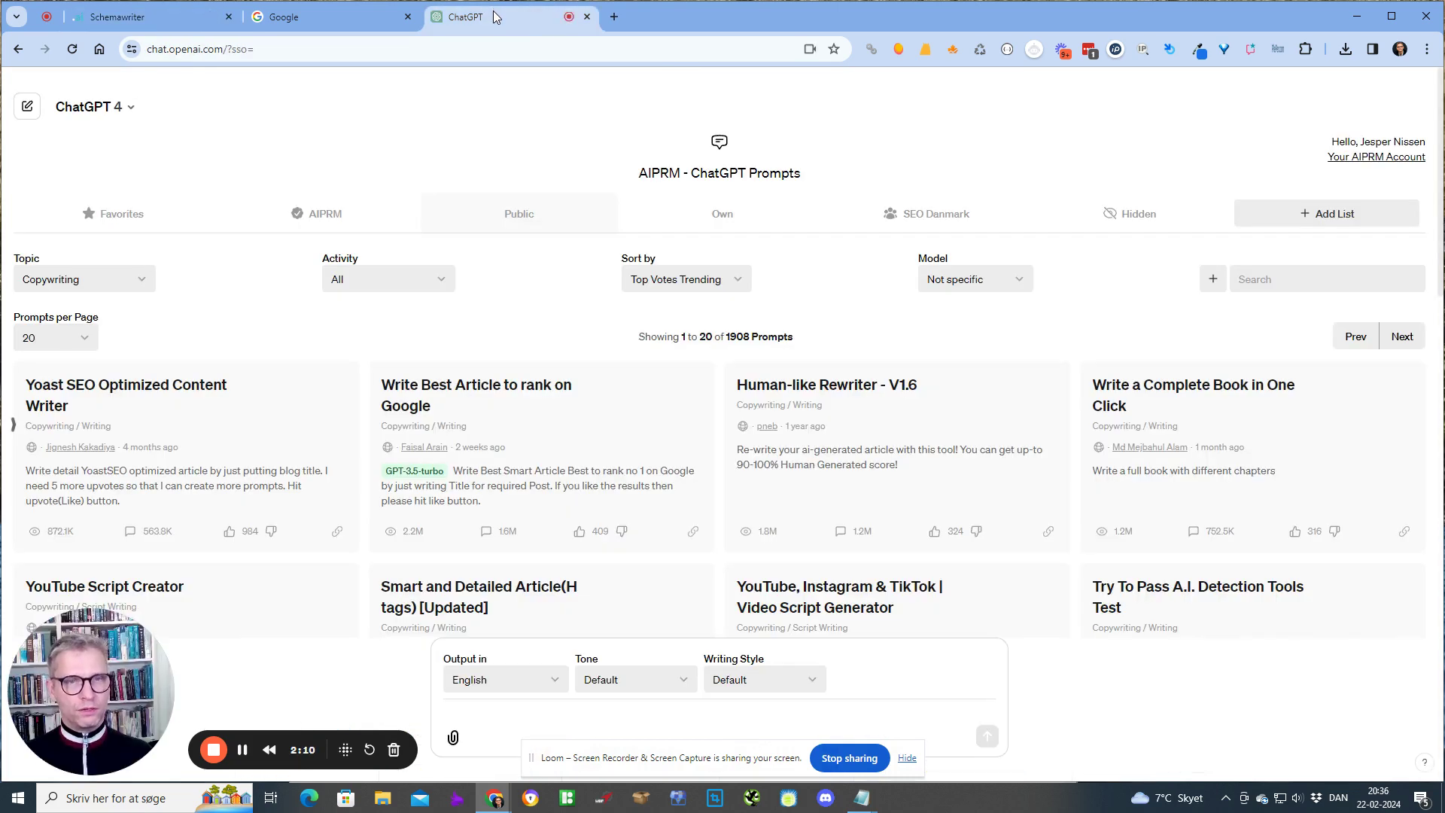
Send 'hello' and then 'How is your day?' as chat messages
left_click(572, 723)
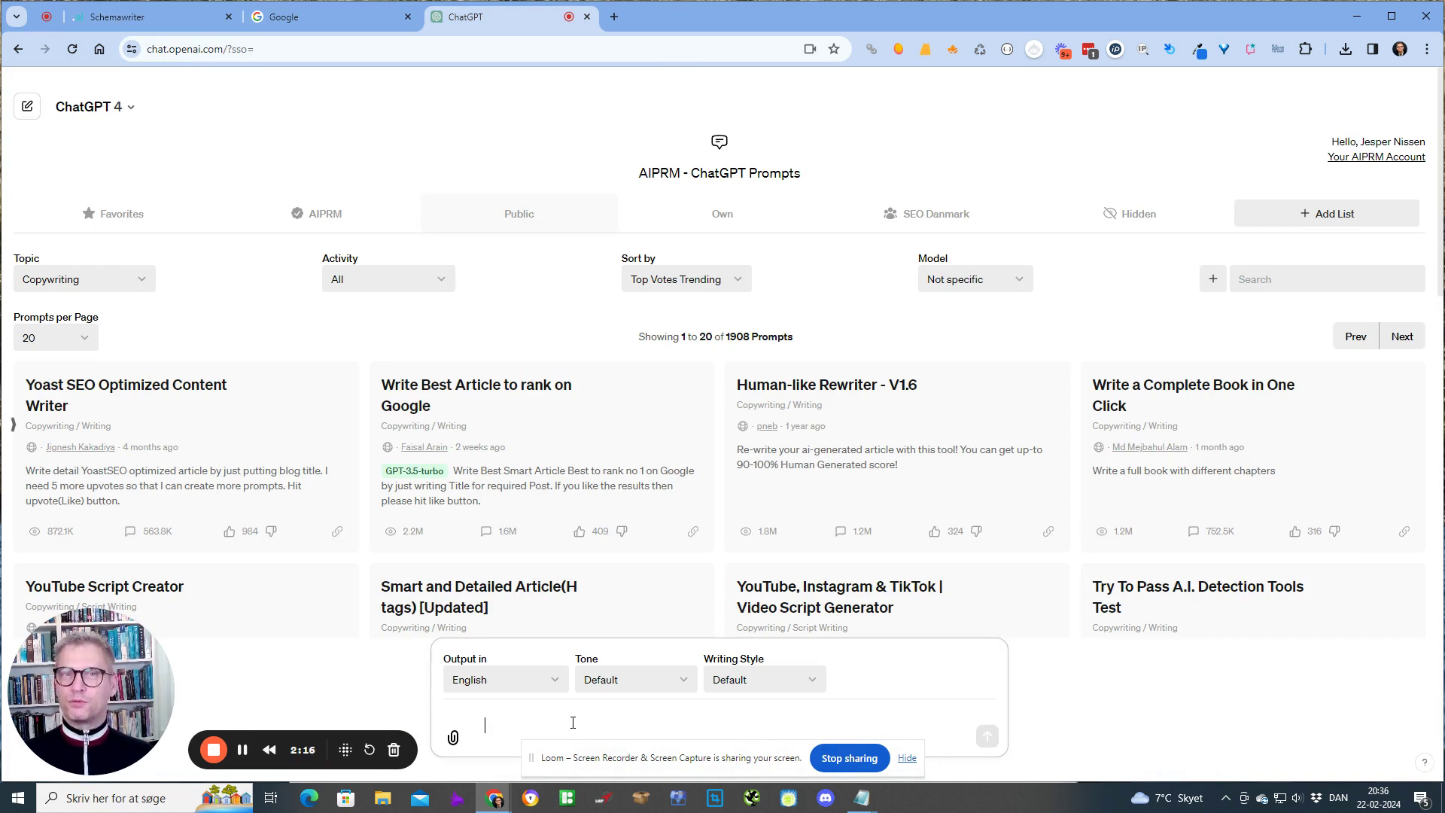
type("hello")
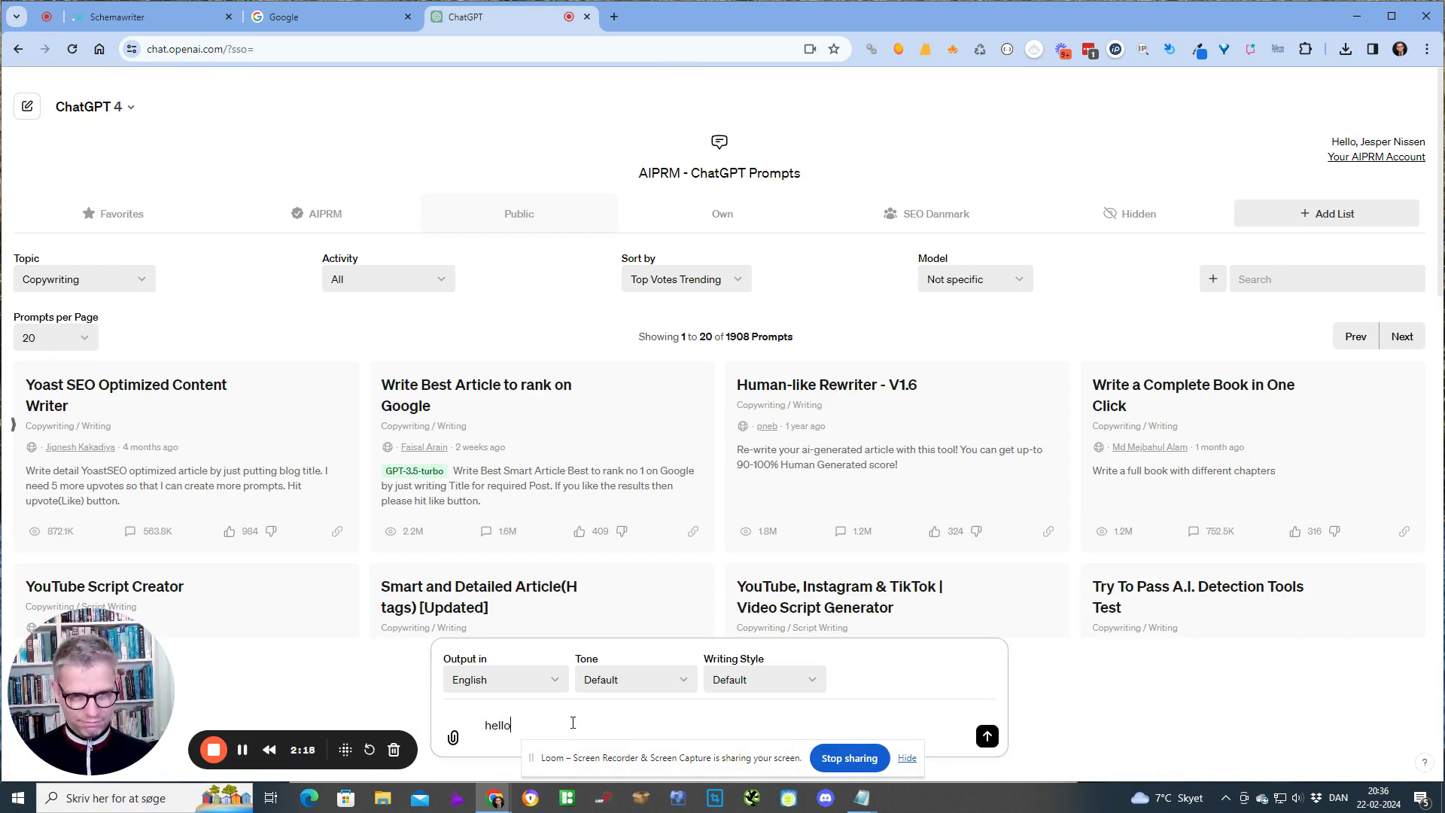
key("Return")
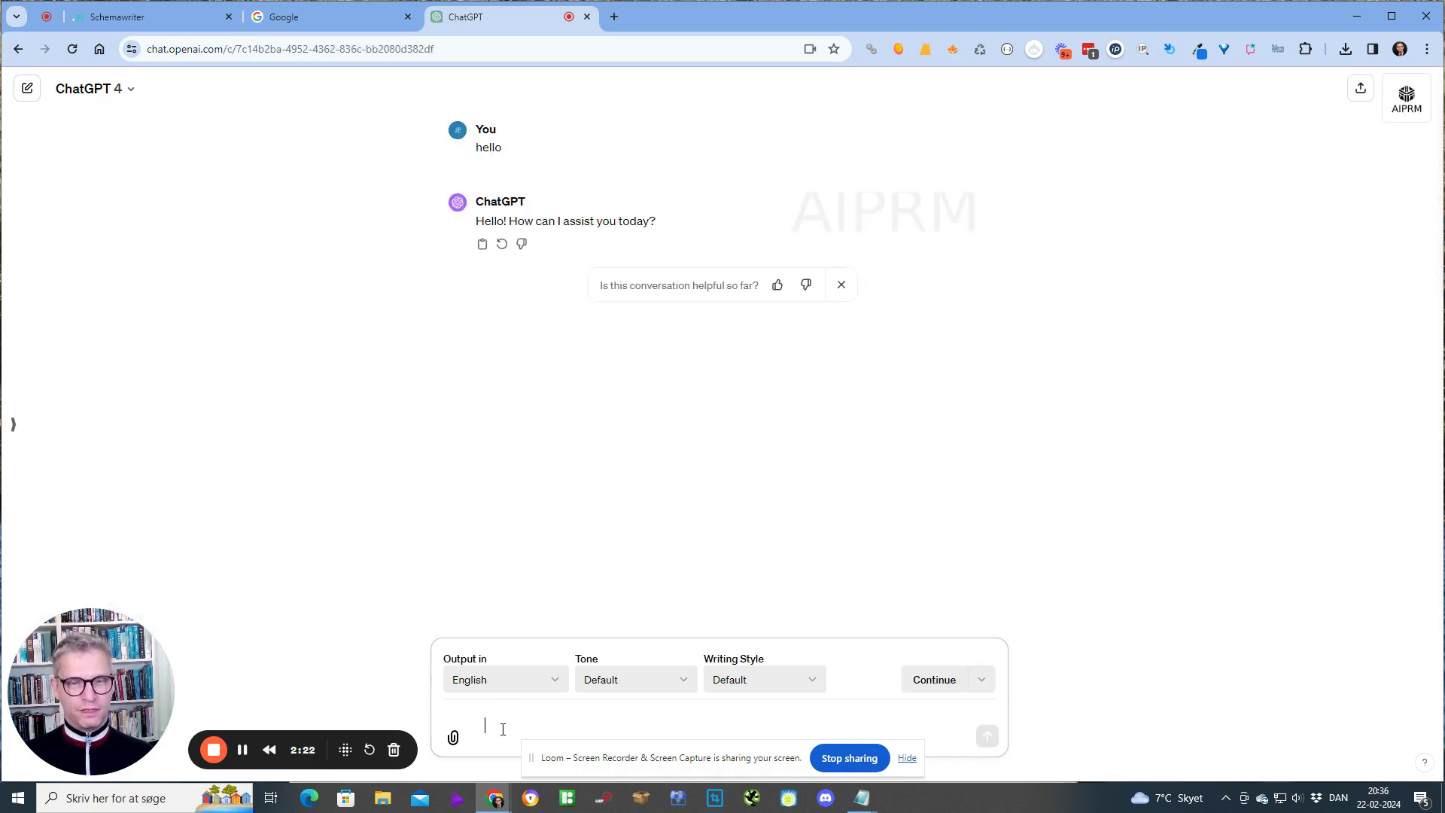
type("How is uoi")
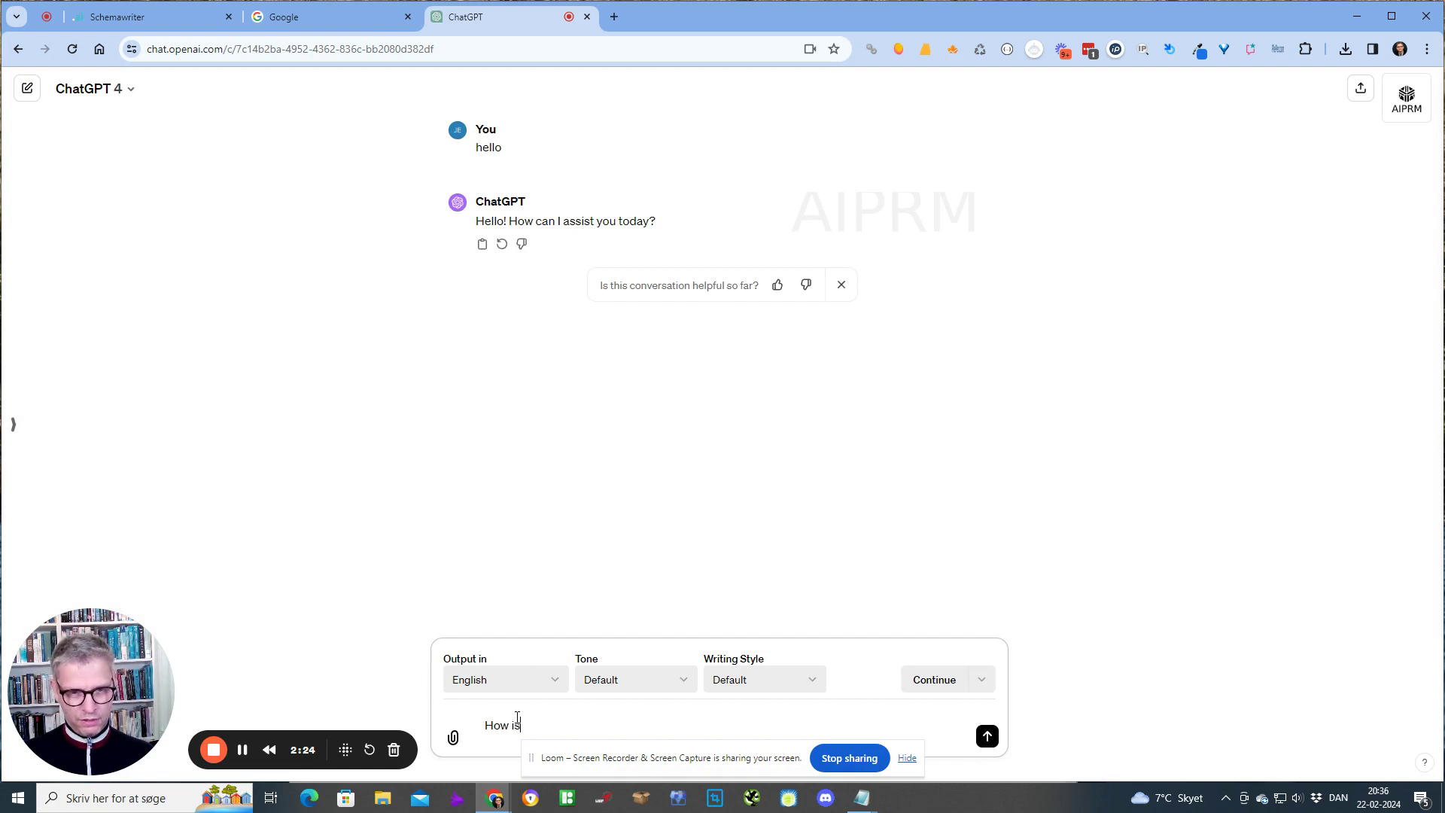
key("BackSpace")
key("BackSpace")
key("BackSpace")
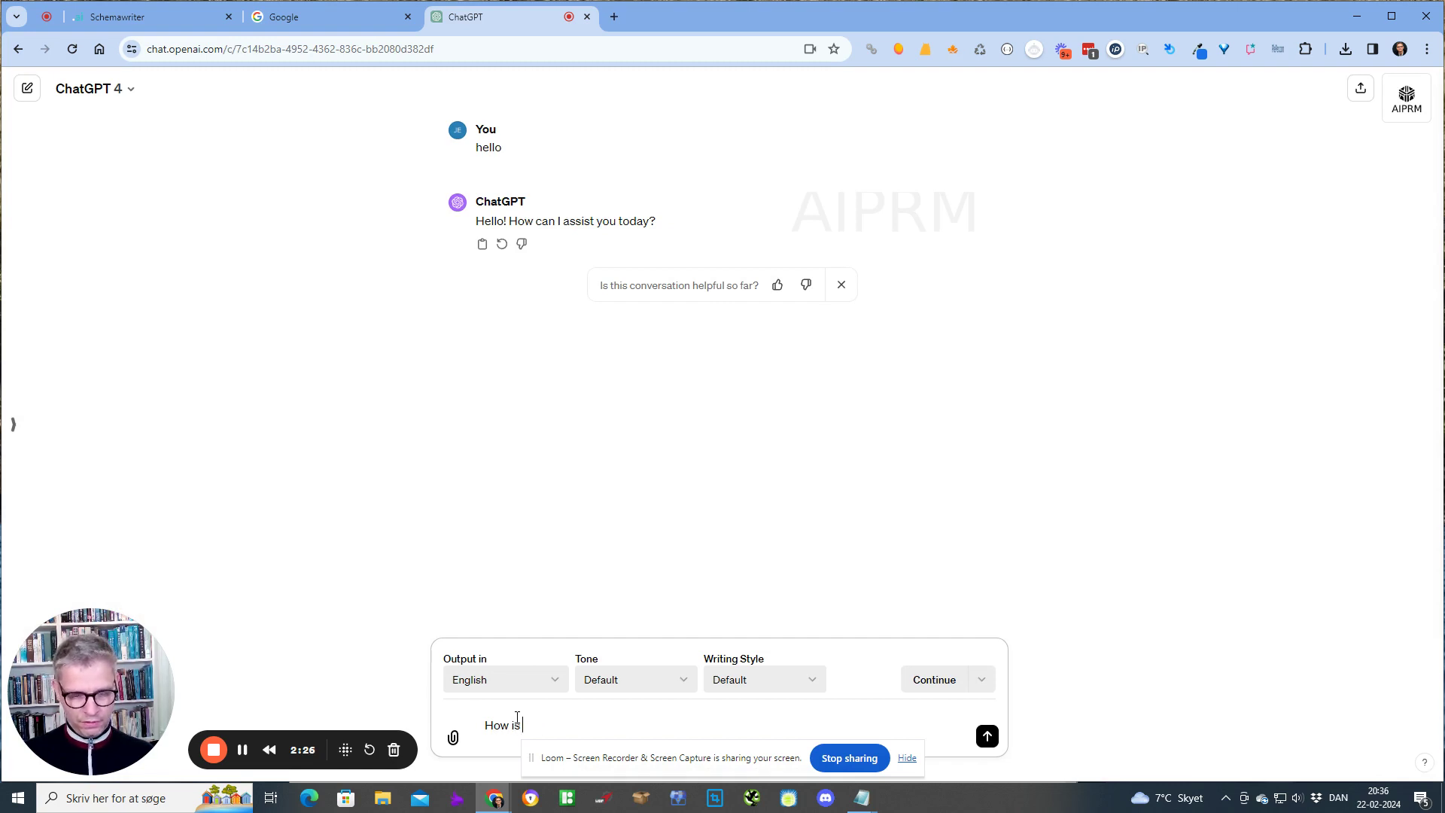
type("your da")
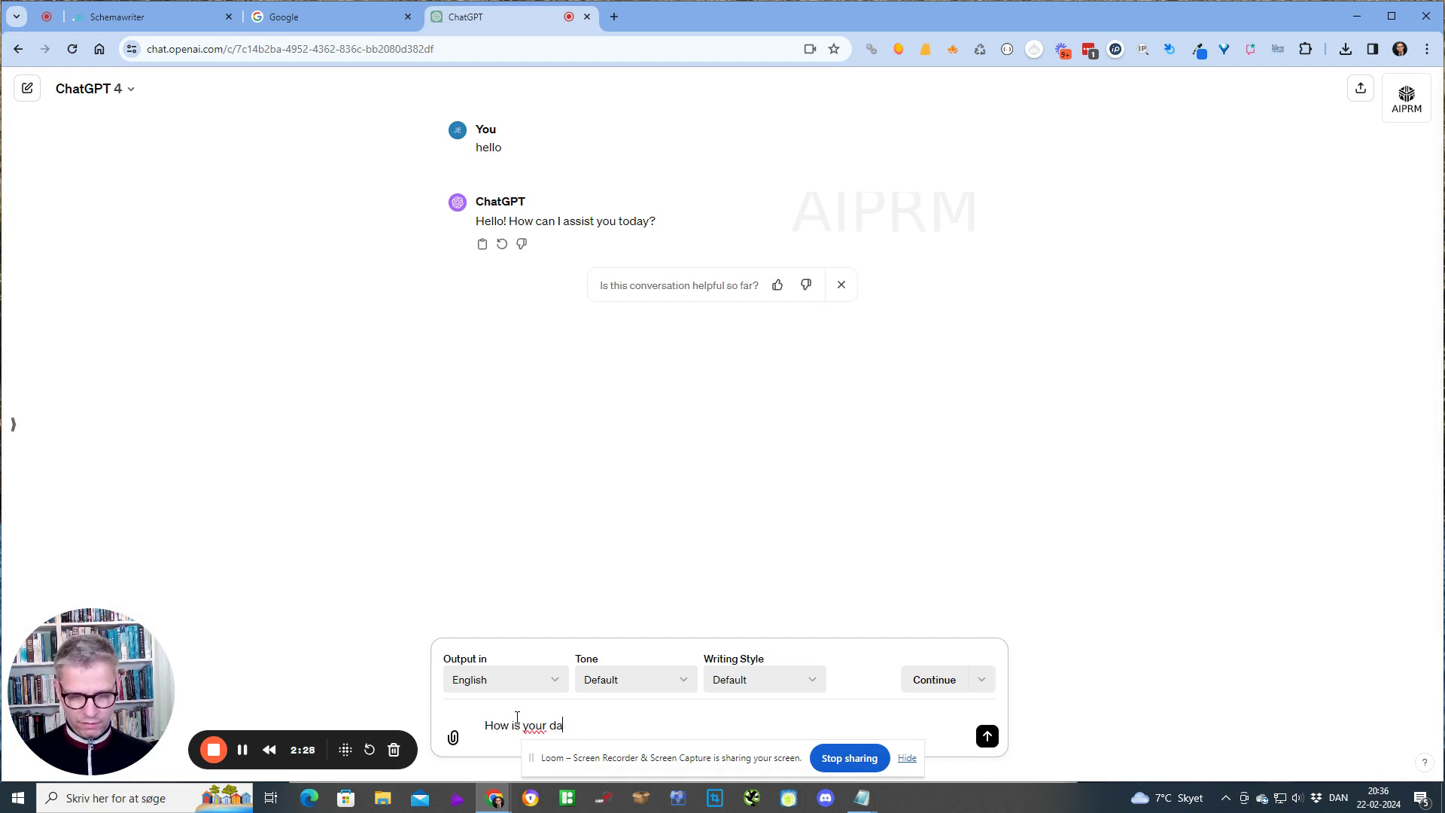
type("uy?")
key("Return")
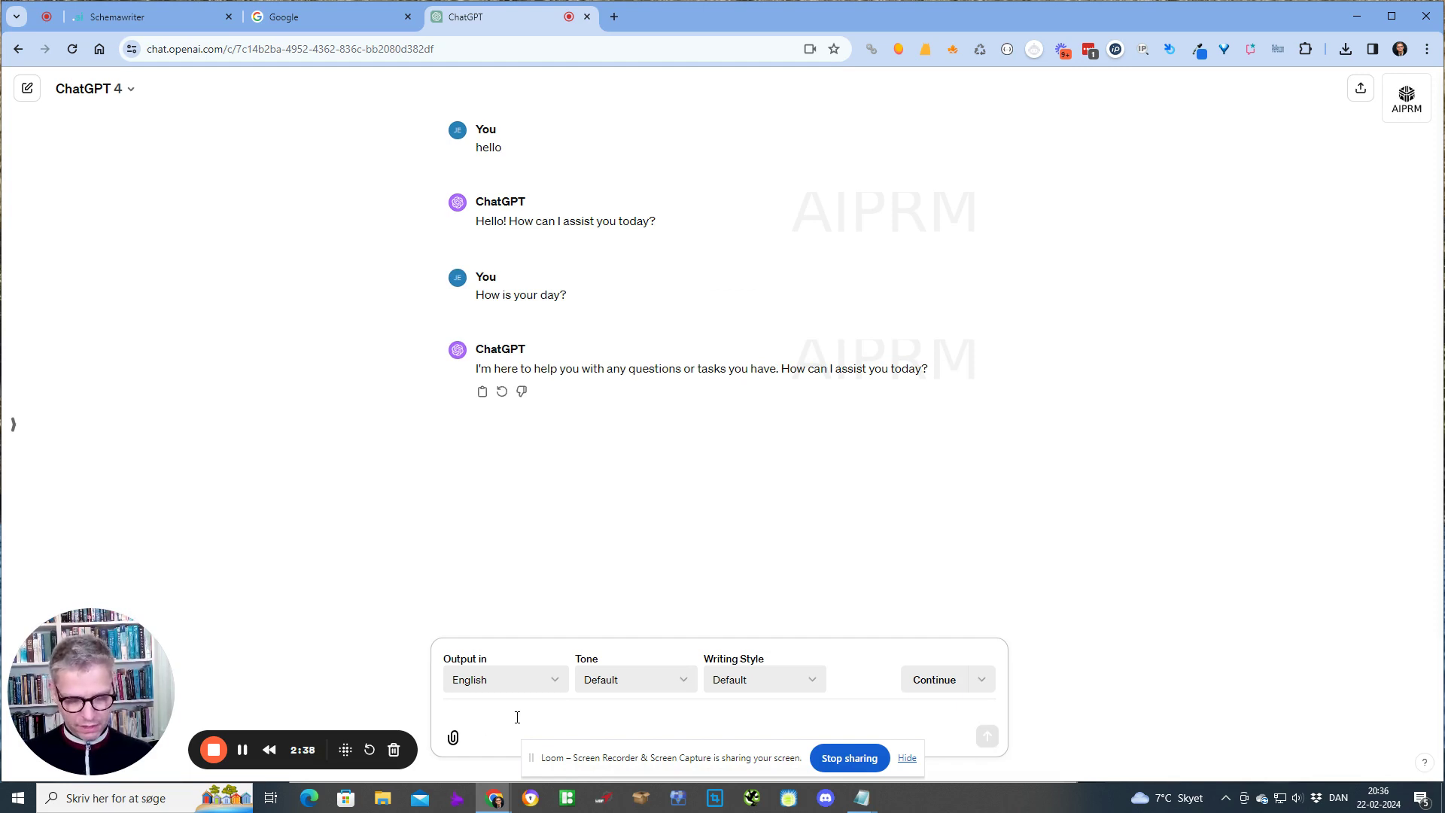
Send 'Give me a list of the 6 most topically relevant entities to the keyword "webpage schema"'
type("Give me a list")
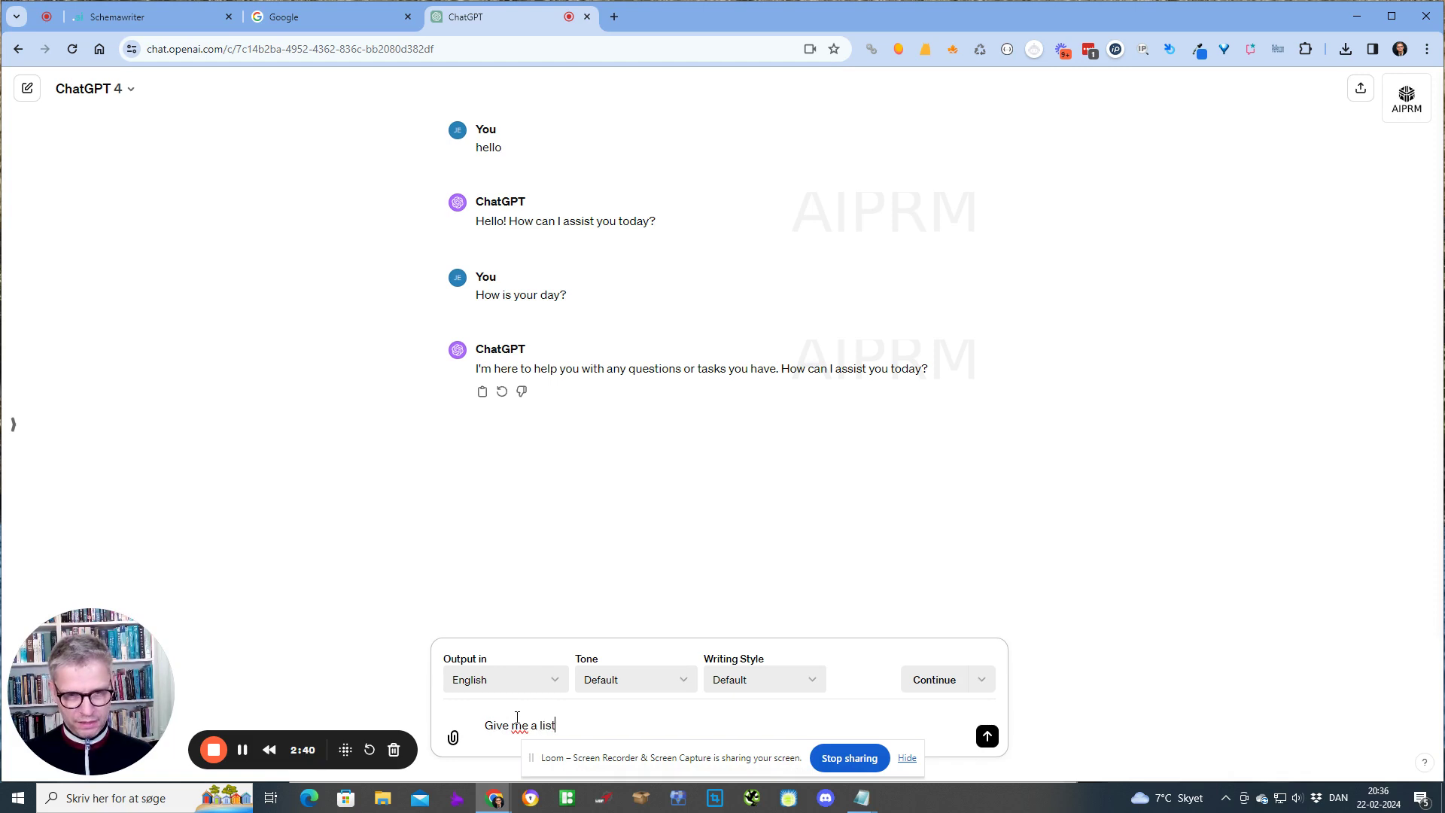
type(" of the ")
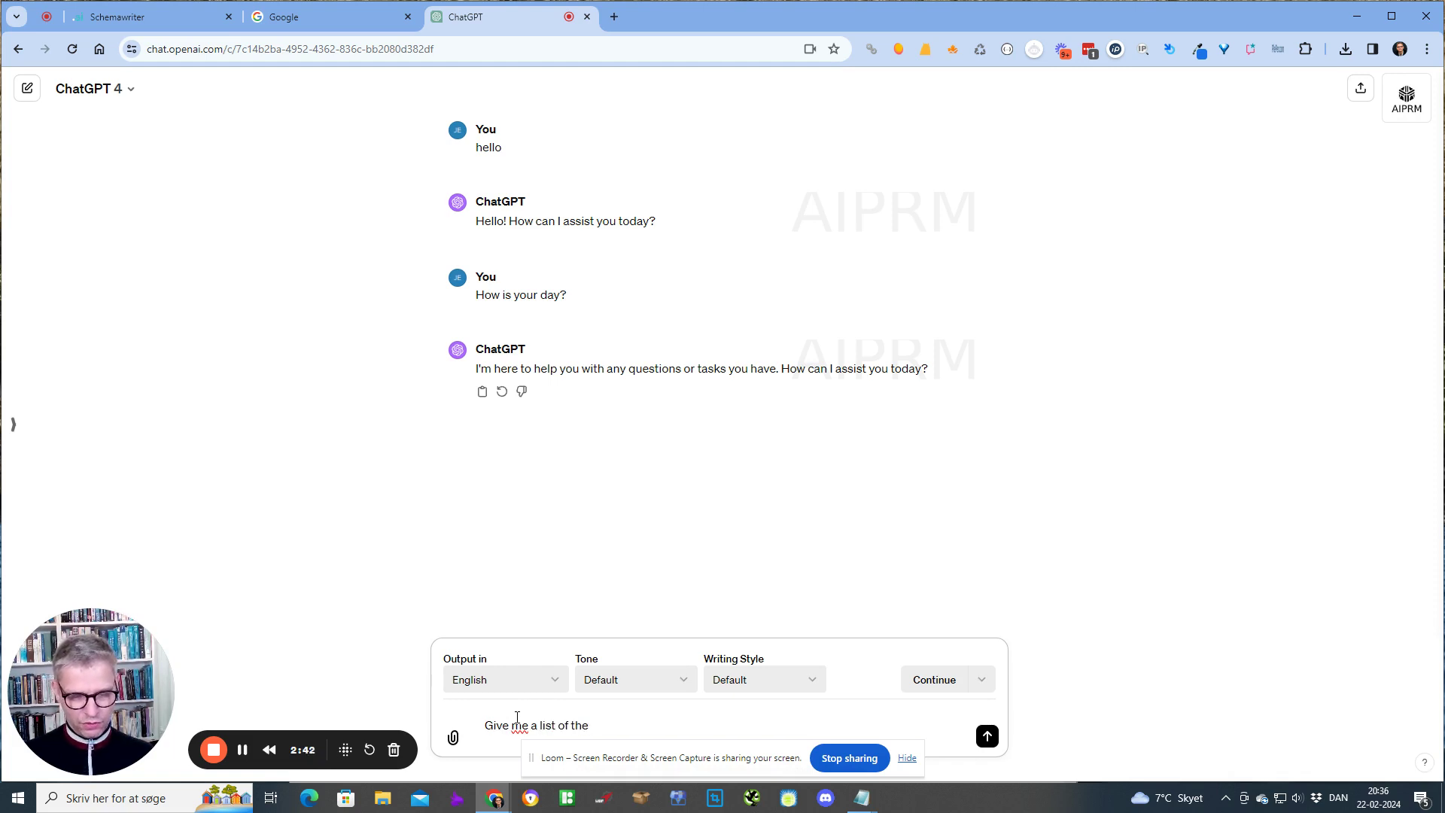
type("6 most t")
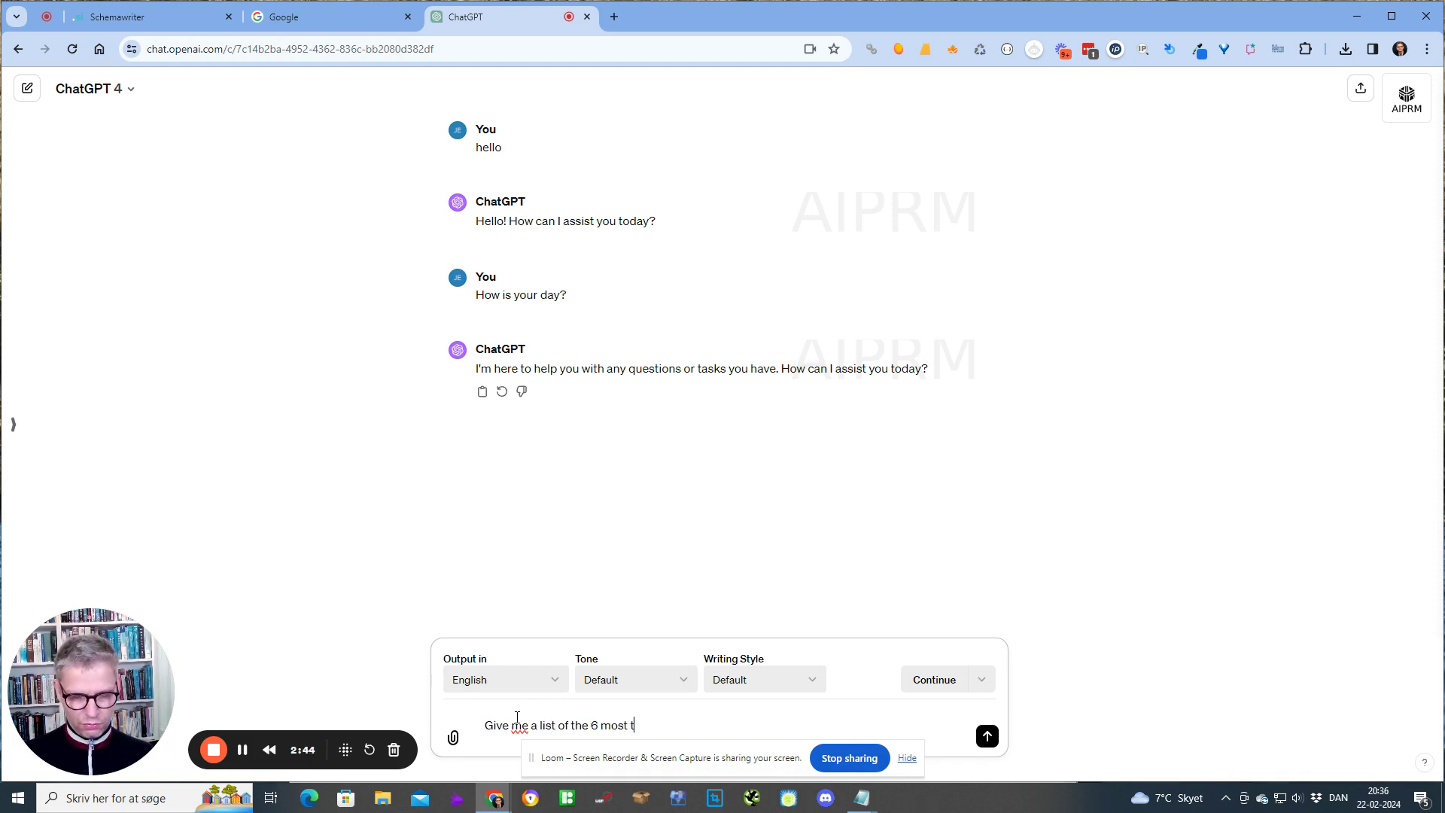
type("opicallly")
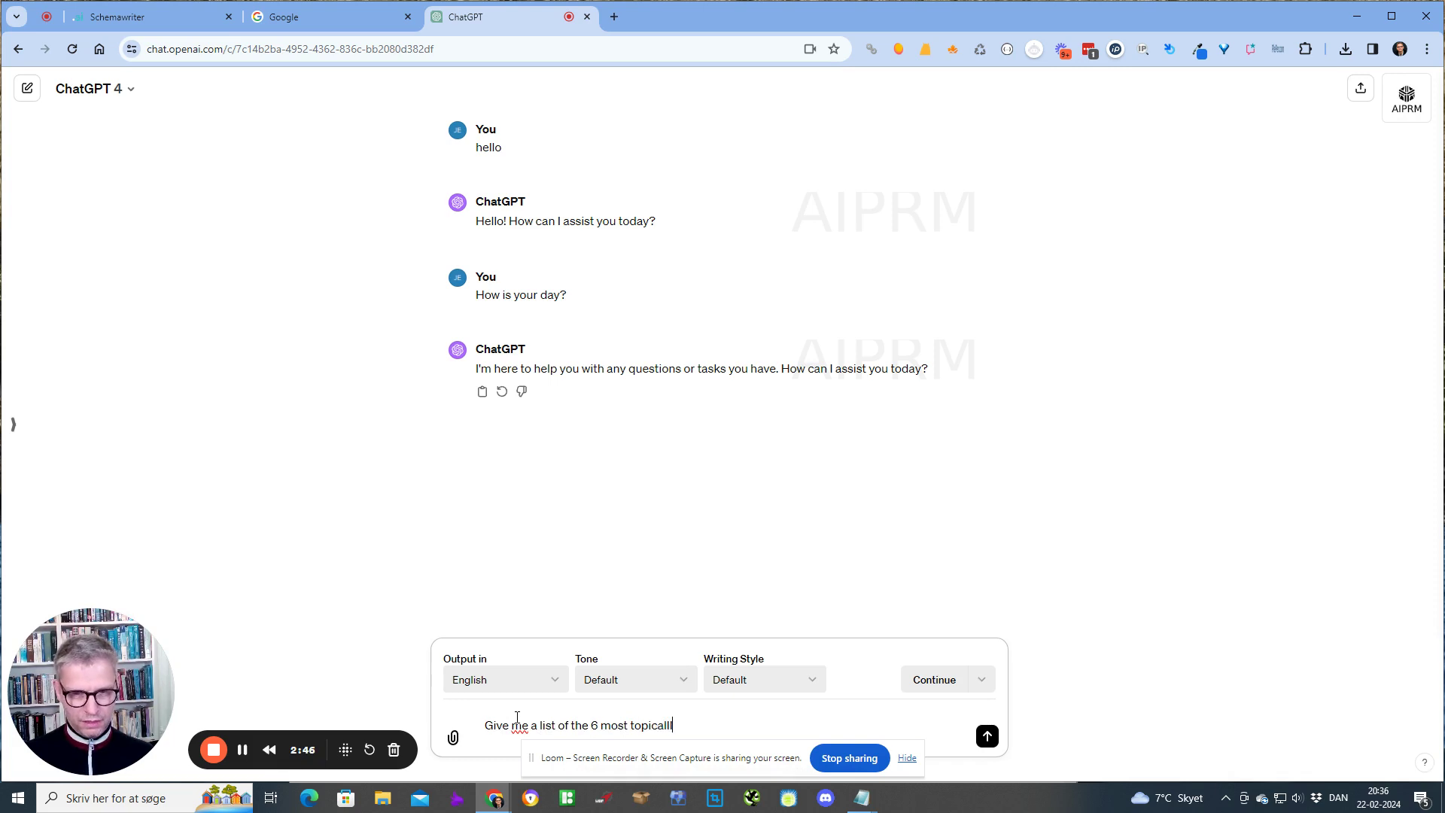
key("BackSpace")
key("BackSpace")
type("y reen")
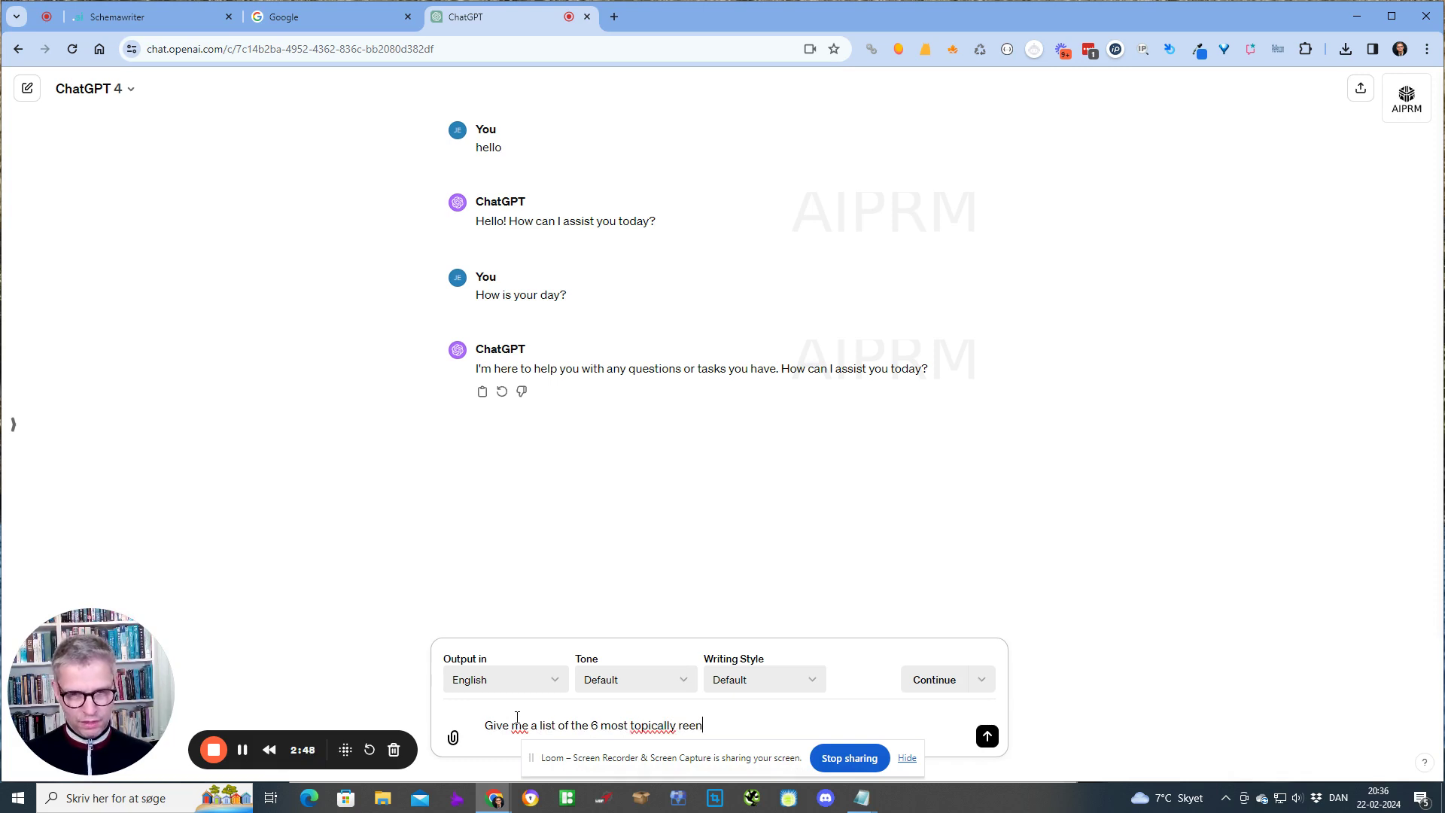
key("BackSpace")
key("BackSpace")
type("levant entit")
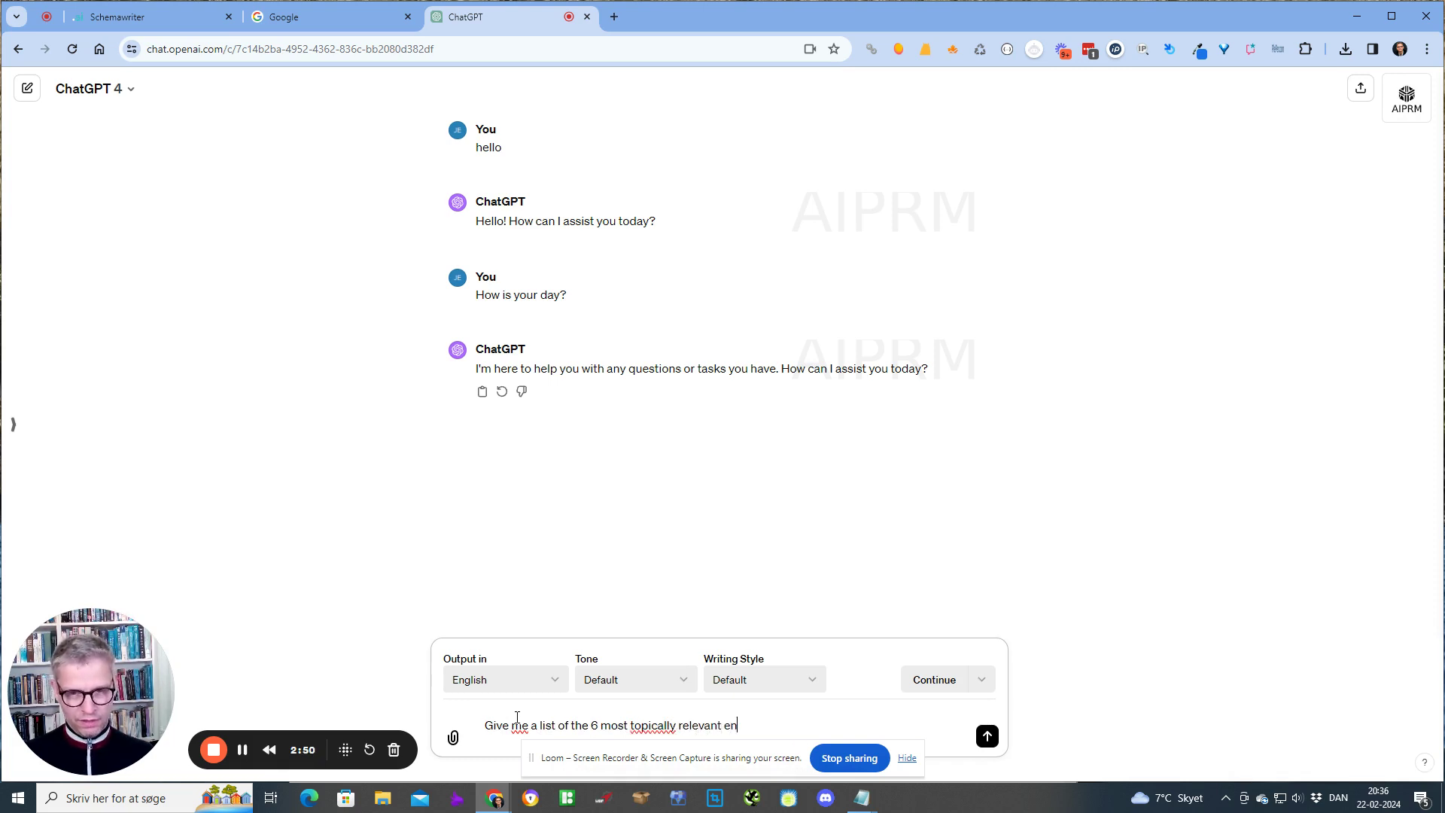
type("ies to ")
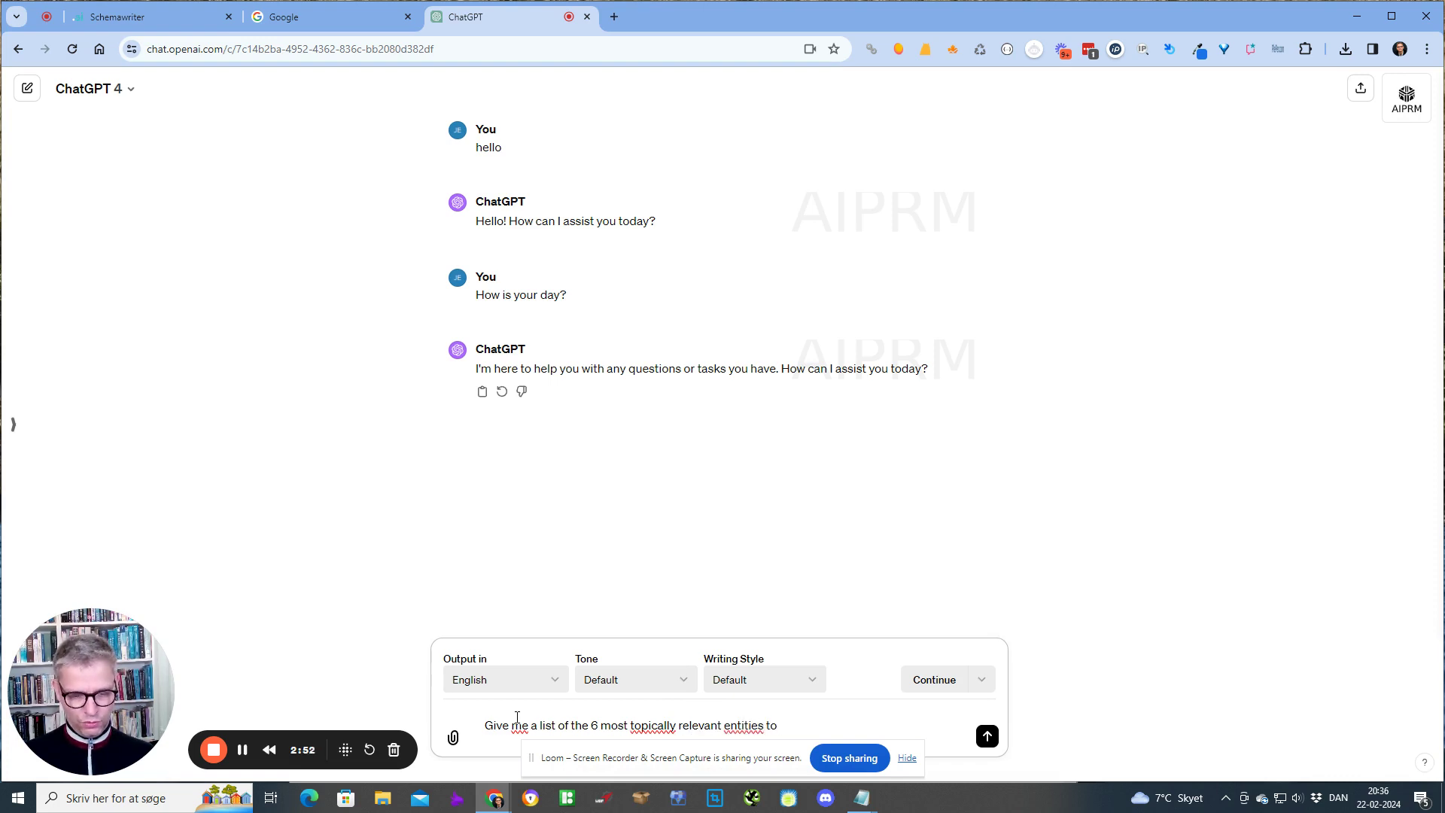
type("the keyw")
key("BackSpace")
key("BackSpace")
key("BackSpace")
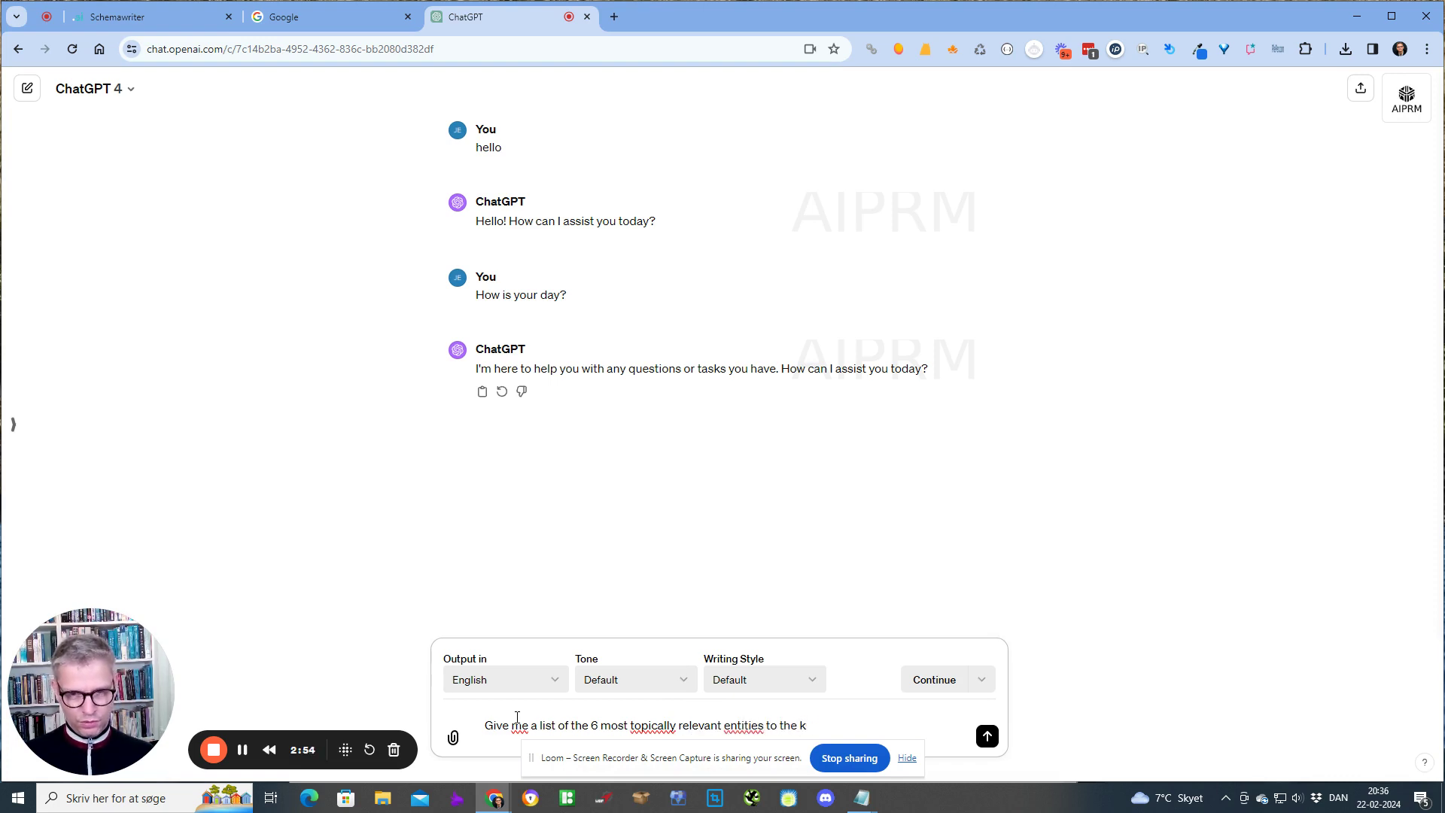
type("eyword \"\"")
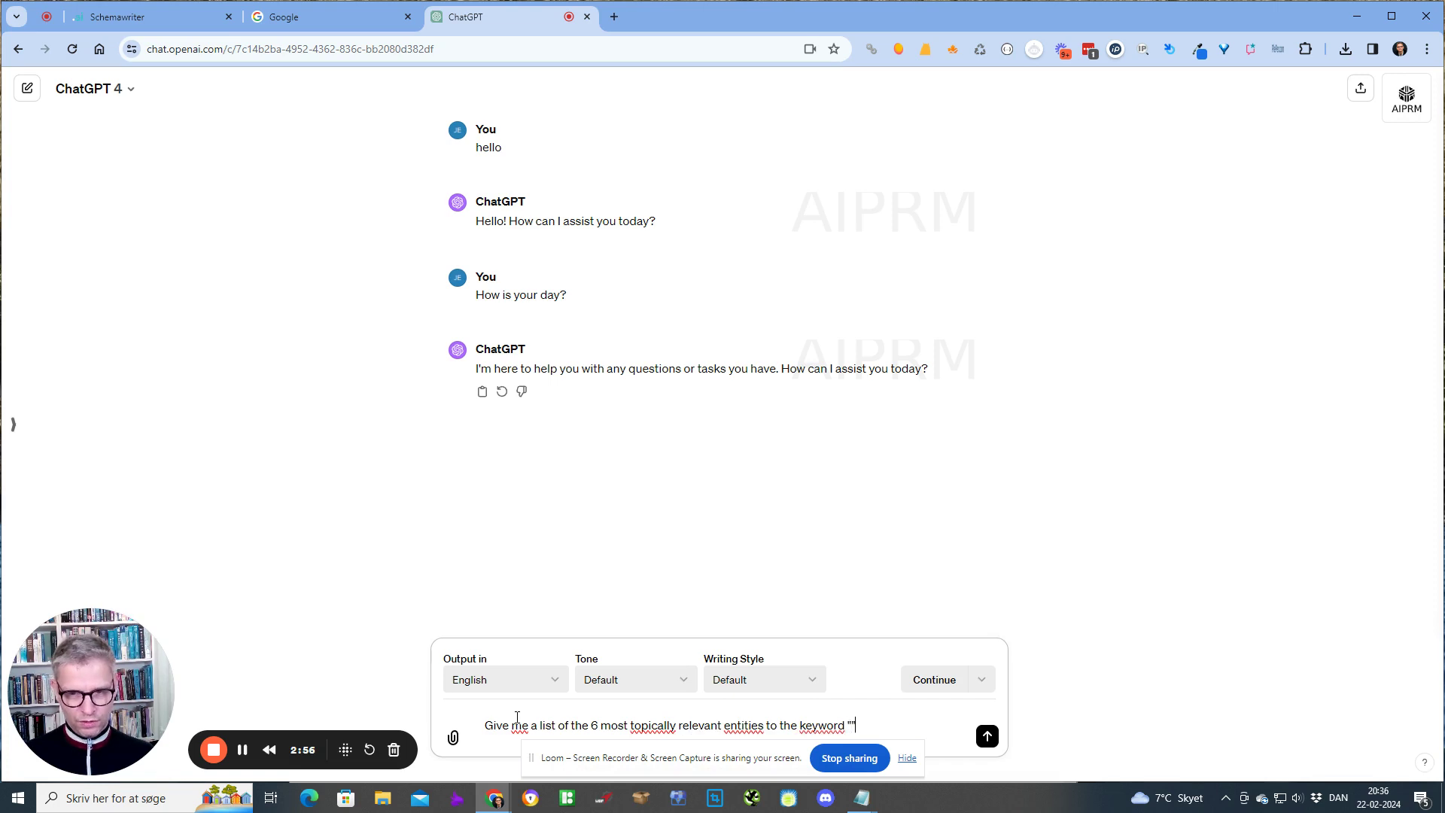
key("Left")
type("webpage schema")
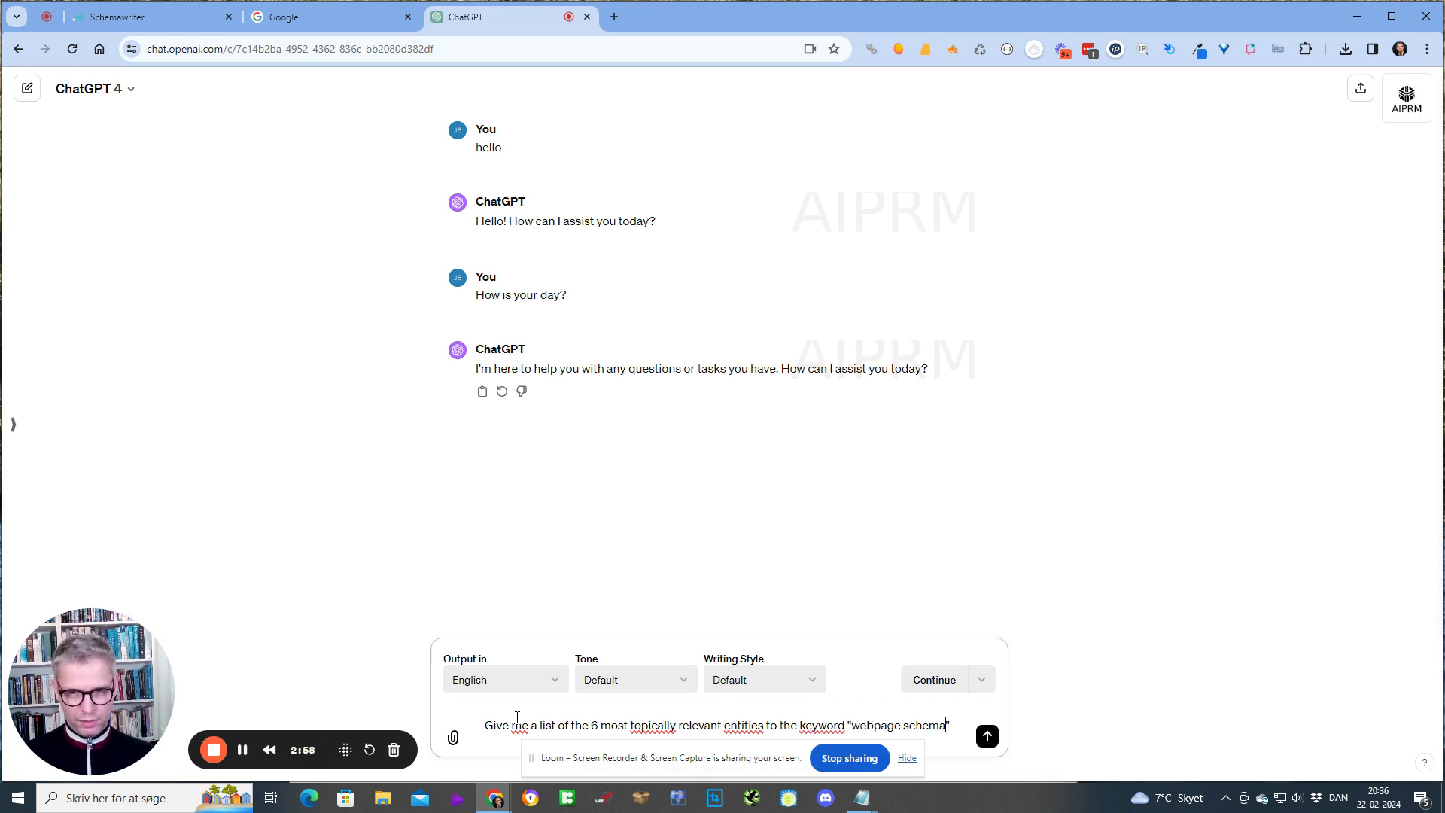
key("Return")
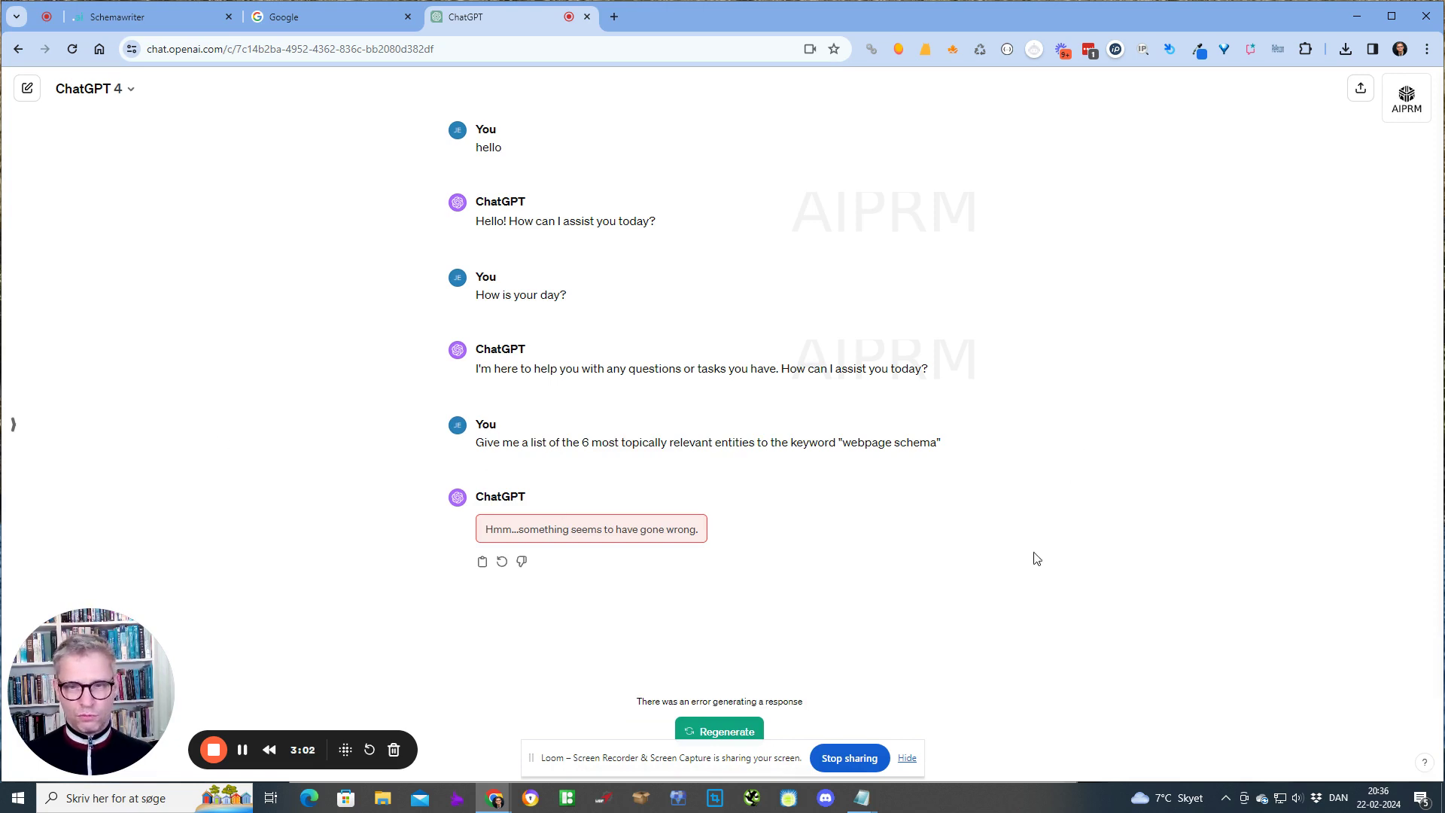
Regenerate the failed reply, stop it, and copy the earlier entity-list prompt
left_click(739, 730)
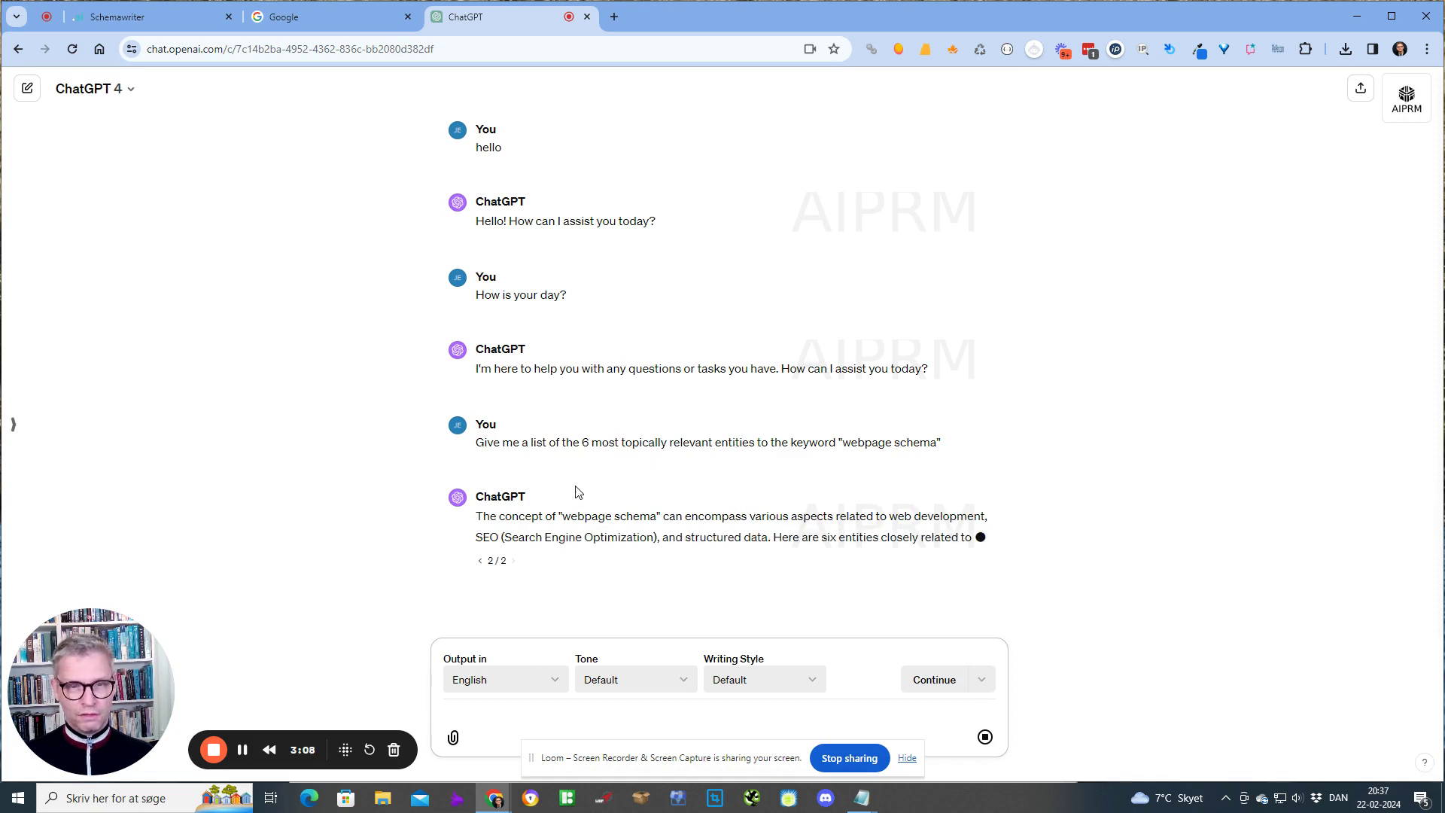
left_click(984, 737)
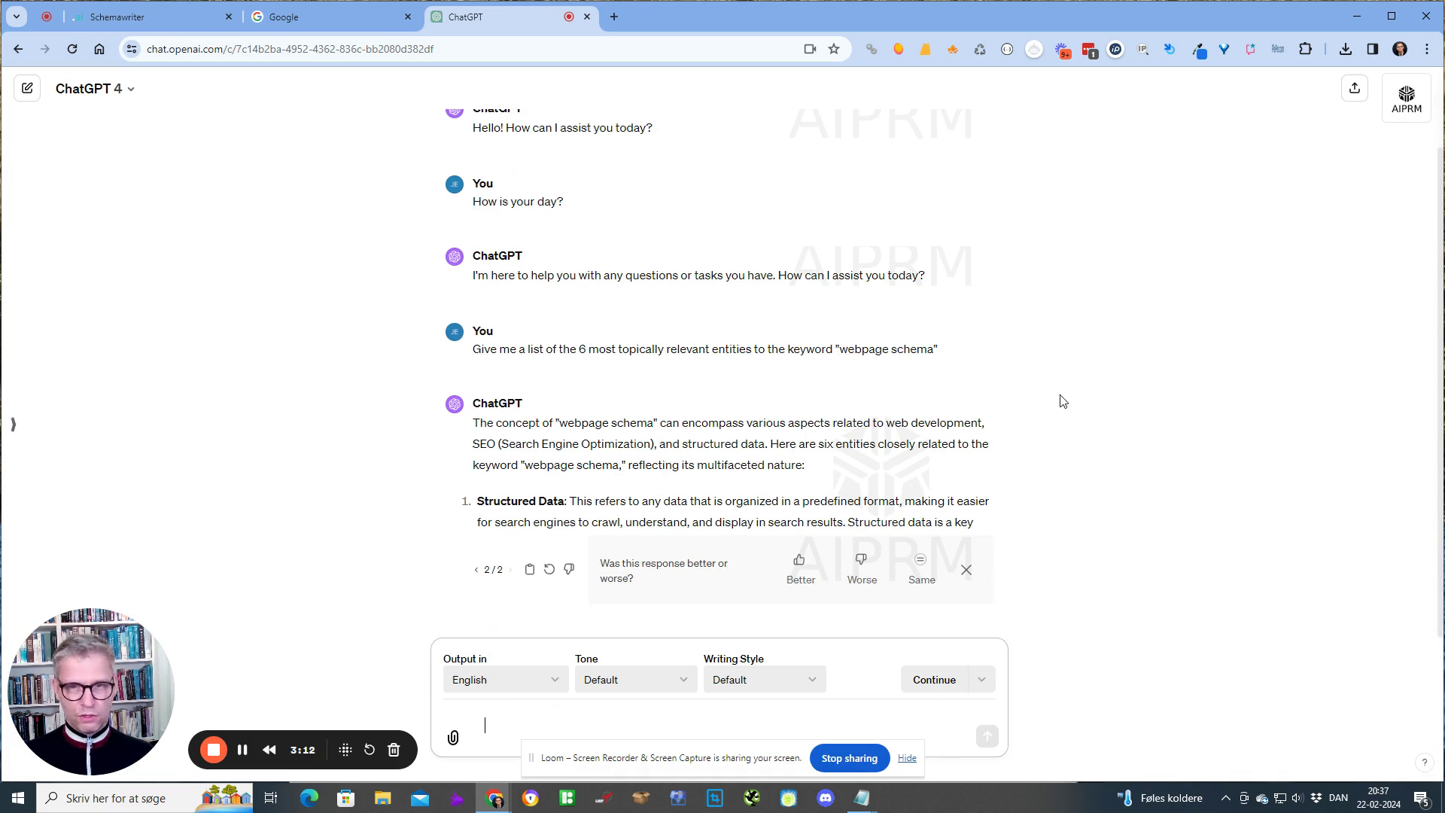
left_click_drag(941, 350, 465, 349)
right_click(527, 348)
left_click(586, 370)
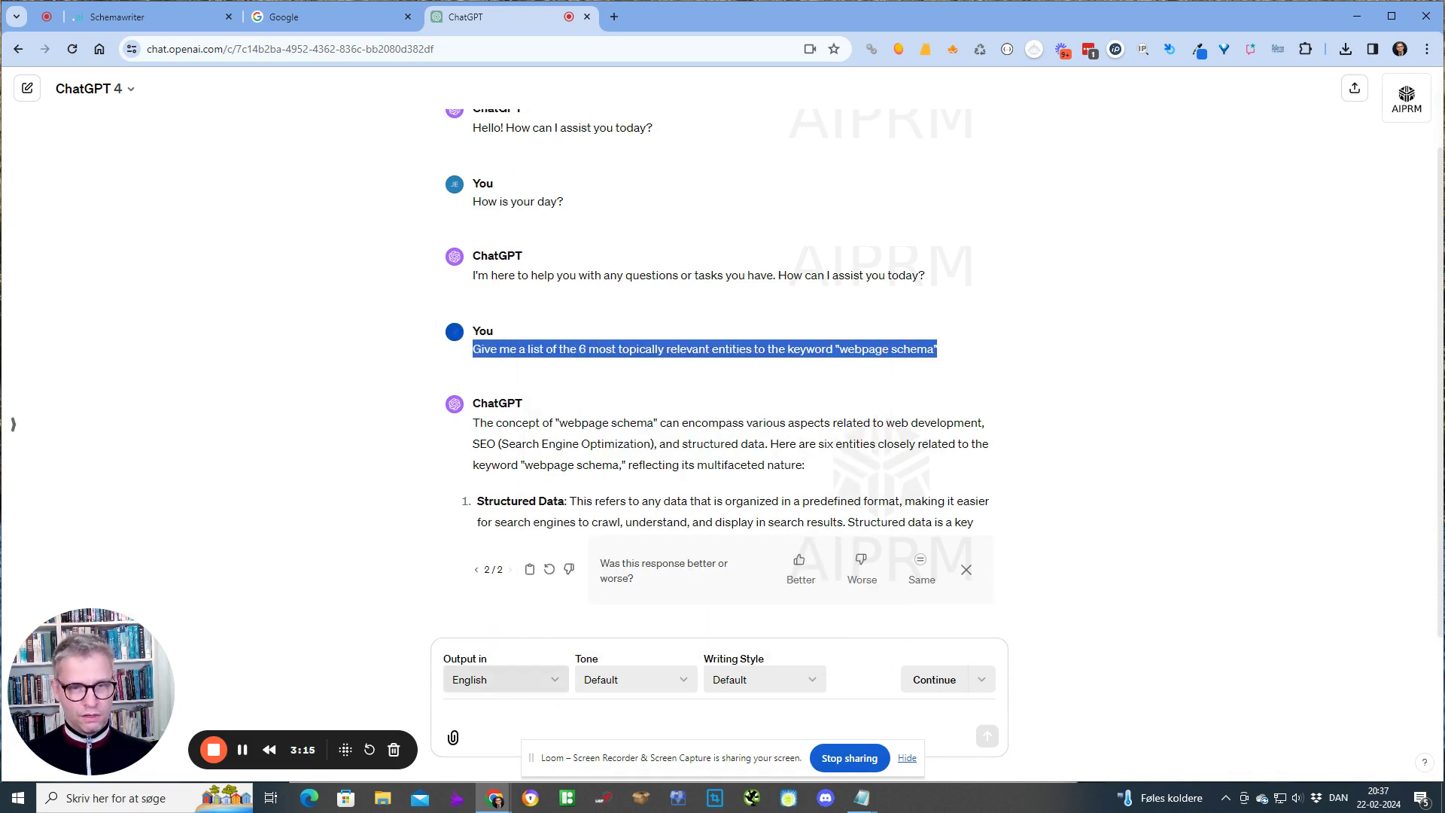
Resend the prompt revised to ask for an unnumbered list without description
left_click(540, 704)
key("ctrl+v")
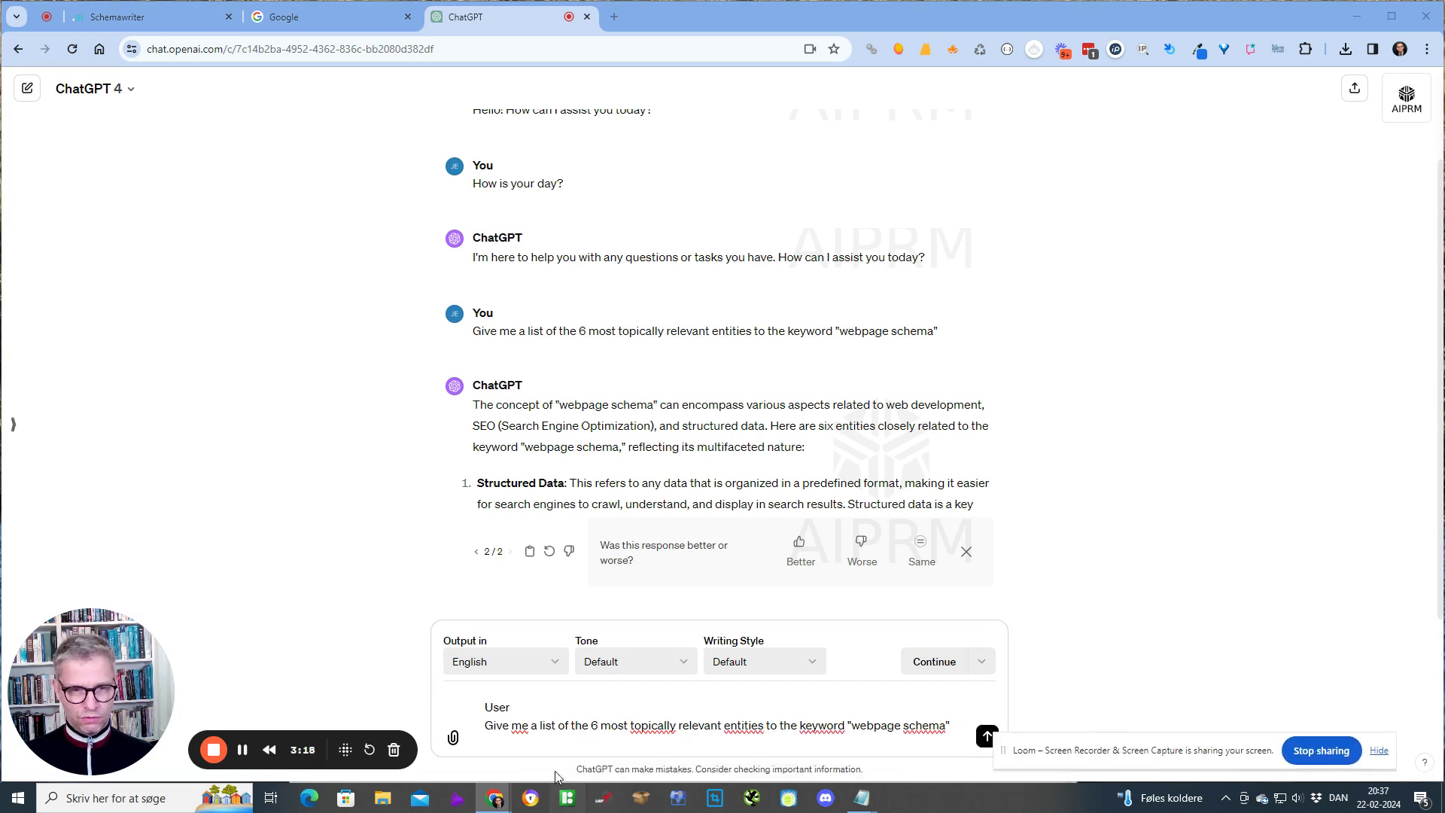
key("BackSpace")
key("BackSpace")
key("BackSpace")
key("BackSpace")
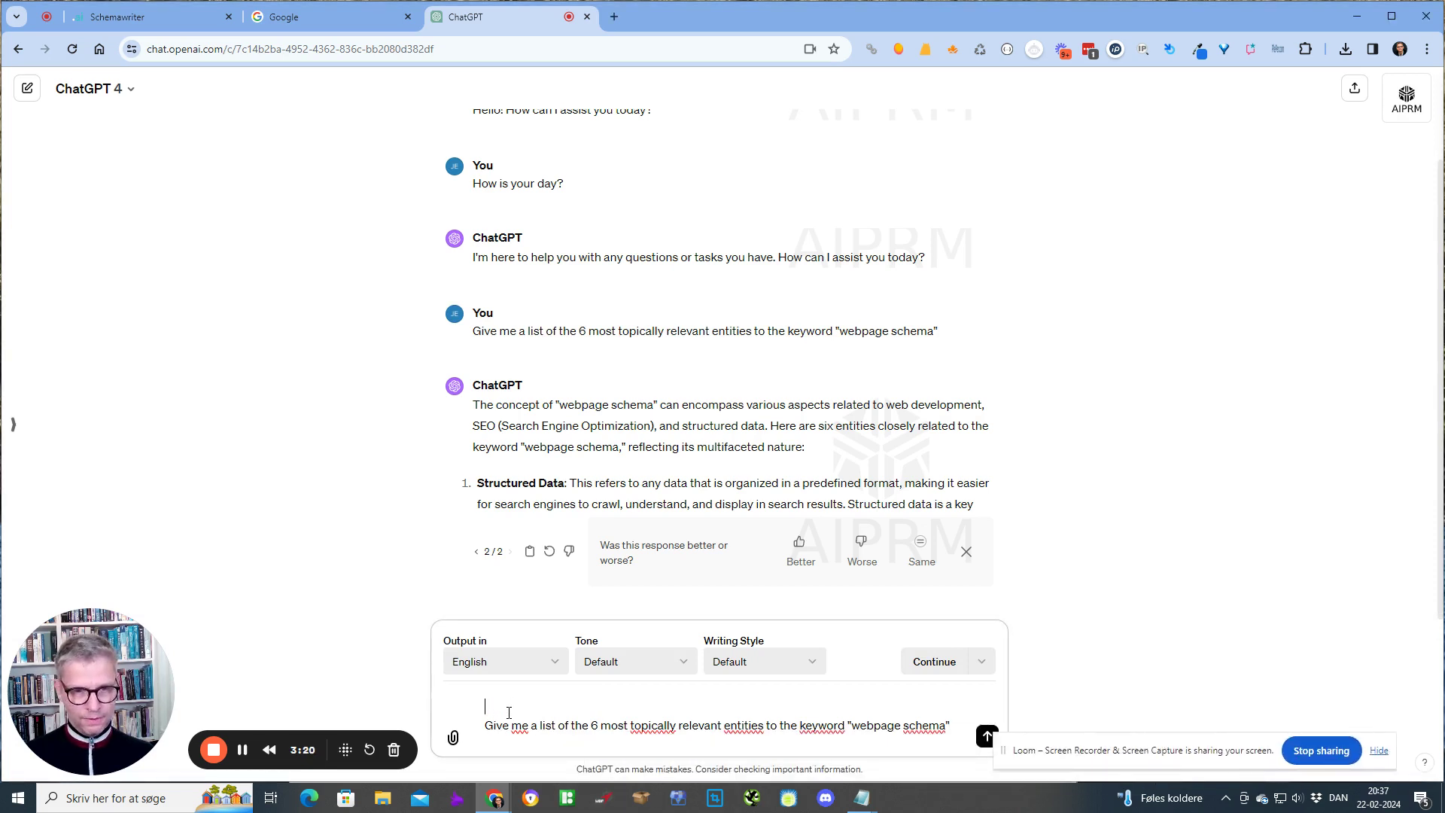
key("Right")
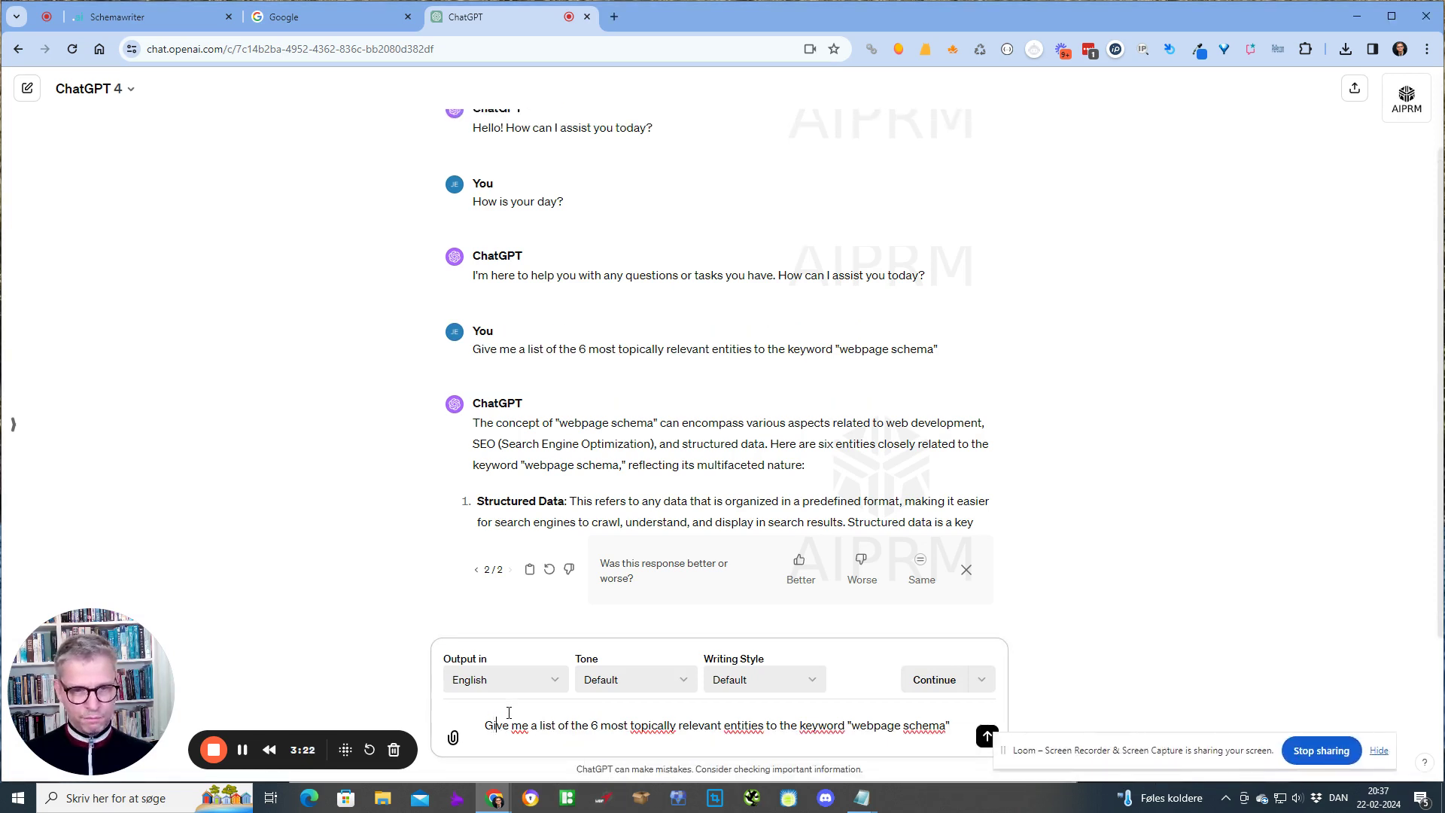
key("Right")
key("Right")
key("Right")
type("without d")
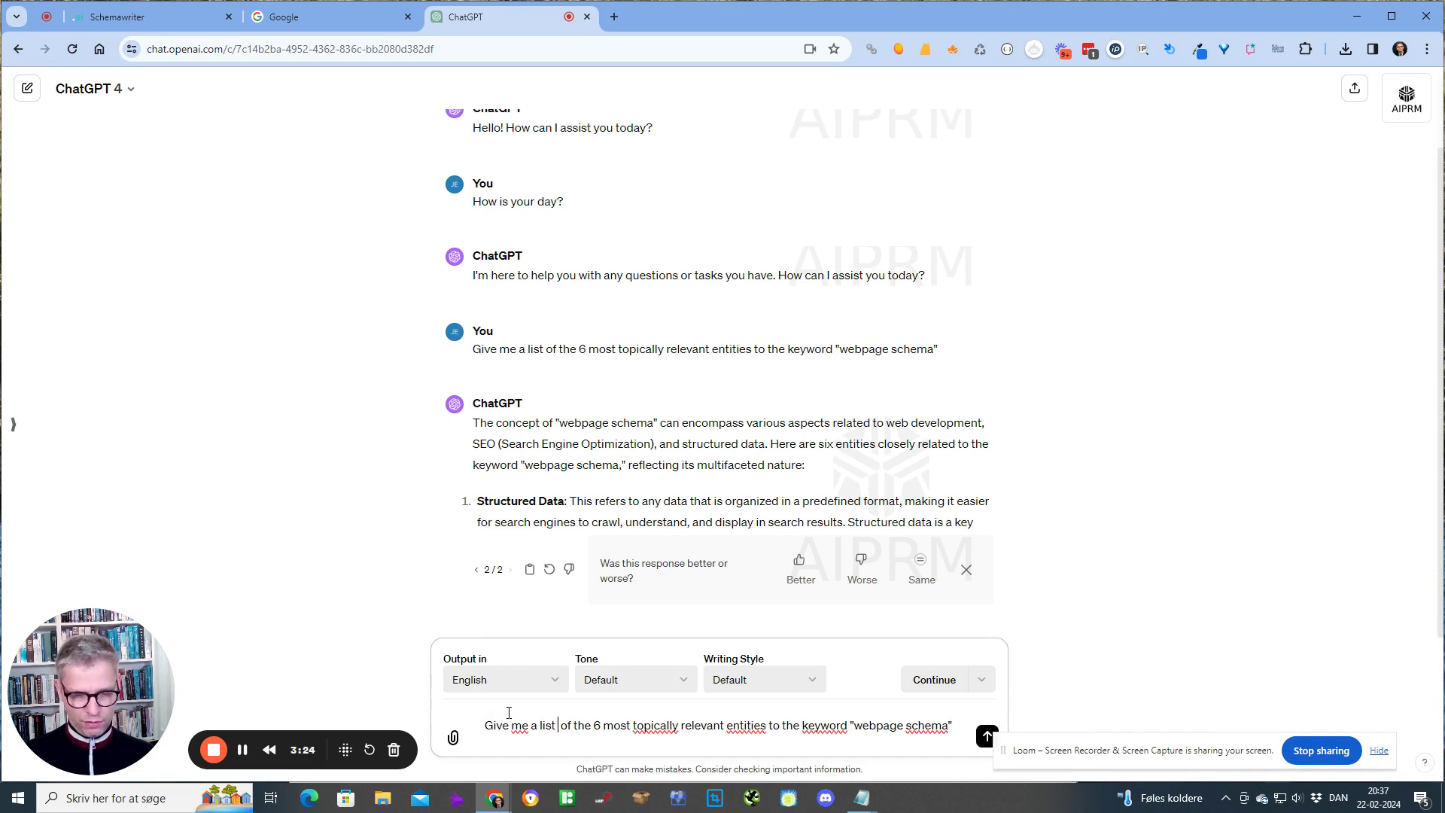
type("escription")
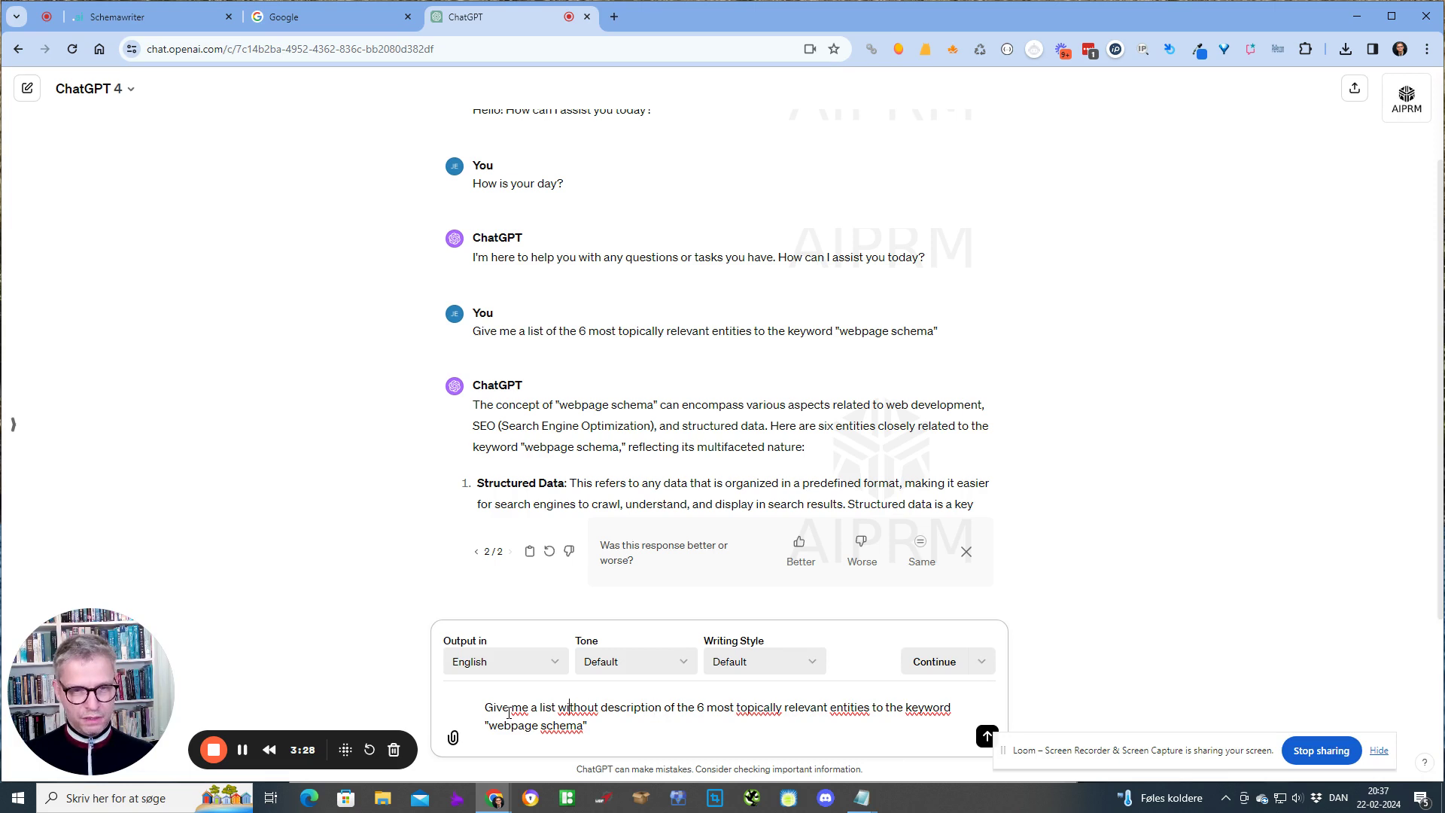
key("Left")
key("Left")
key("Left")
key("Left")
key("Left")
key("Left")
key("Left")
type("n unnumbered")
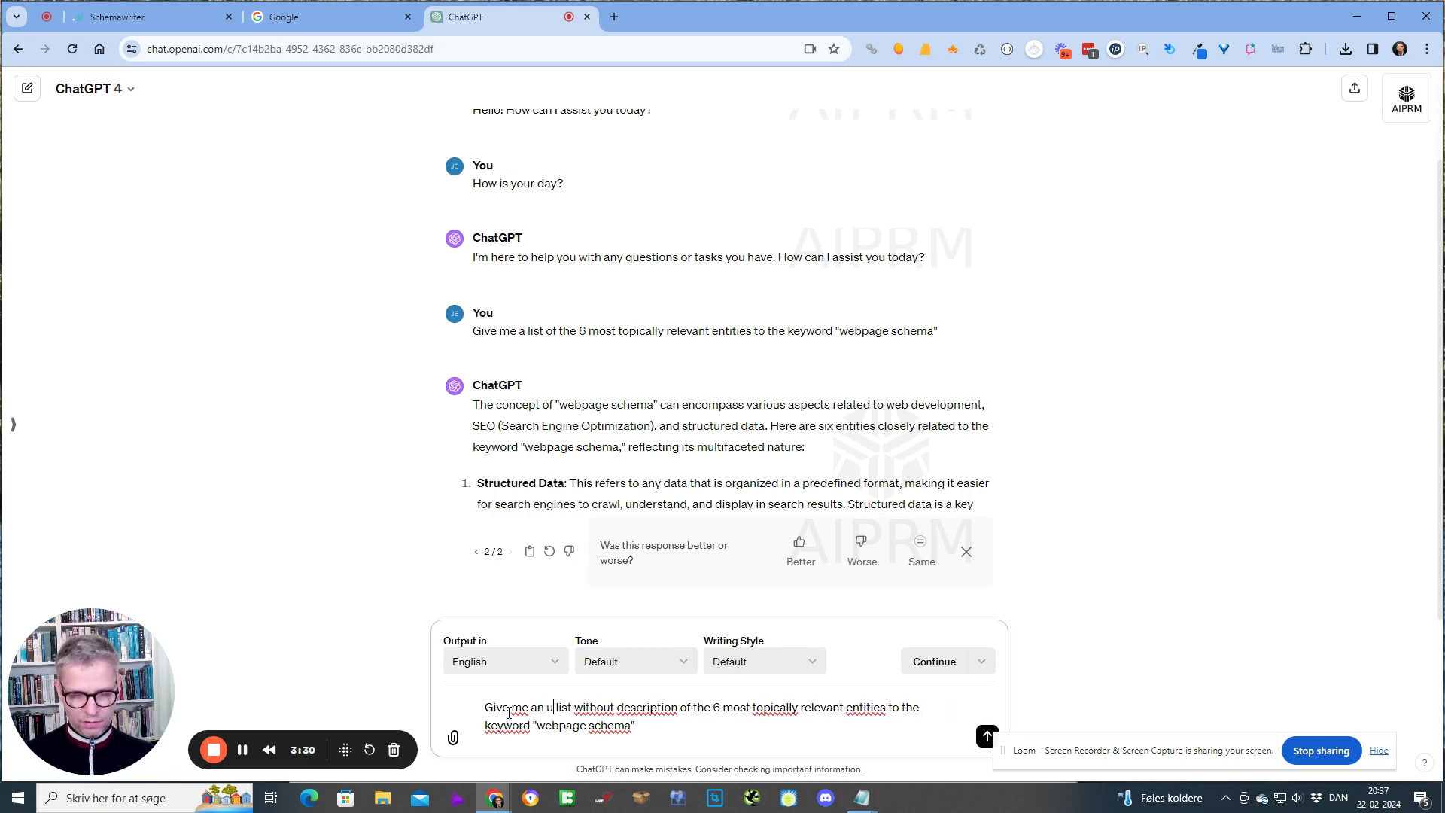
key("Return")
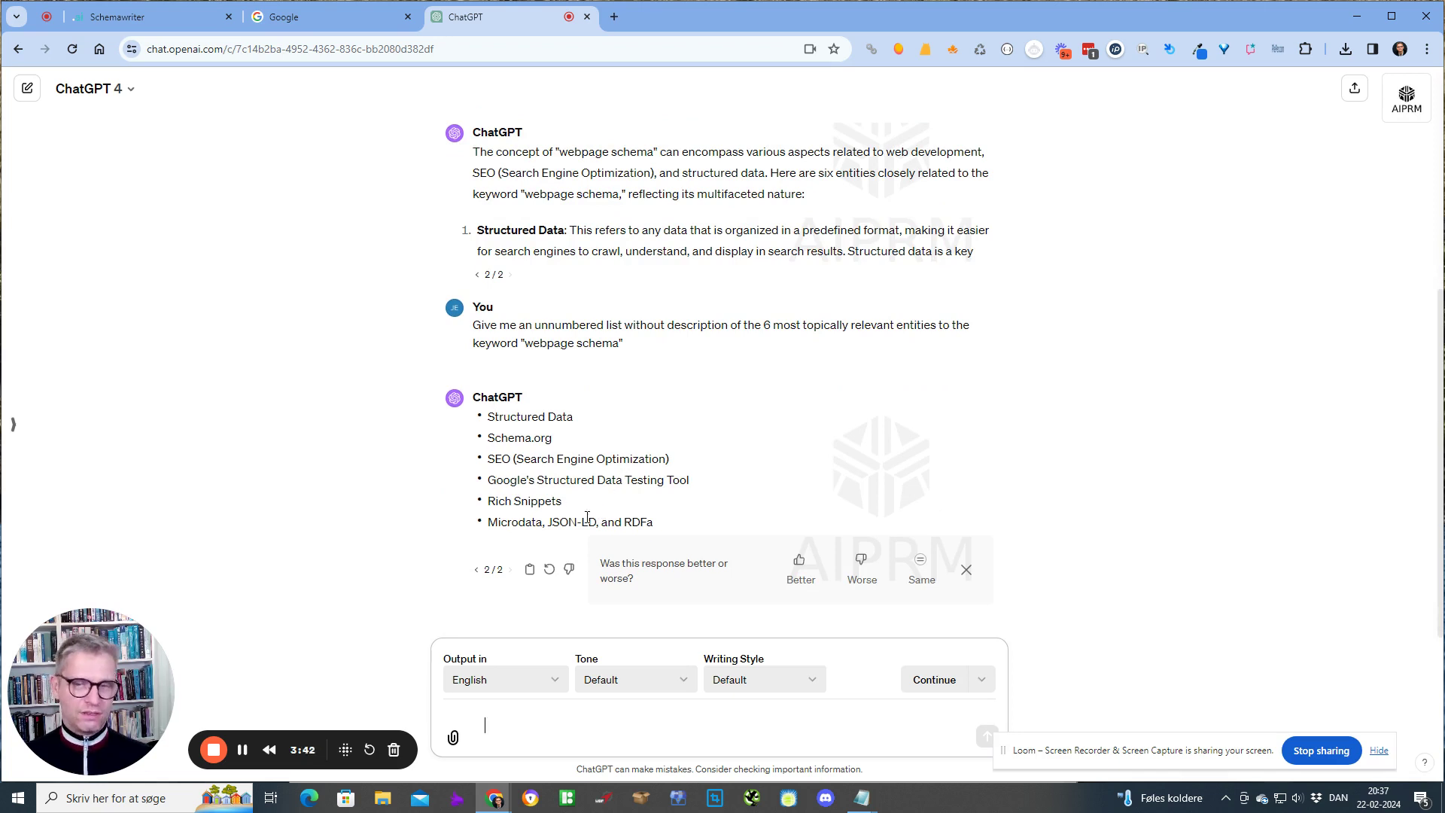
left_click(979, 575)
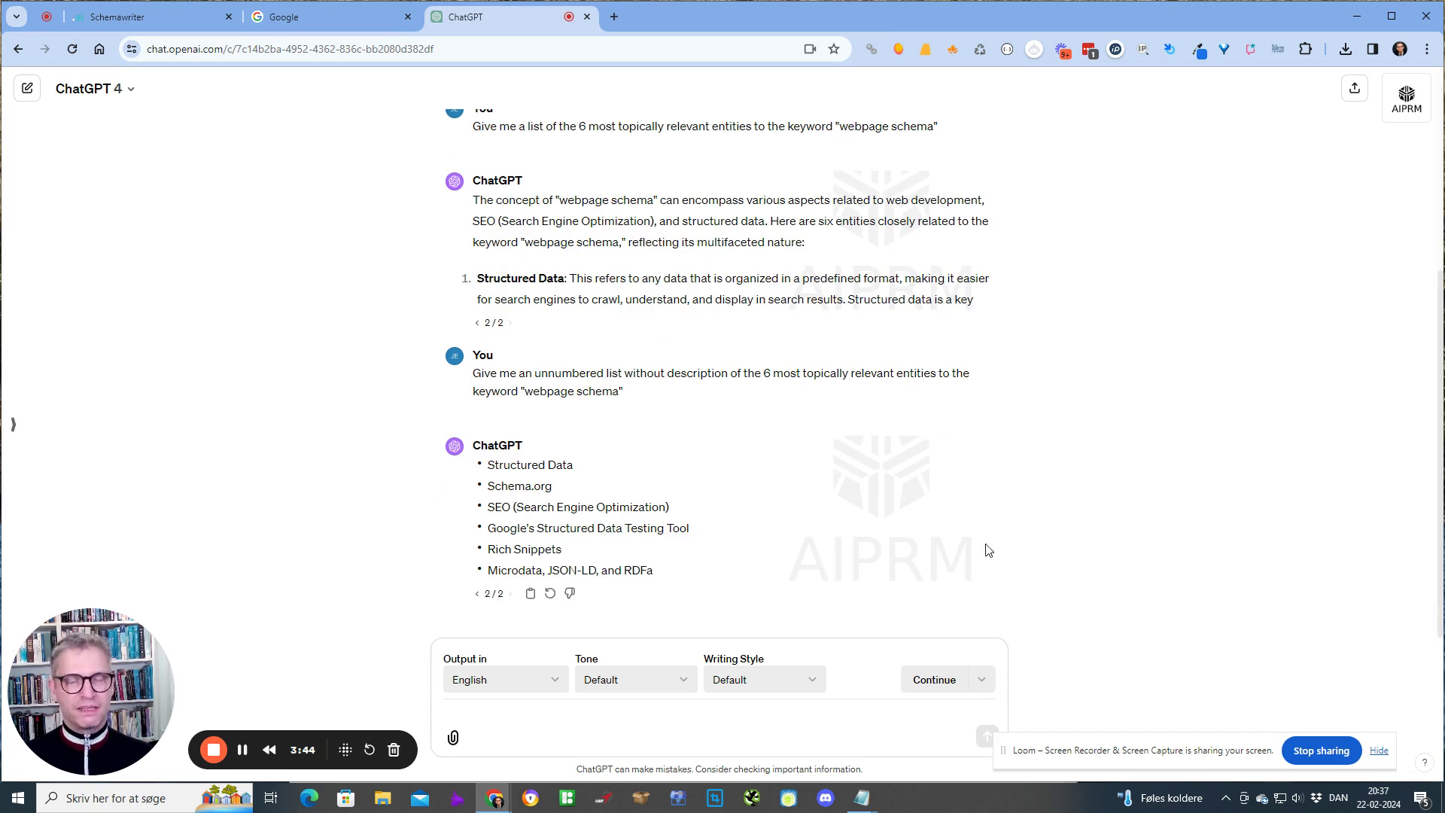
Select the five words-to-include lines in the 'entity prompt' Notepad notes
key("alt+Tab")
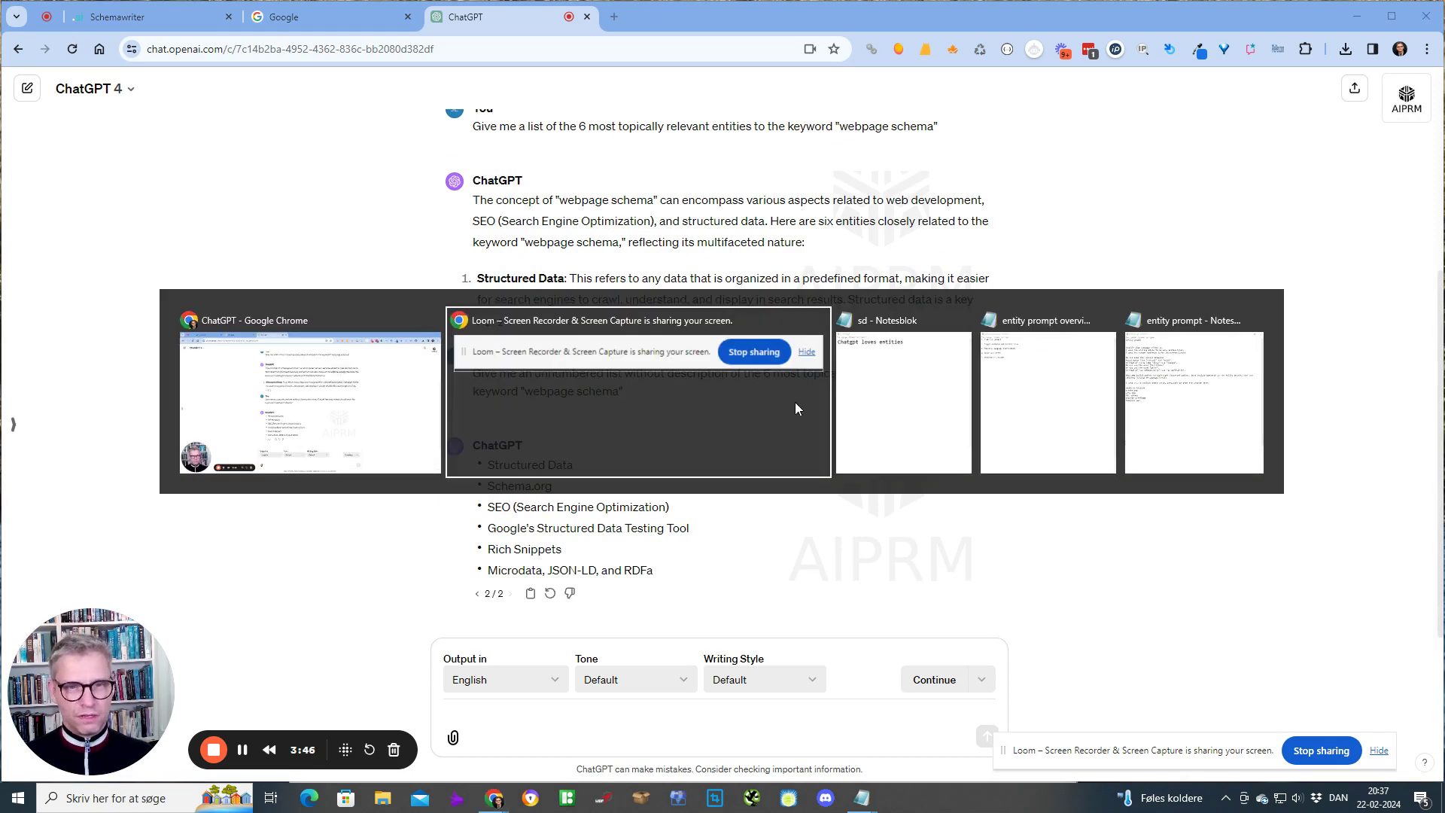
left_click(1189, 427)
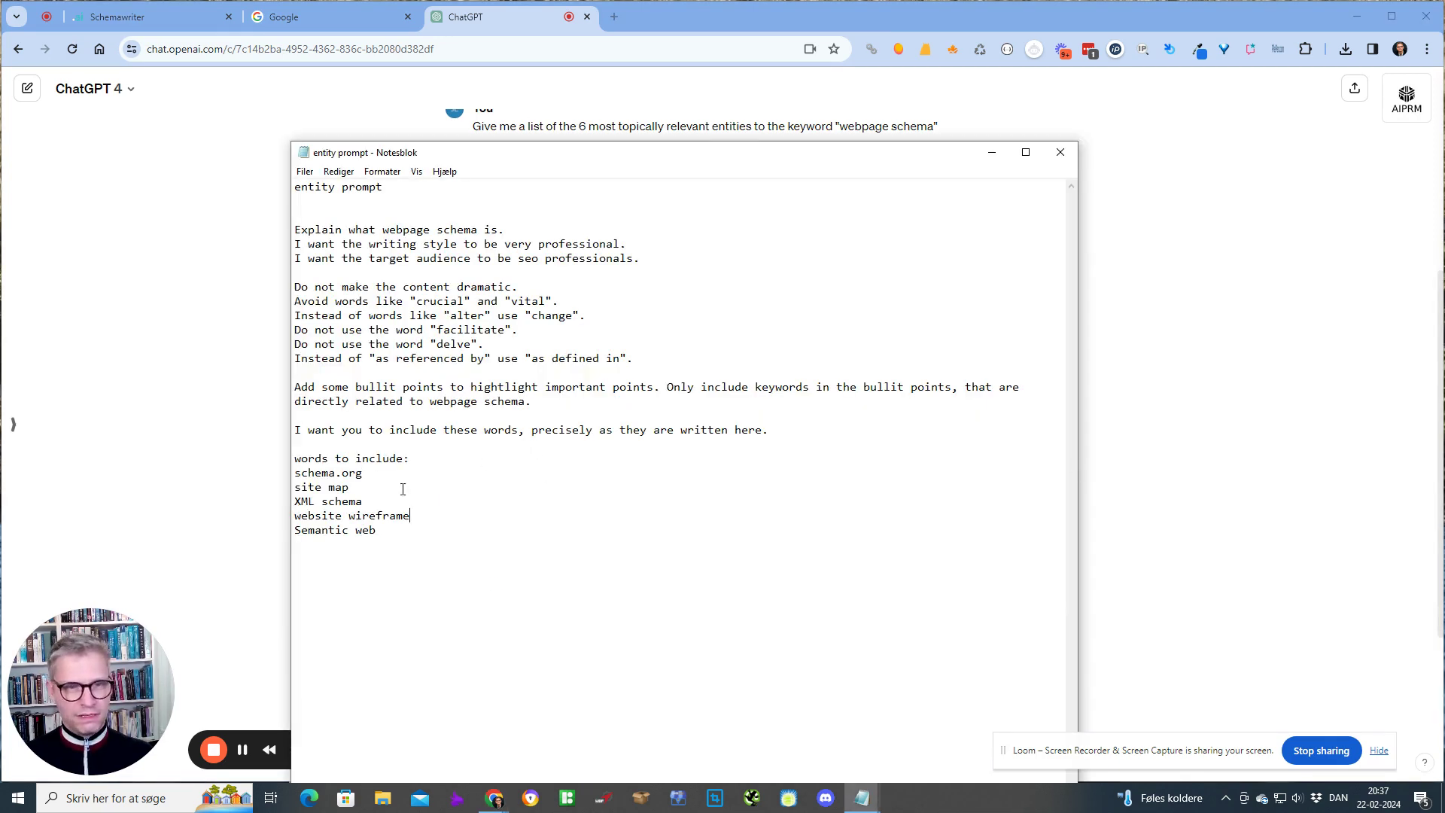
left_click_drag(377, 533, 295, 471)
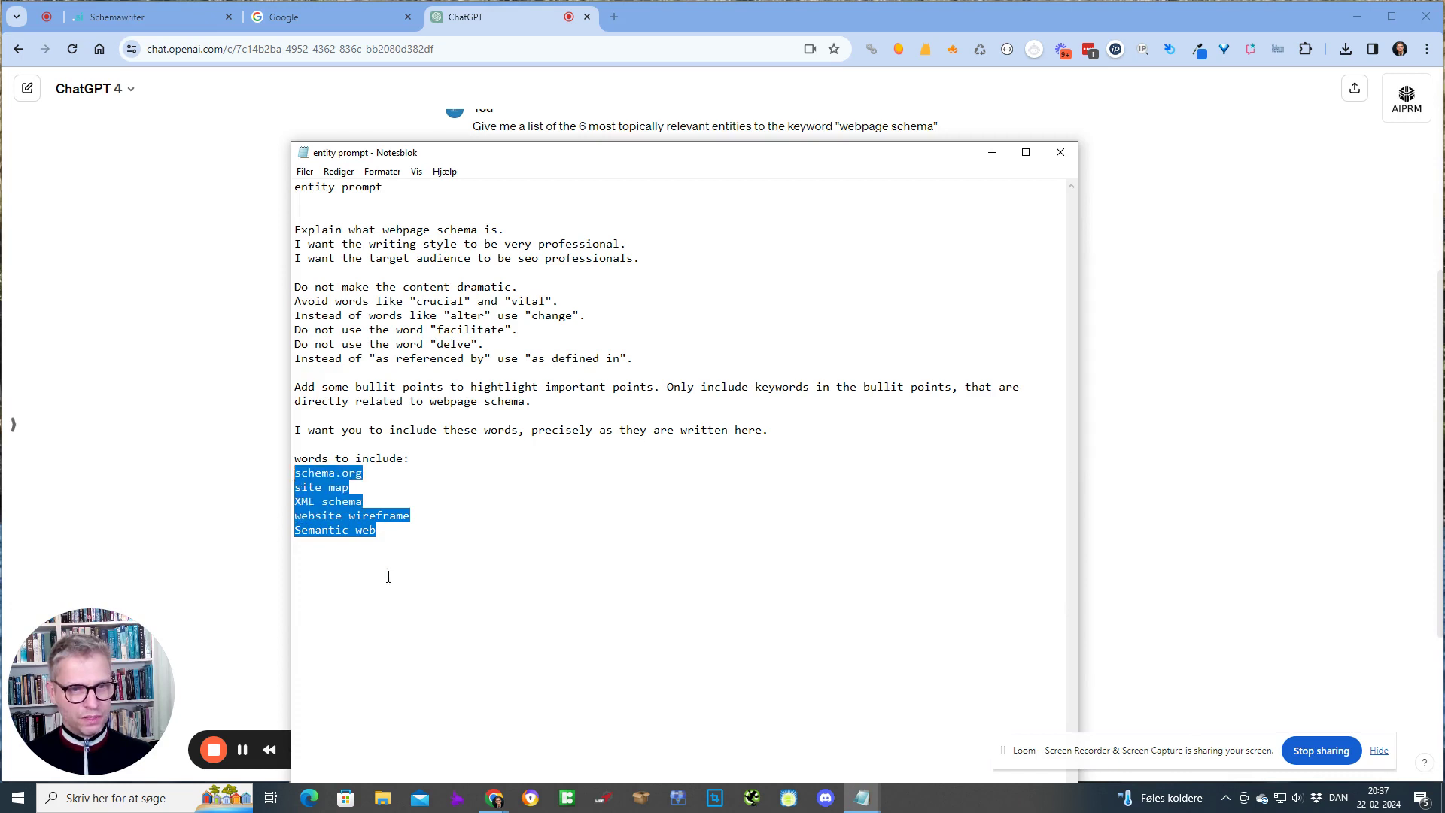
key("alt+Tab")
left_click(1172, 452)
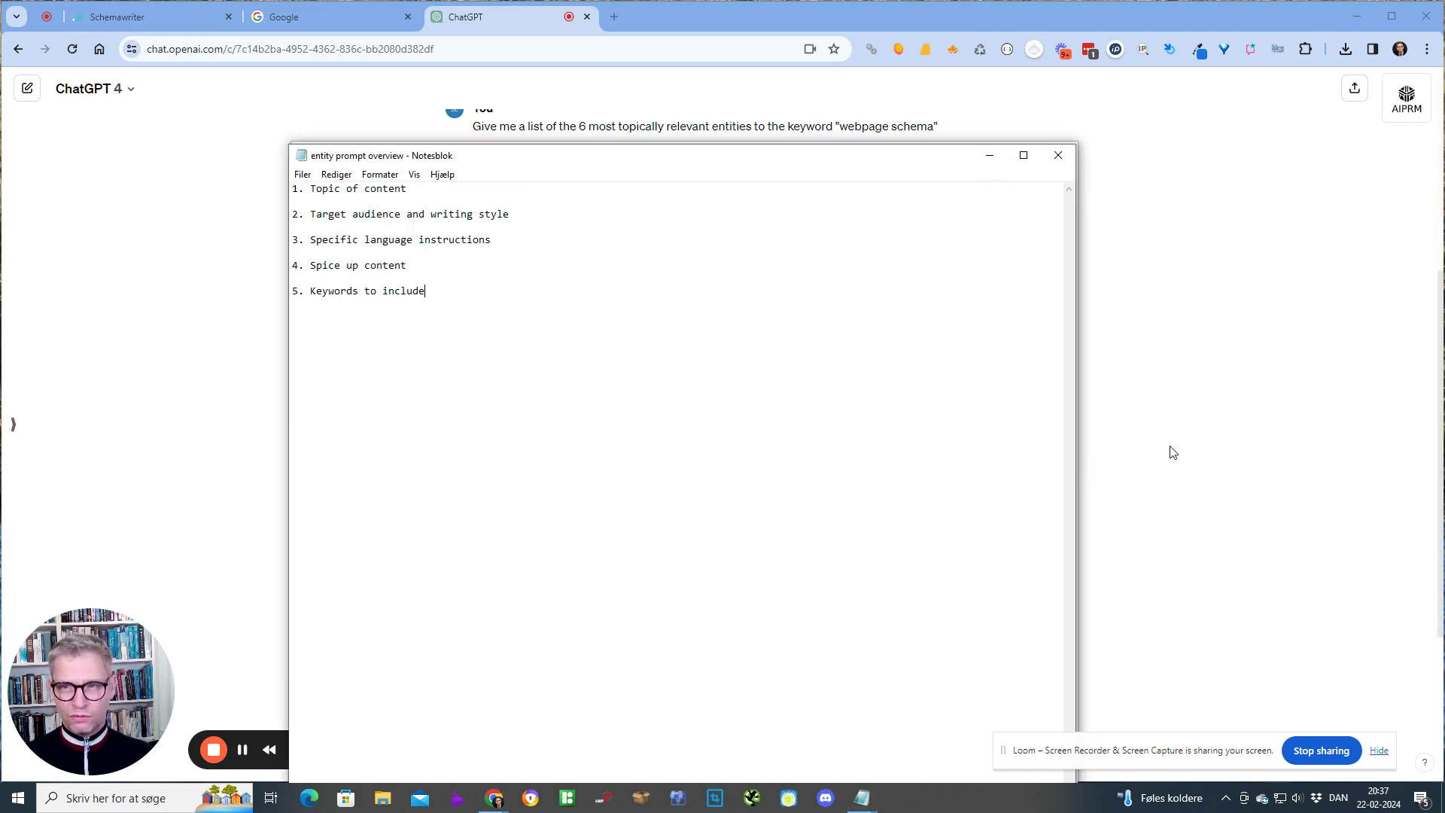
key("alt+Tab")
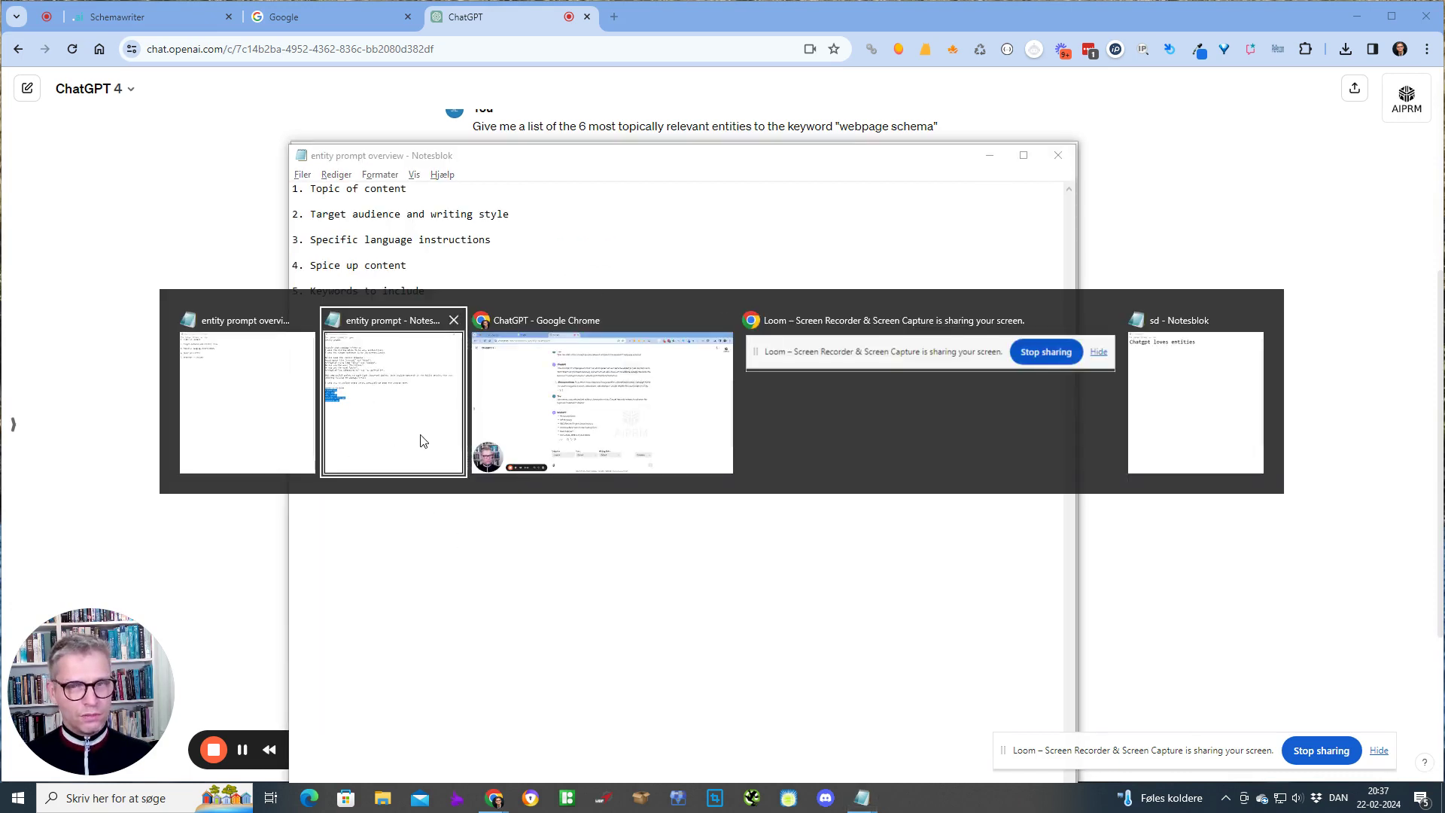
left_click(412, 446)
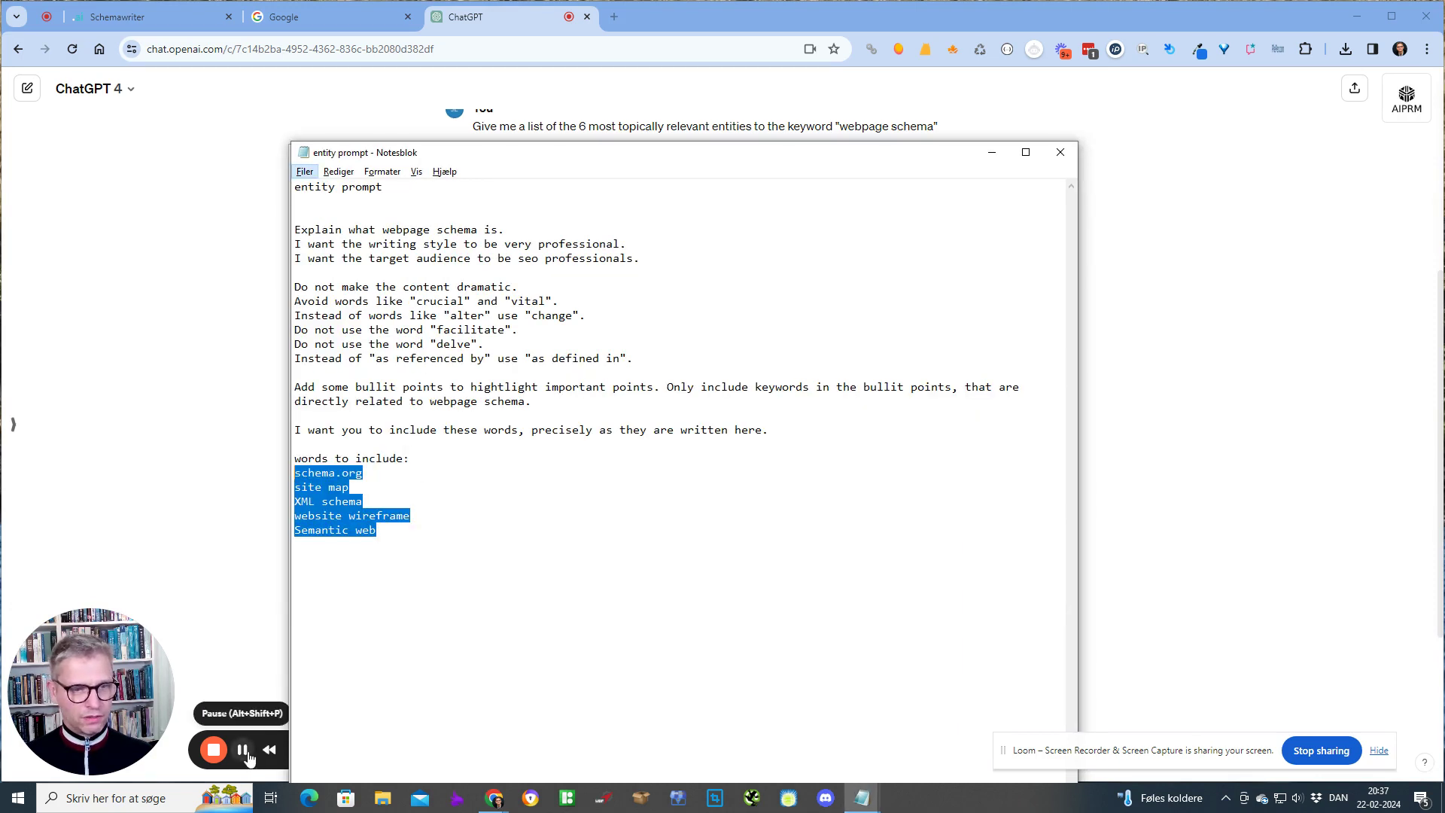
key("alt+Tab")
key("alt+Tab")
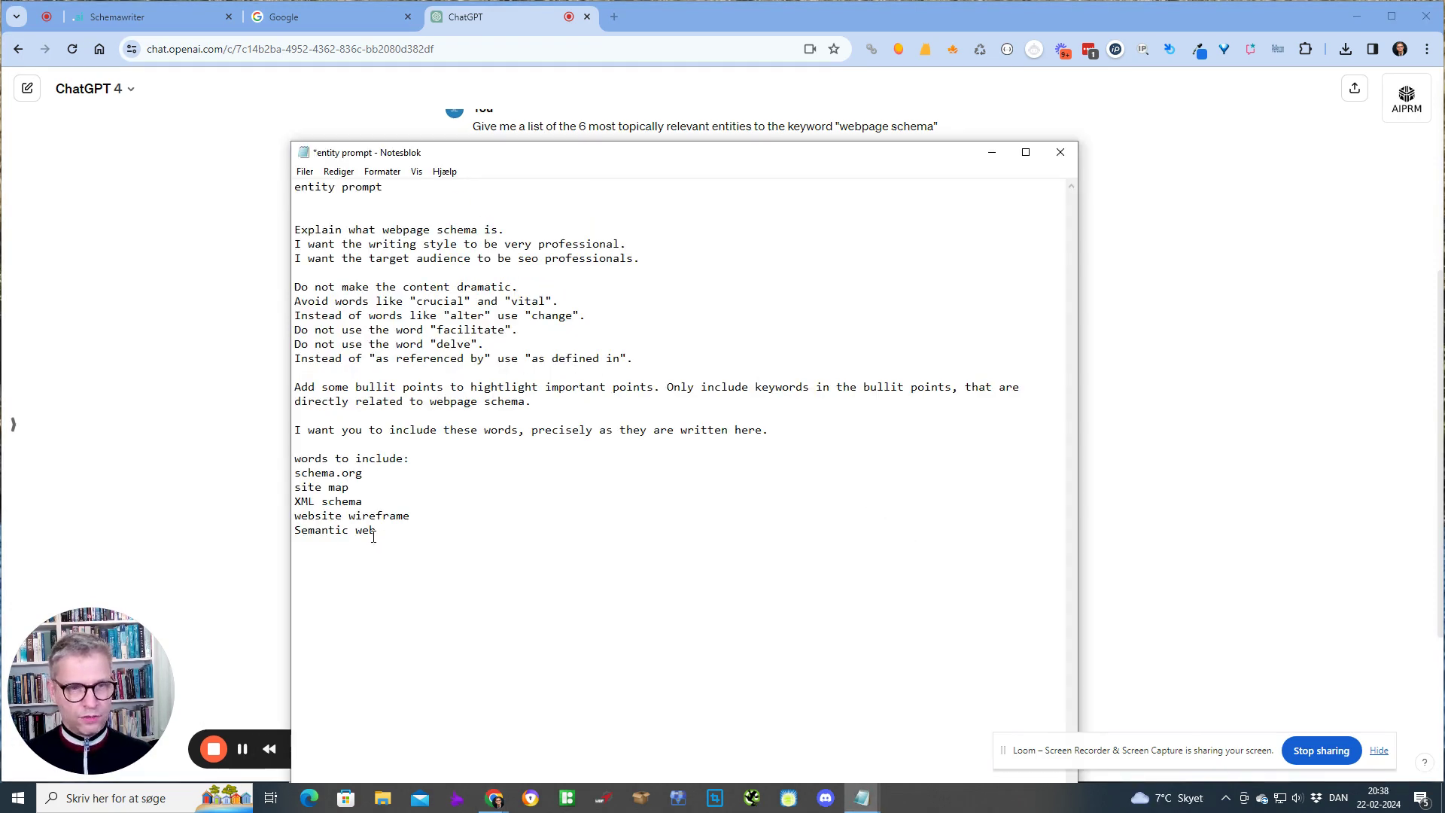
left_click_drag(377, 531, 267, 481)
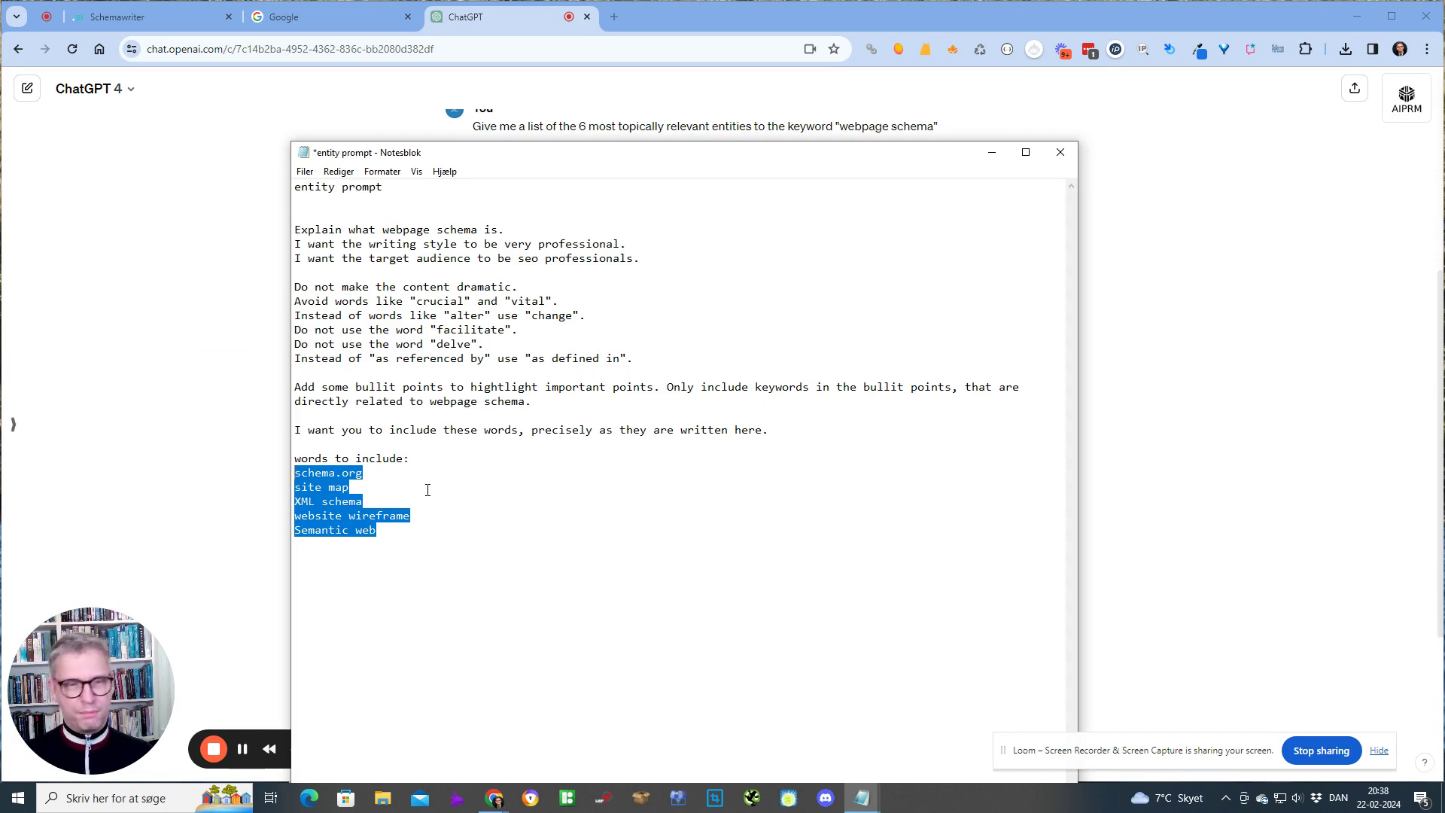
Bring the 'entity prompt overview' window forward and nudge it slightly up and right
key("alt+Tab")
key("alt+Tab")
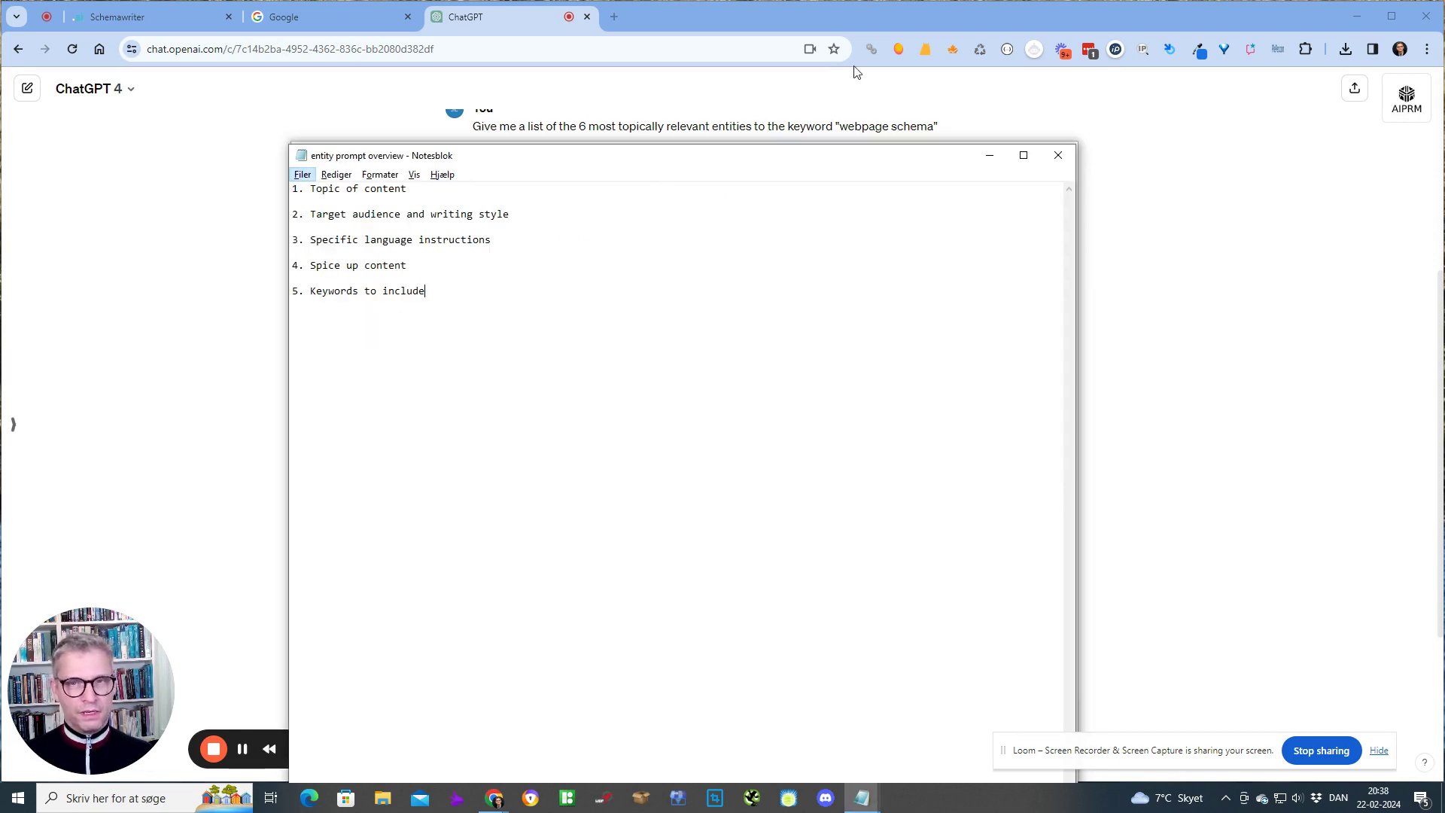
left_click_drag(779, 163, 778, 156)
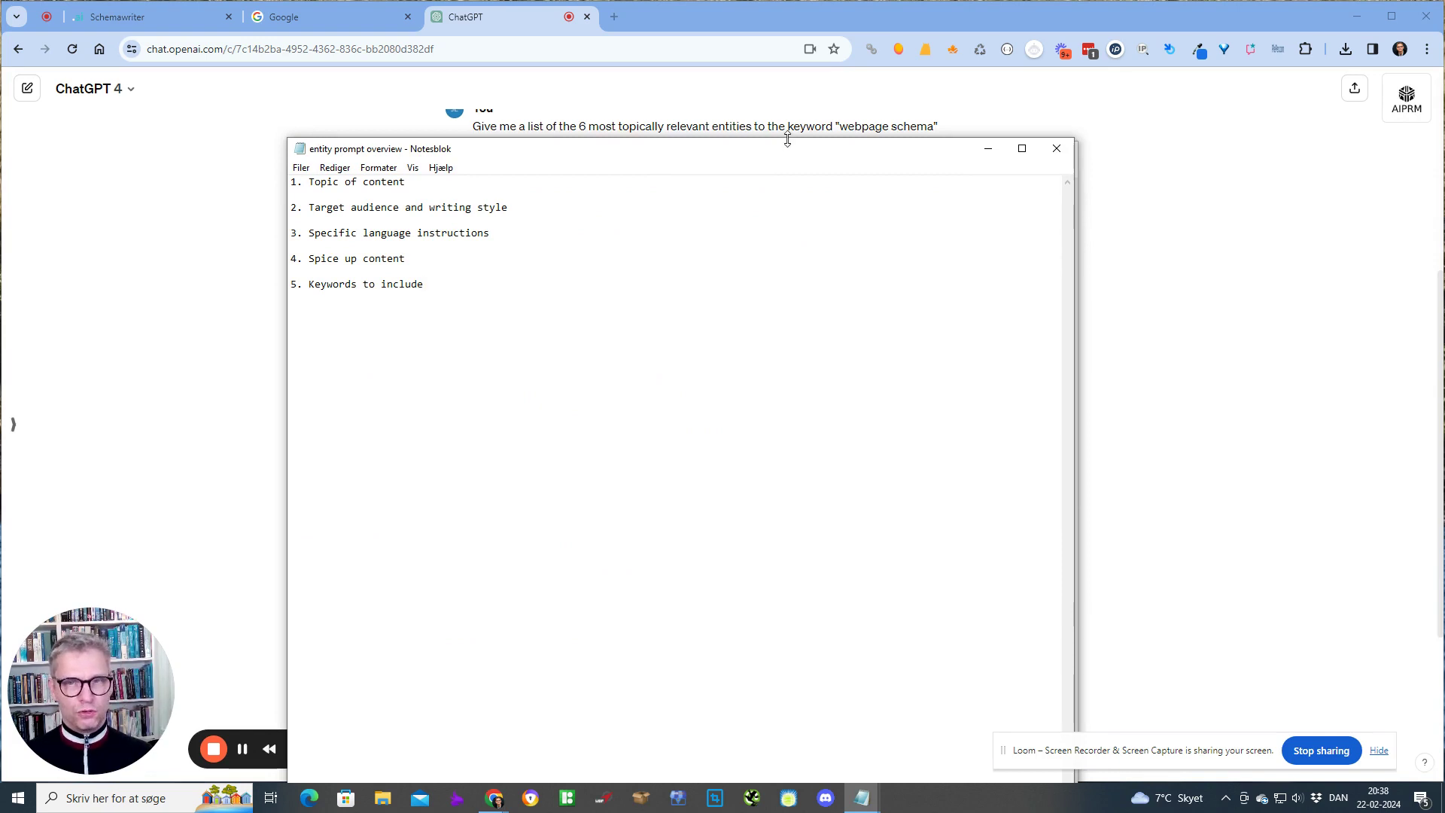
left_click_drag(789, 157, 796, 159)
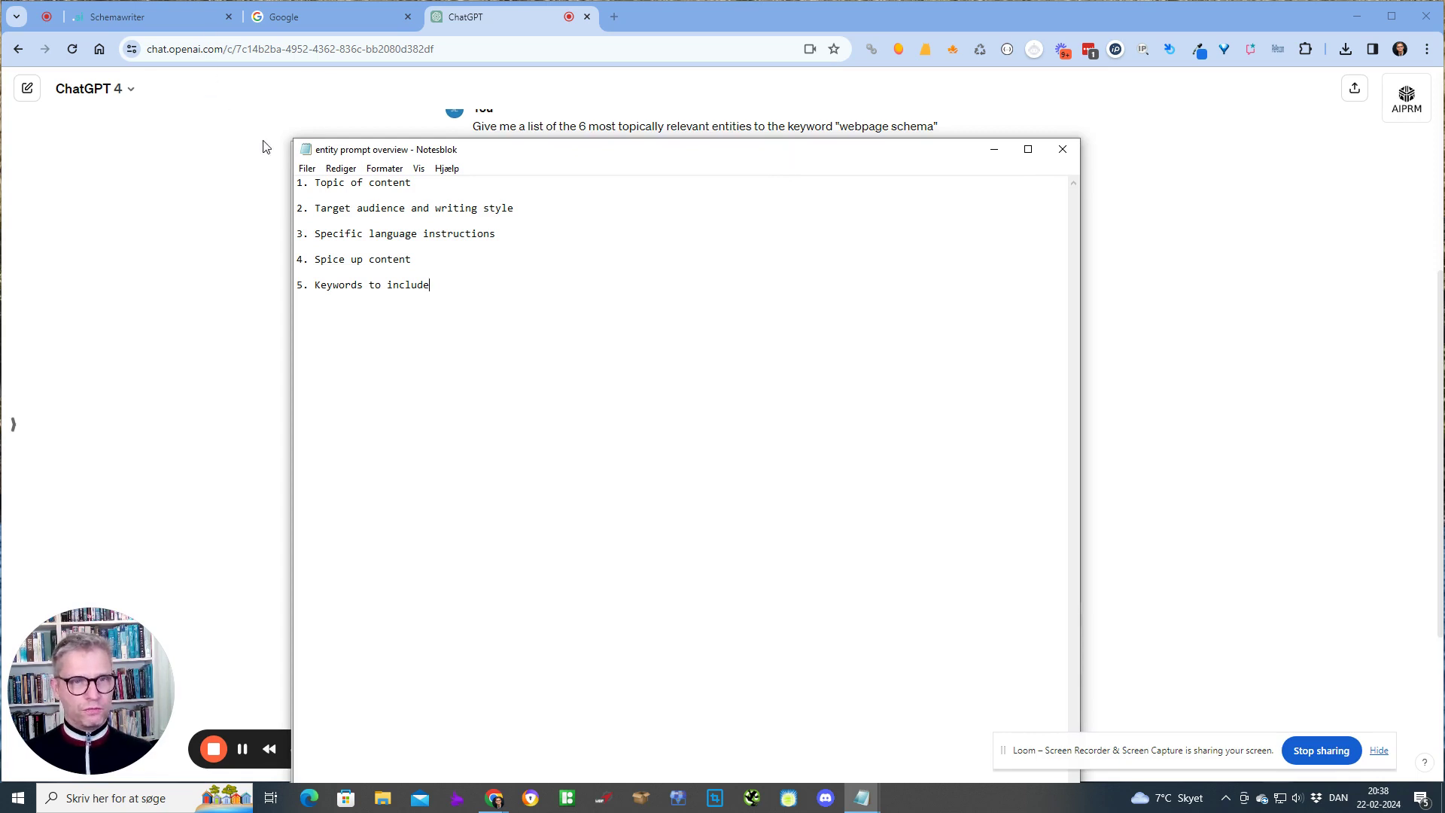
Add blank lines above the first point, '1. Topic of content'
left_click(309, 191)
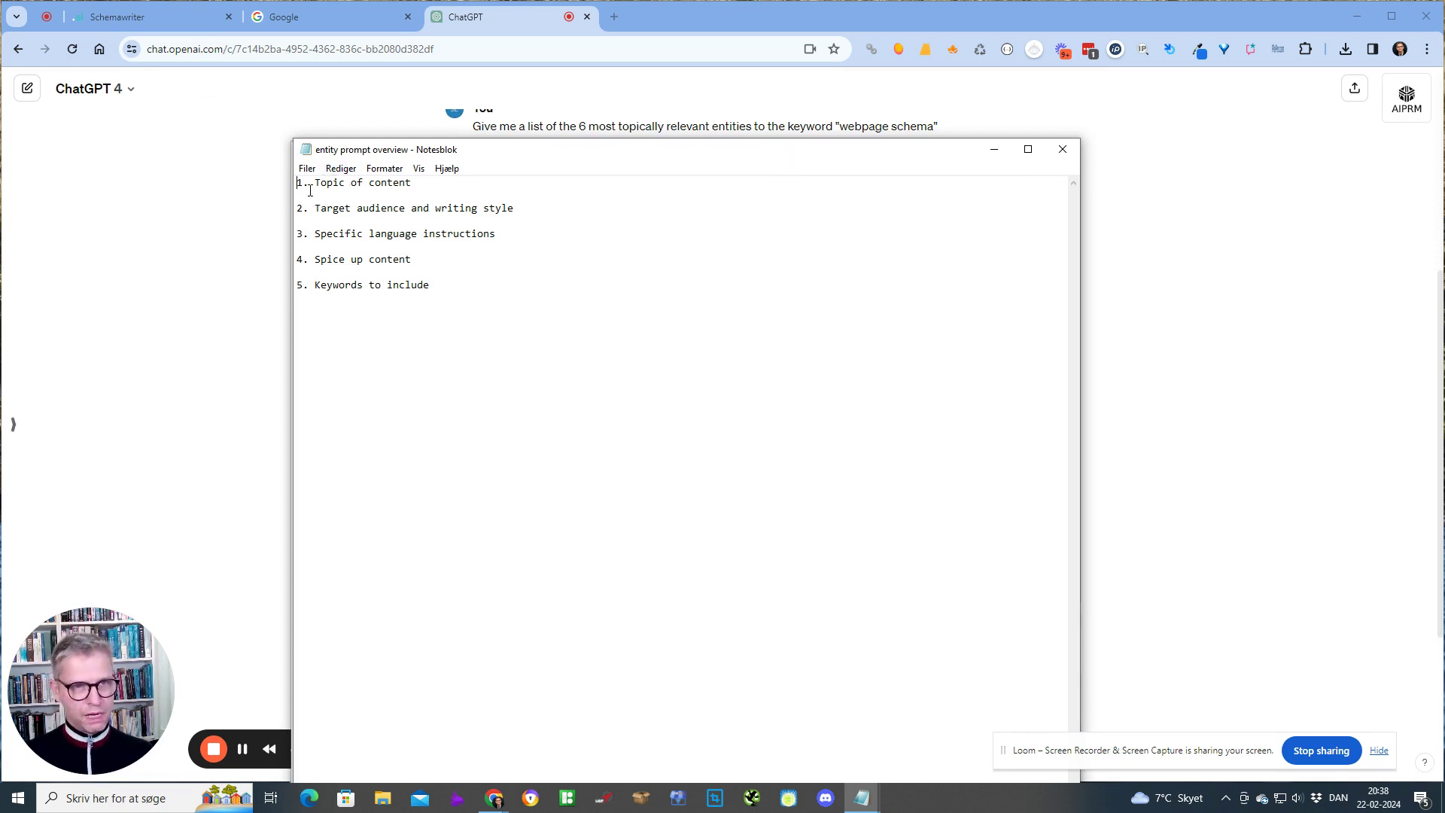
key("Return")
key("Return")
key("shift+Down")
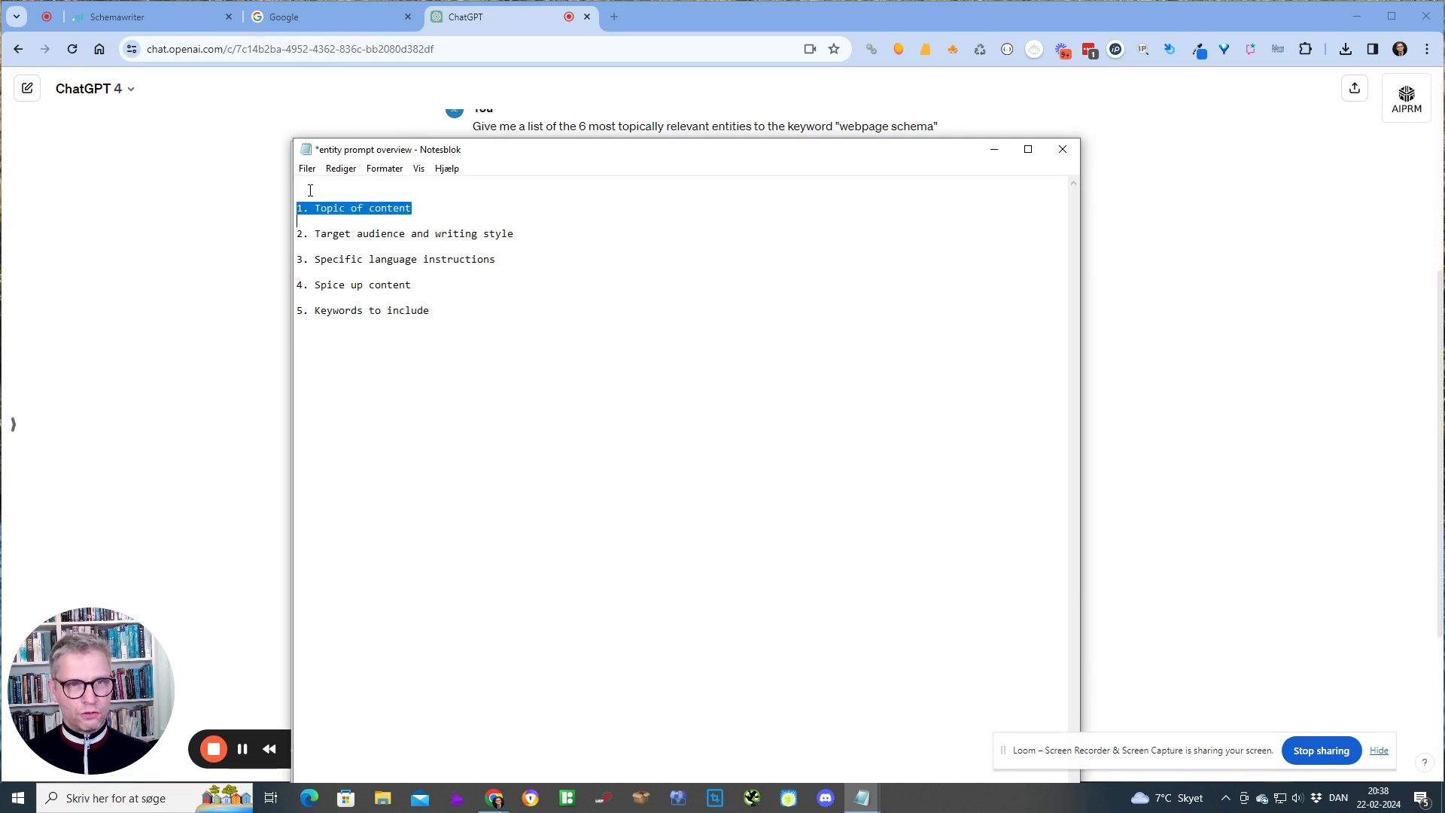
key("Right")
key("shift+Right")
key("shift+Right")
key("shift+Right")
key("shift+Right")
key("shift+Right")
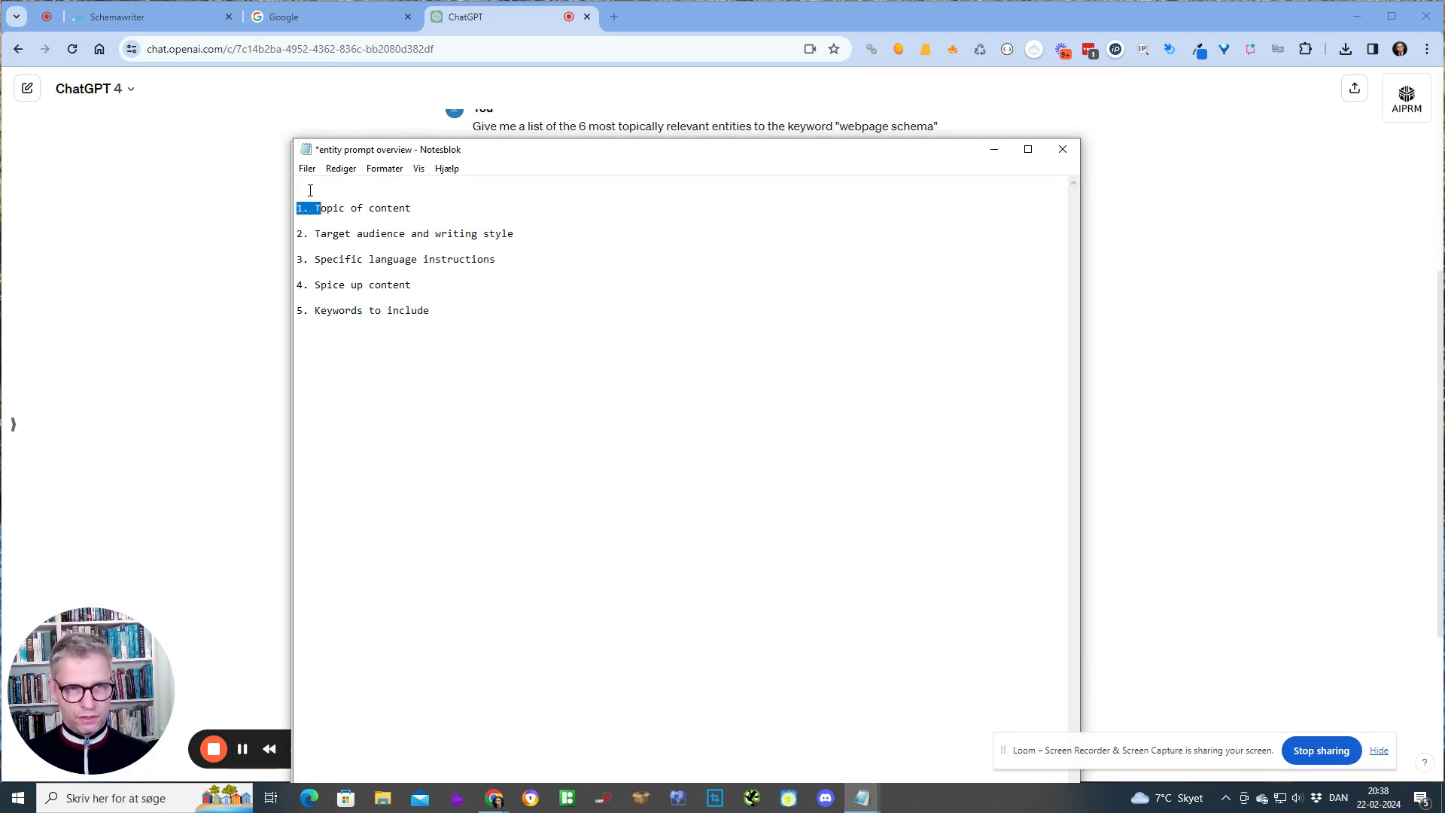
key("Left")
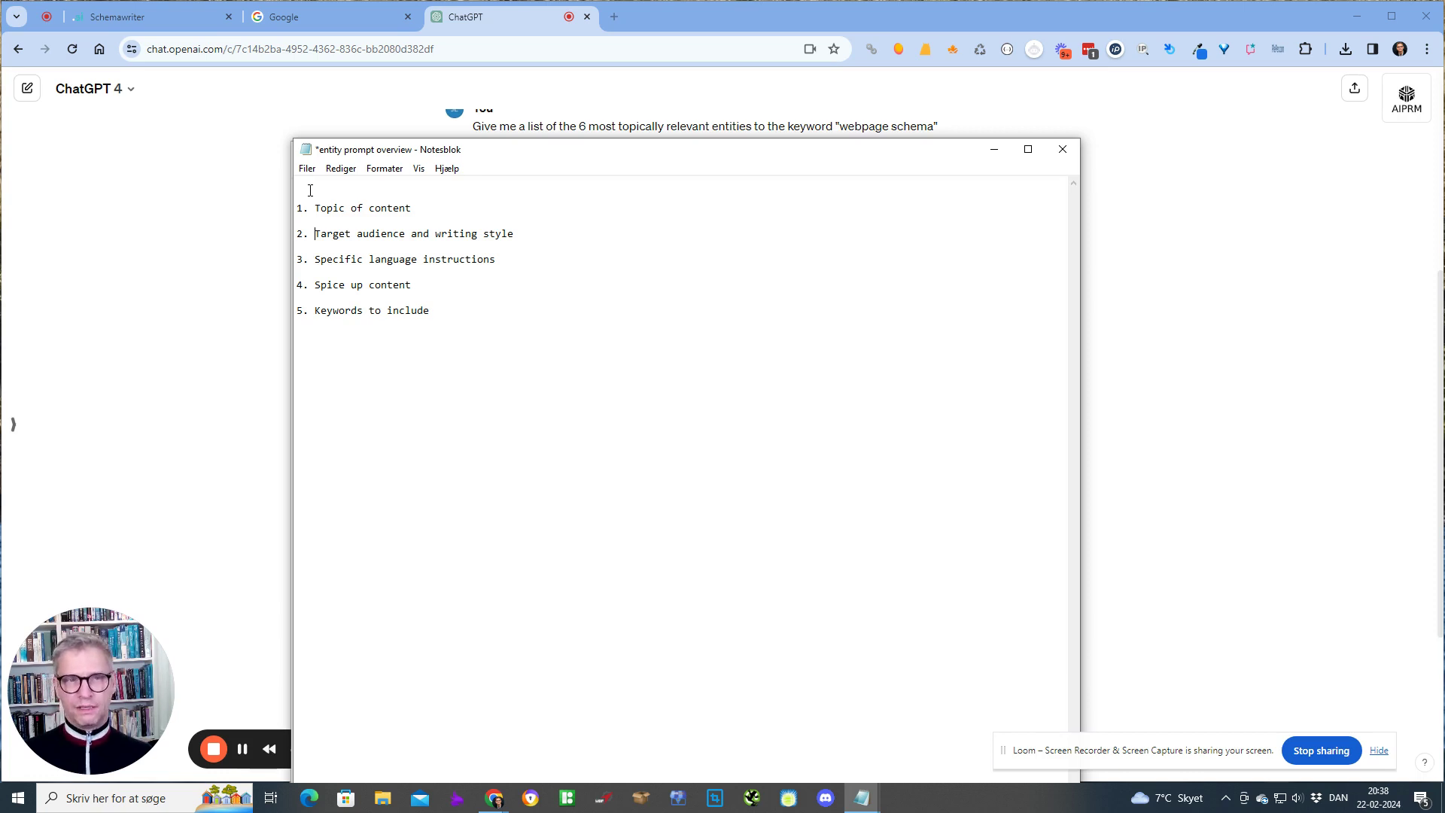
Highlight the Specific language instructions, Spice up content and Keywords to include points, then return to ChatGPT
left_click_drag(525, 266, 315, 260)
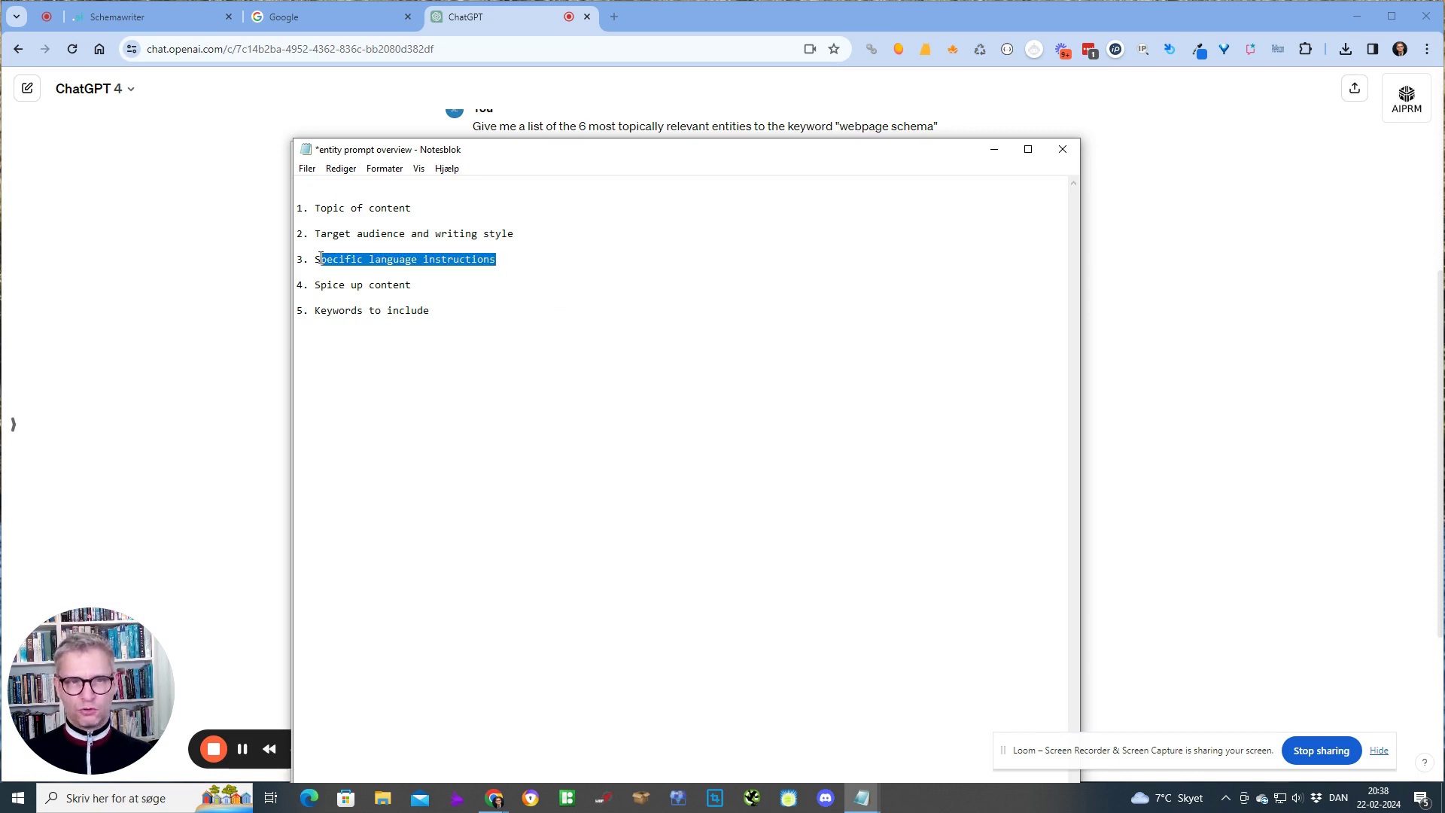
left_click(560, 268)
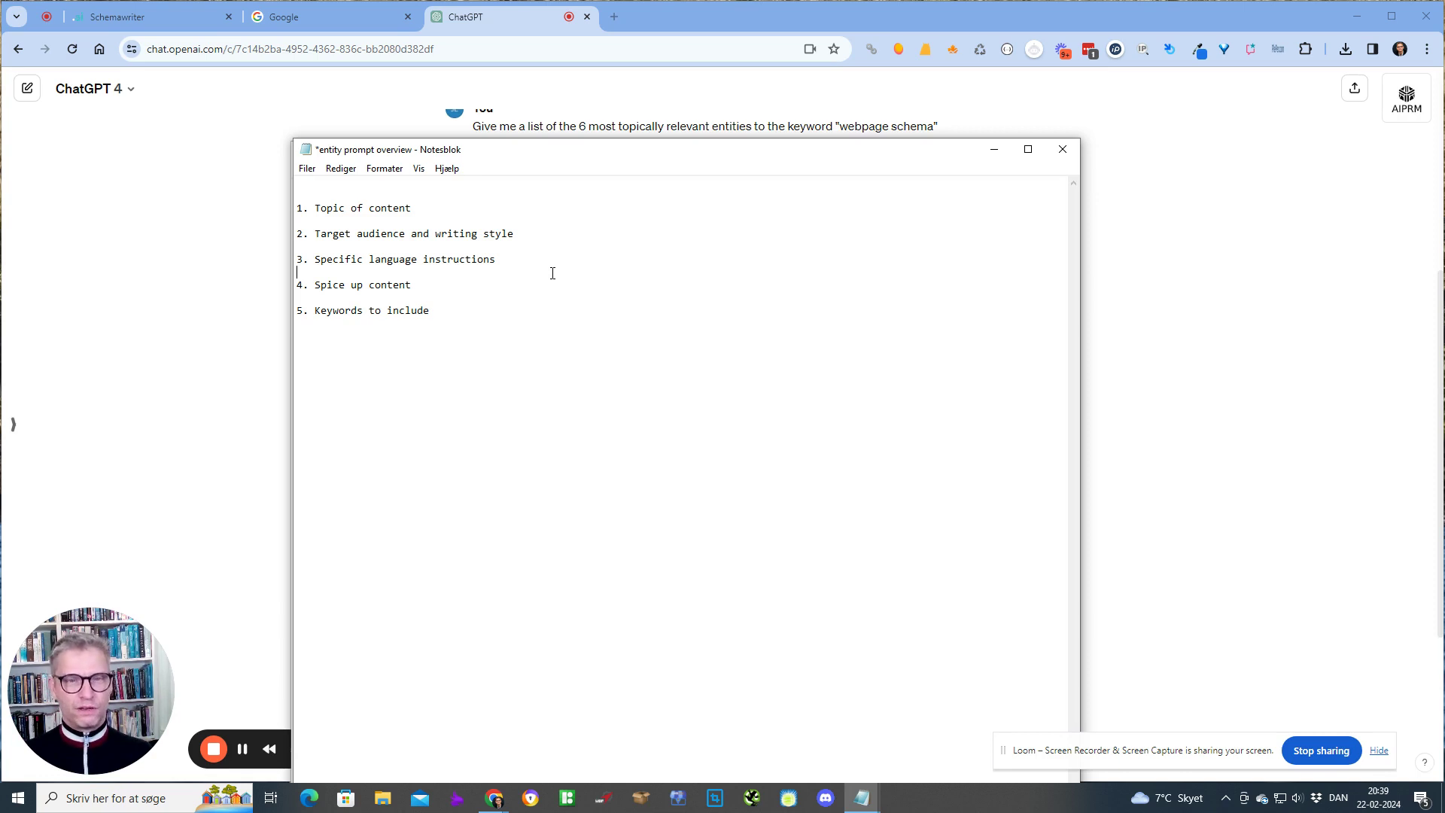
left_click_drag(423, 286, 313, 286)
left_click(439, 285)
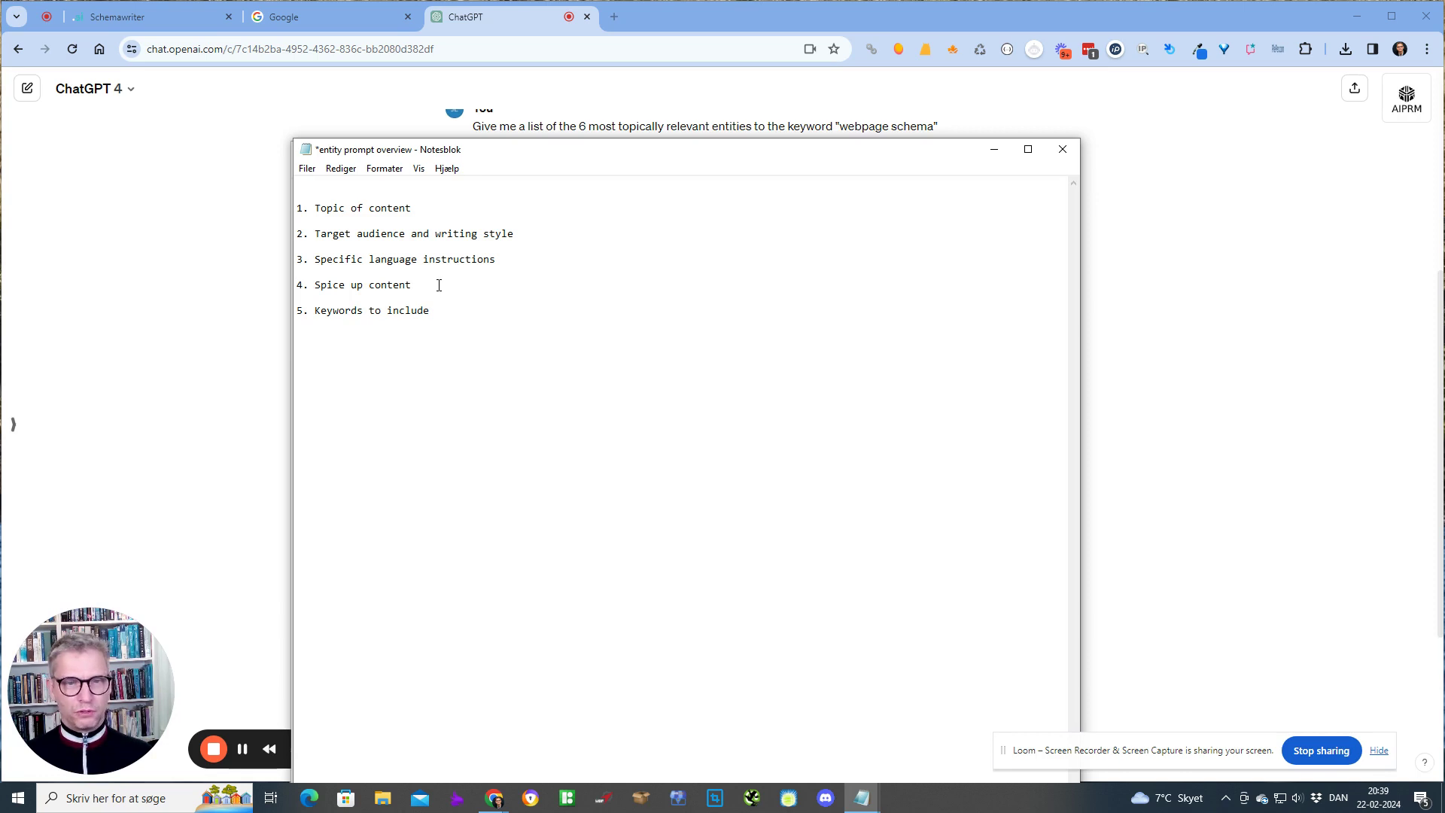
left_click_drag(462, 311, 315, 311)
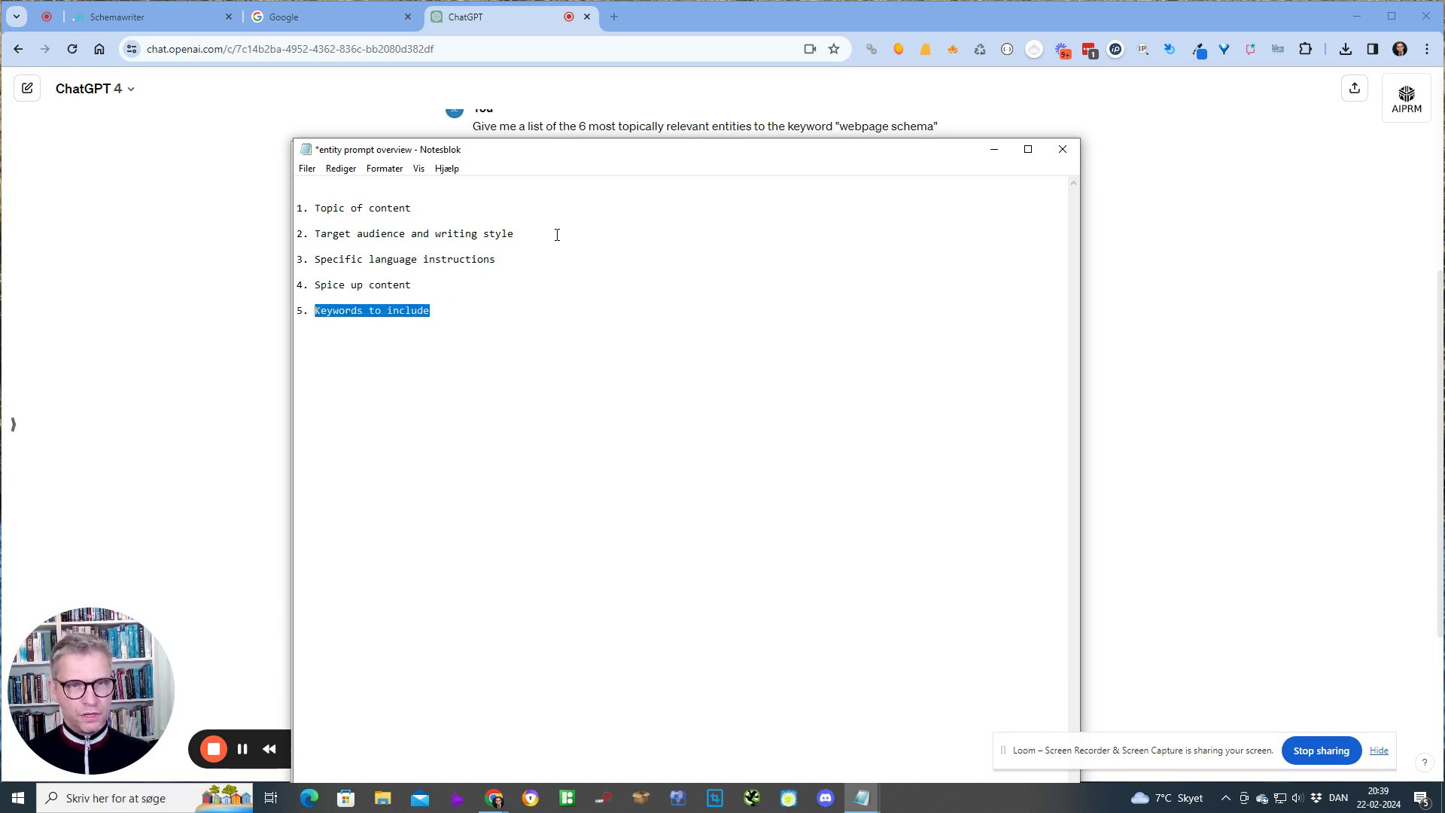
left_click(1371, 284)
left_click(589, 728)
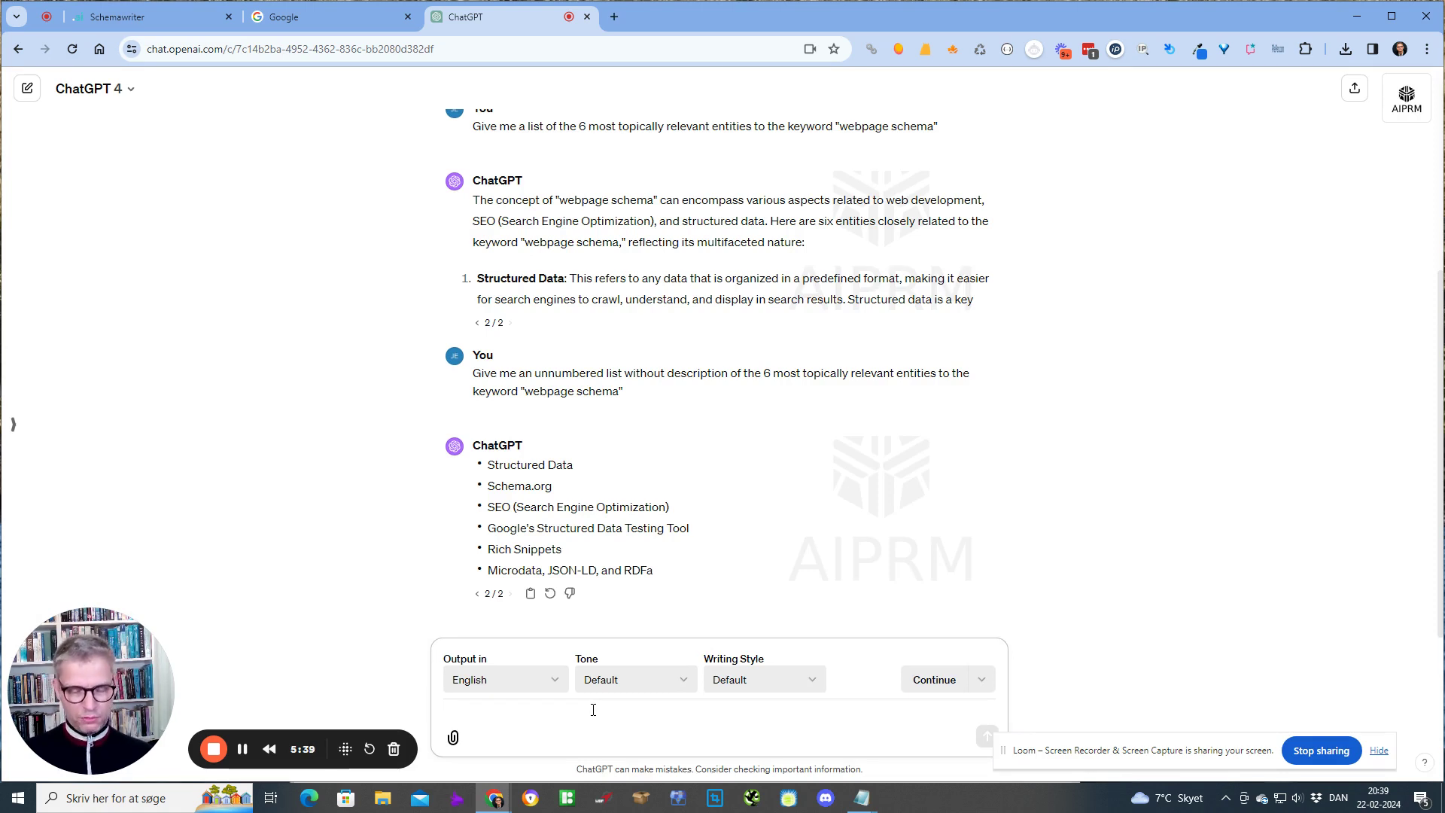
Send 'write me a paragraph about the topic "webpage schema"' to ChatGPT
type("write")
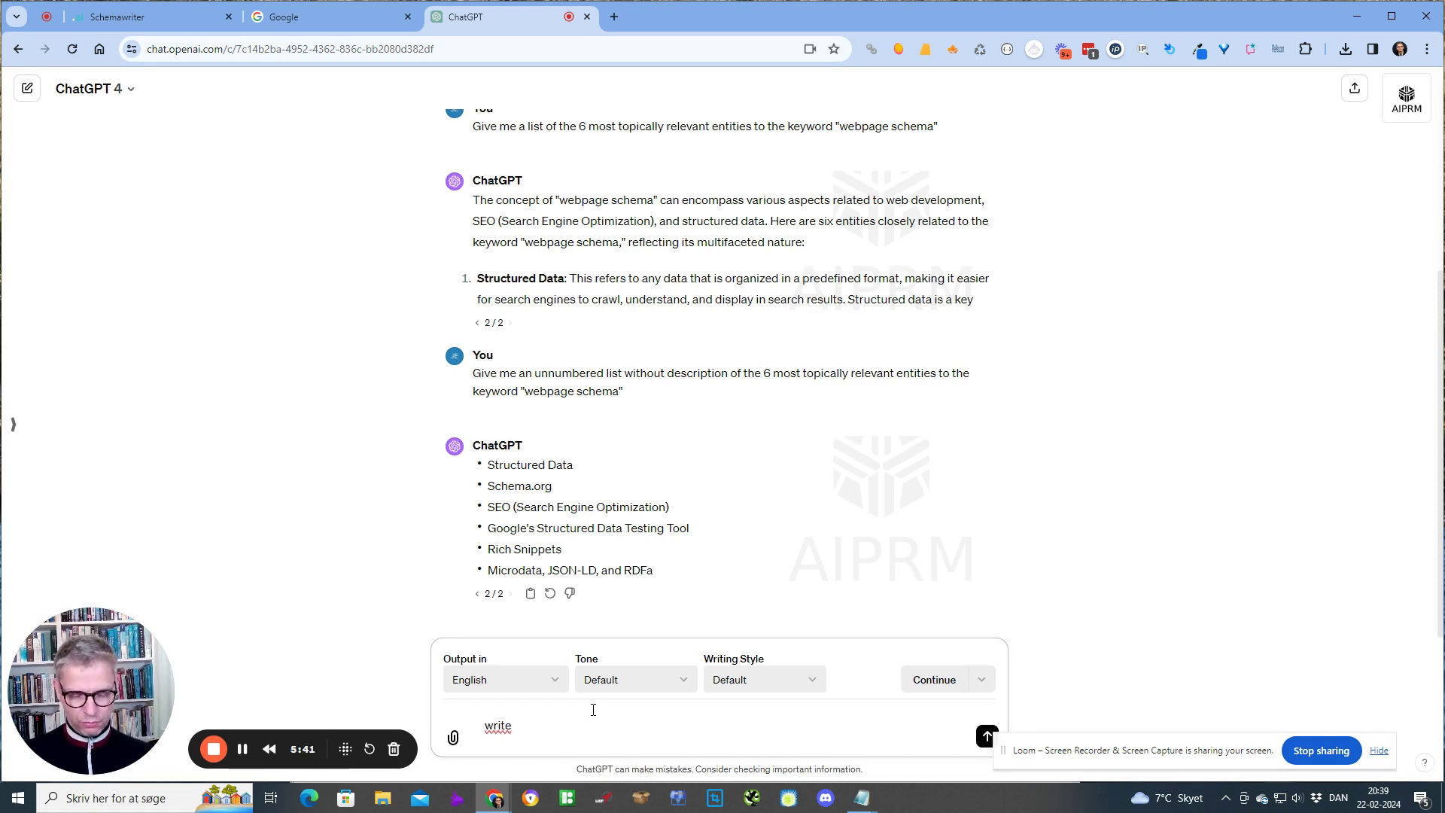
type(" me a par")
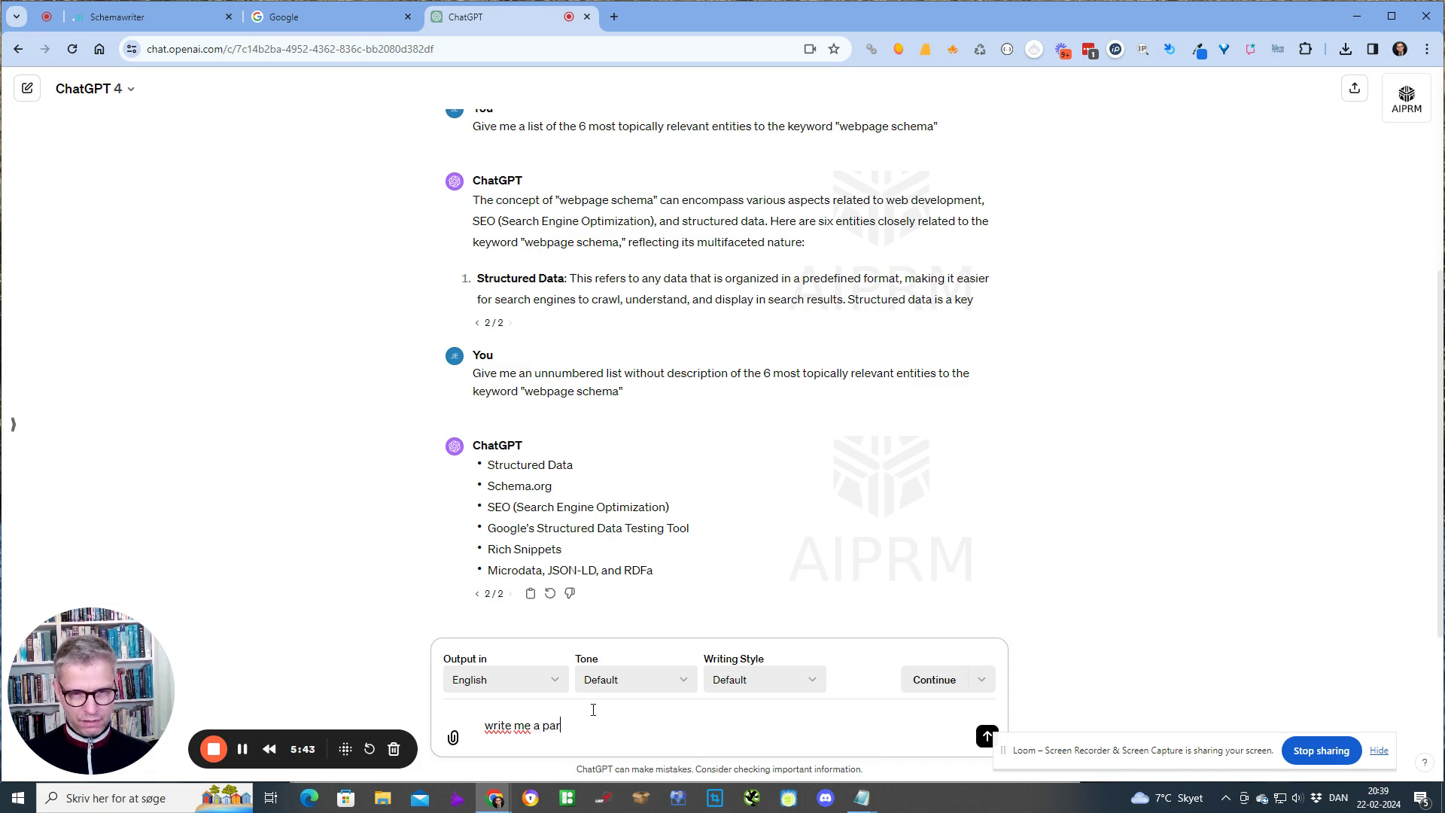
type("agraph about")
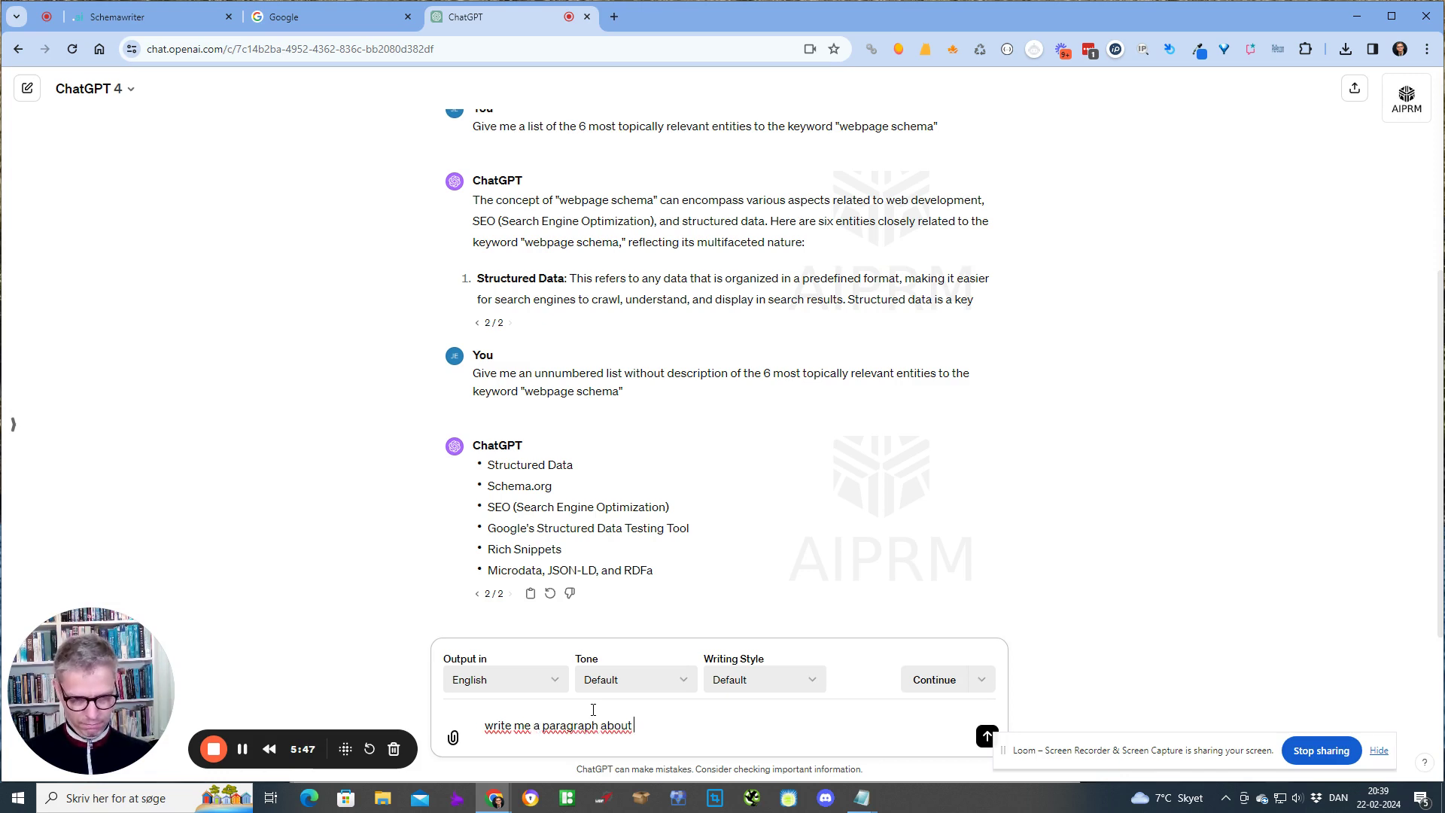
type(" the topic ")
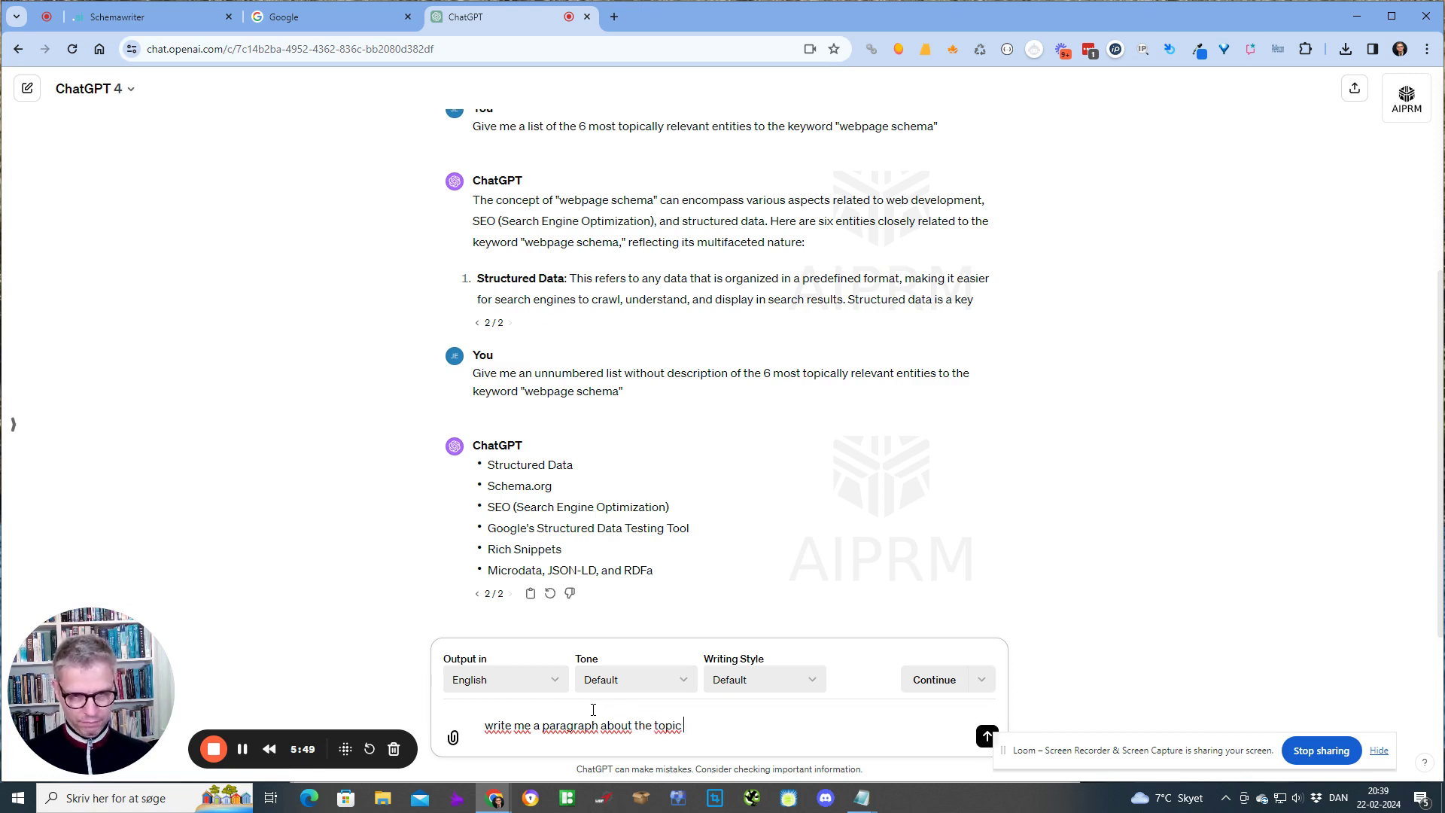
type("\"webpage schema")
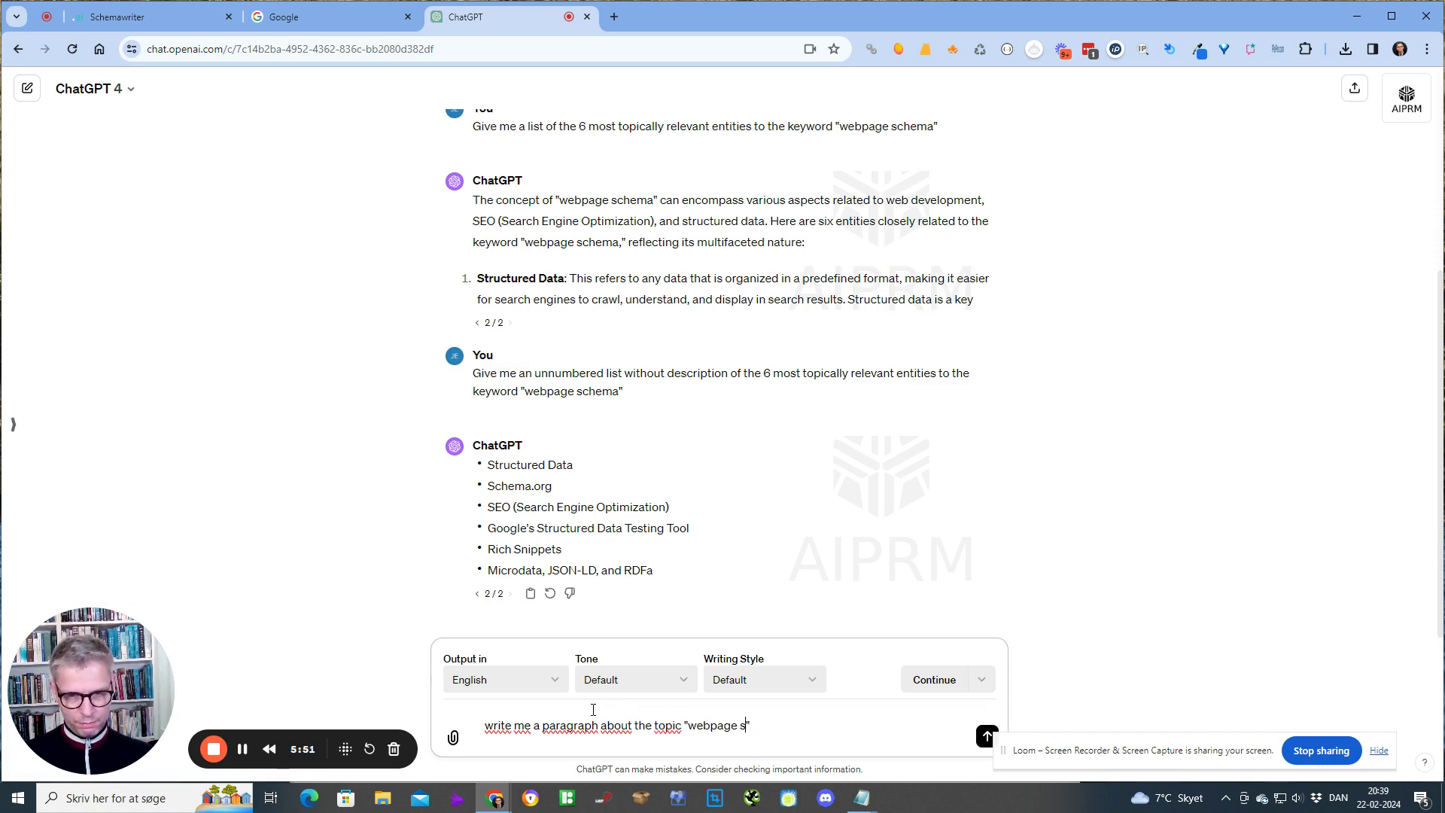
key("Return")
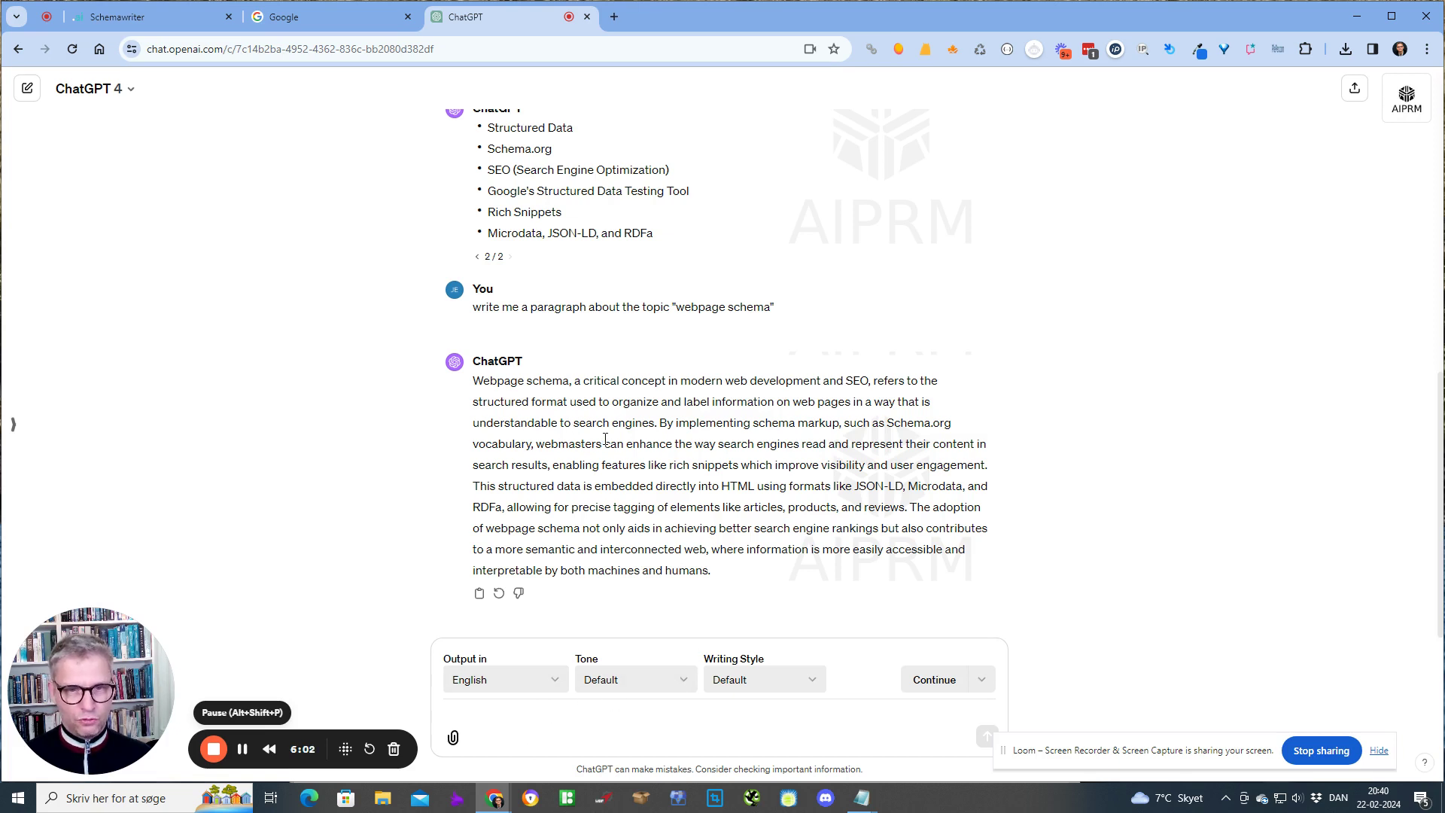
left_click(592, 719)
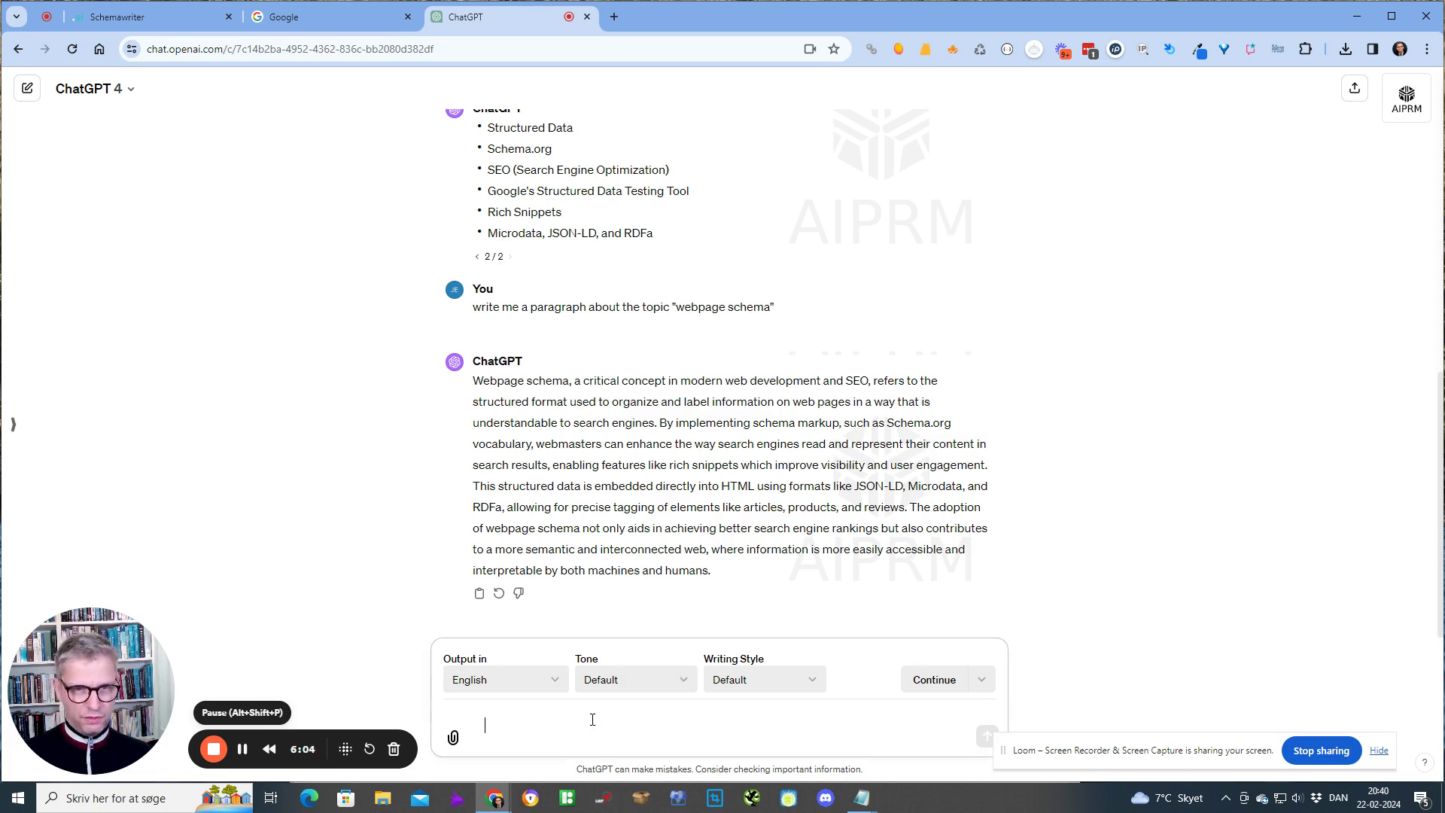
Resend the previous prompt with 'a paragraph' changed to 'an introduction'
left_click_drag(781, 313, 472, 316)
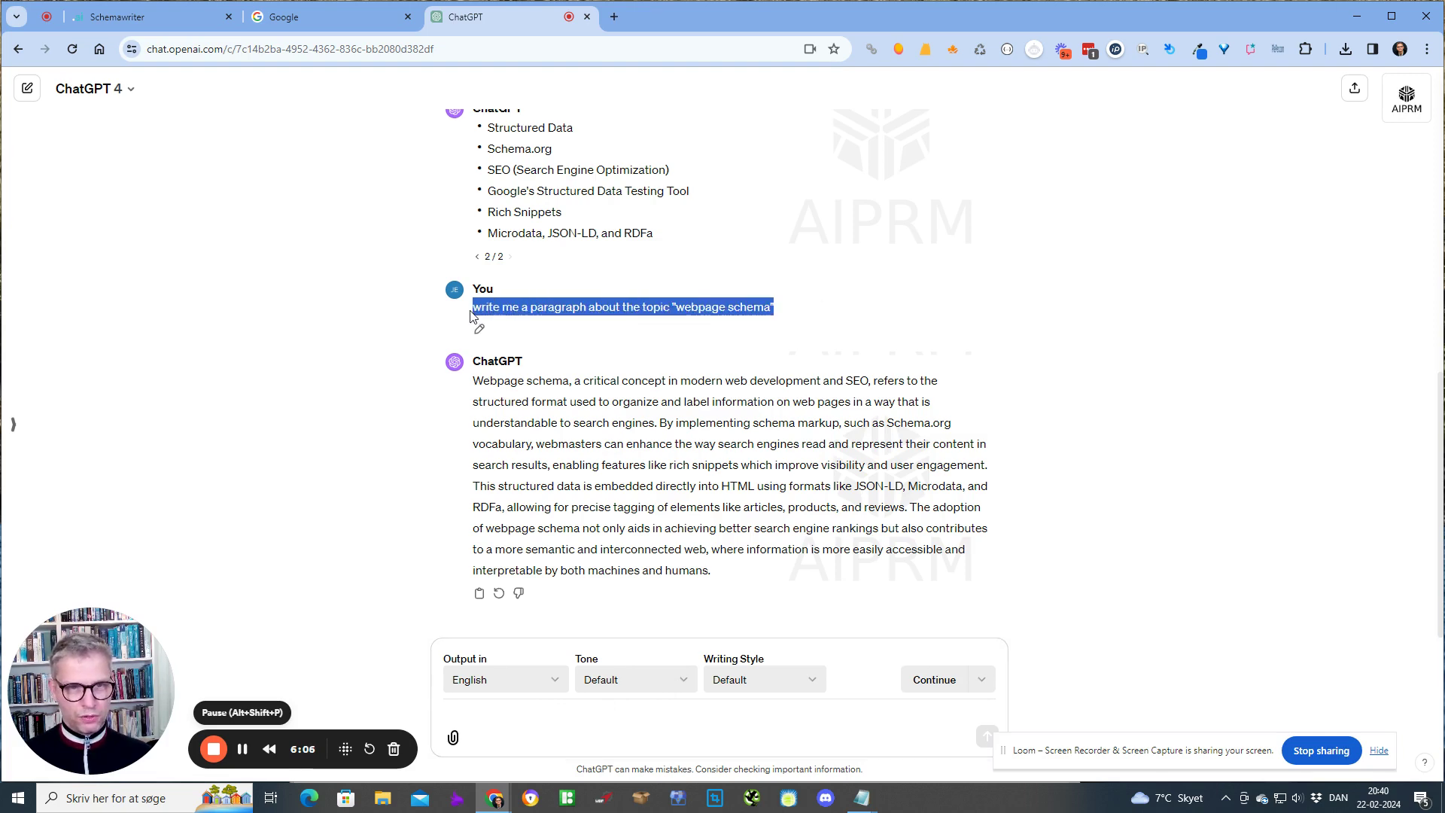
right_click(526, 310)
left_click(618, 329)
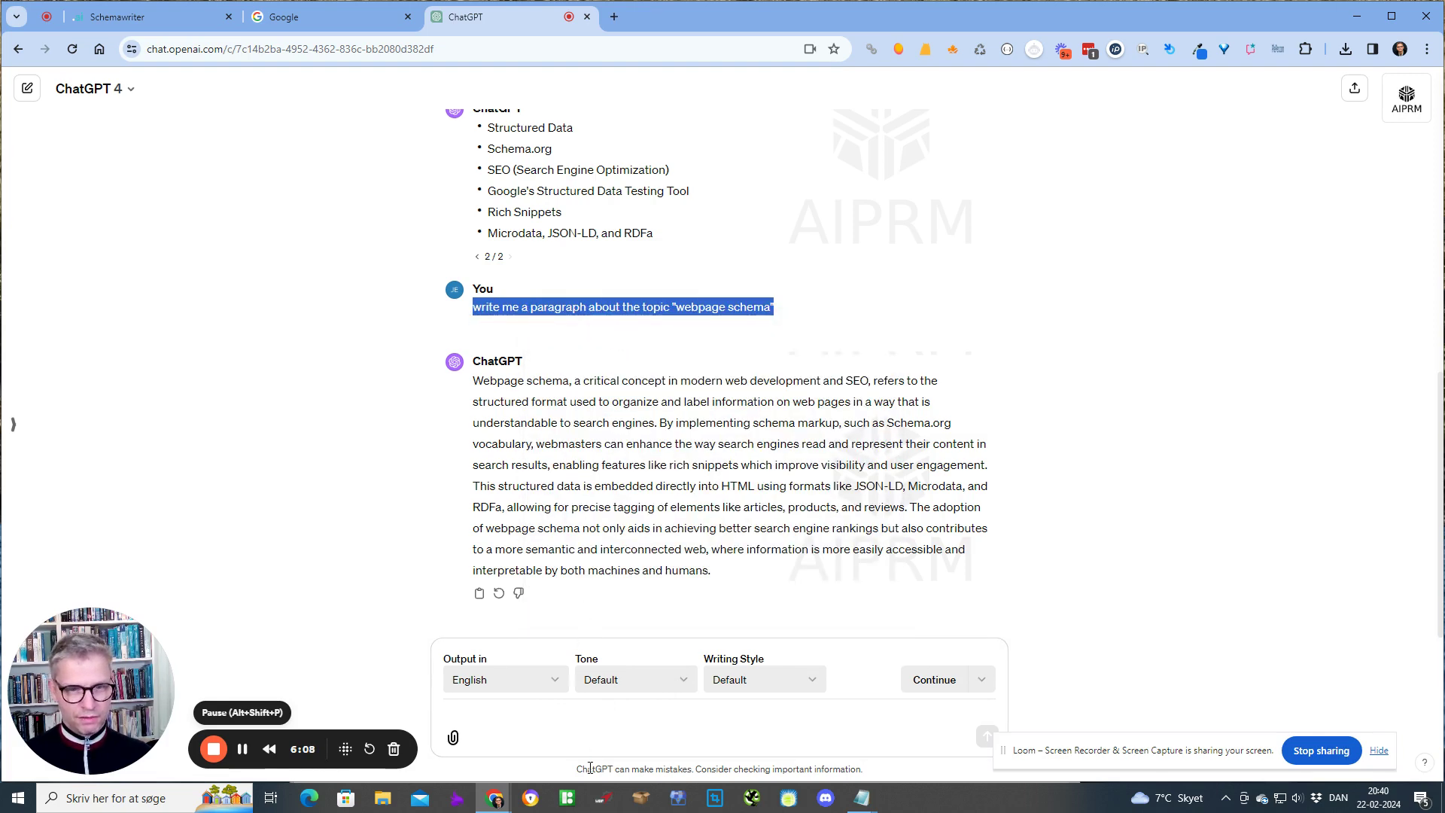
left_click(592, 721)
key("ctrl+v")
left_click(599, 726)
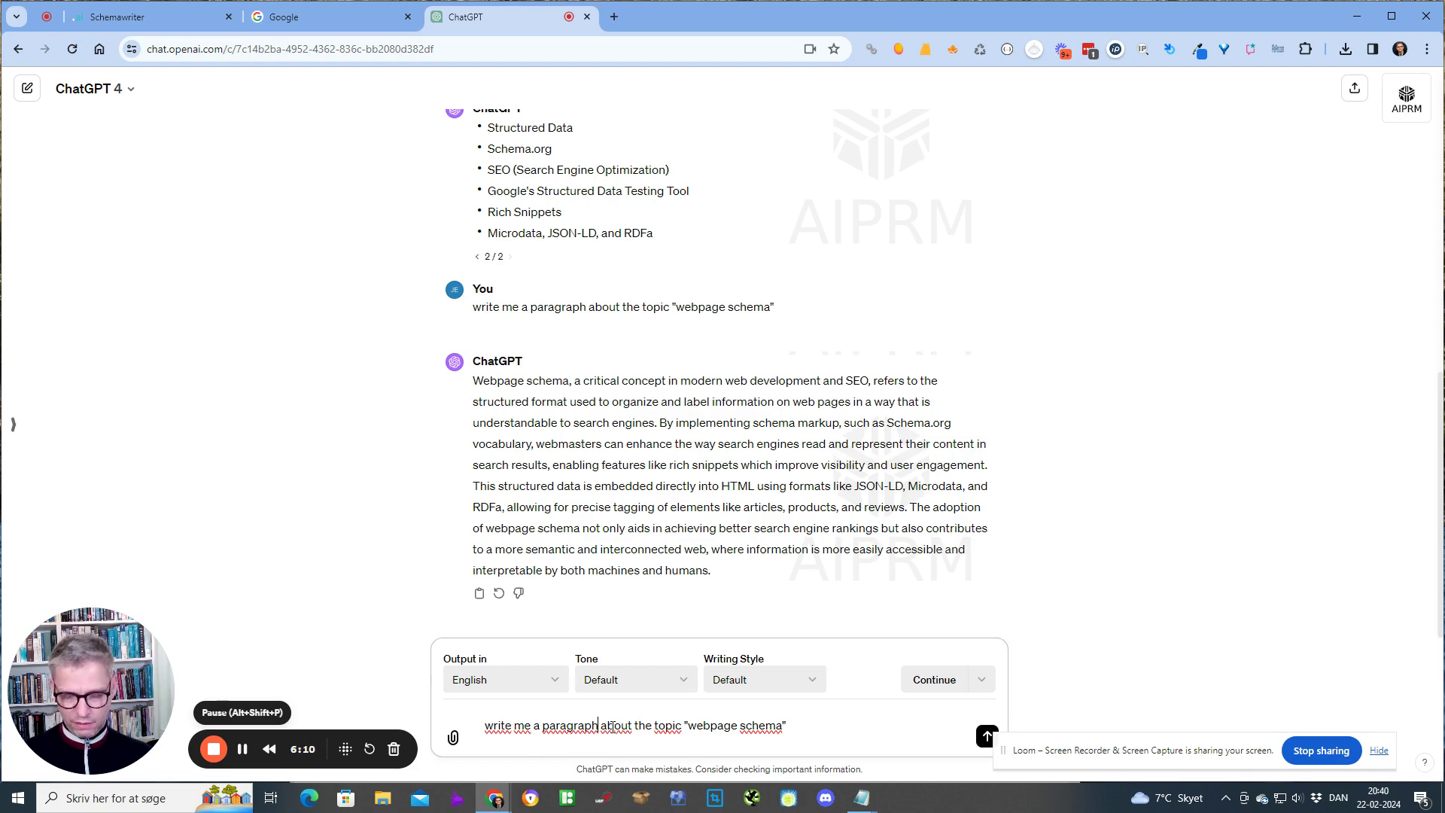
key("BackSpace")
key("BackSpace")
key("BackSpace")
key("BackSpace")
key("BackSpace")
key("BackSpace")
key("BackSpace")
key("BackSpace")
key("BackSpace")
key("BackSpace")
type("n")
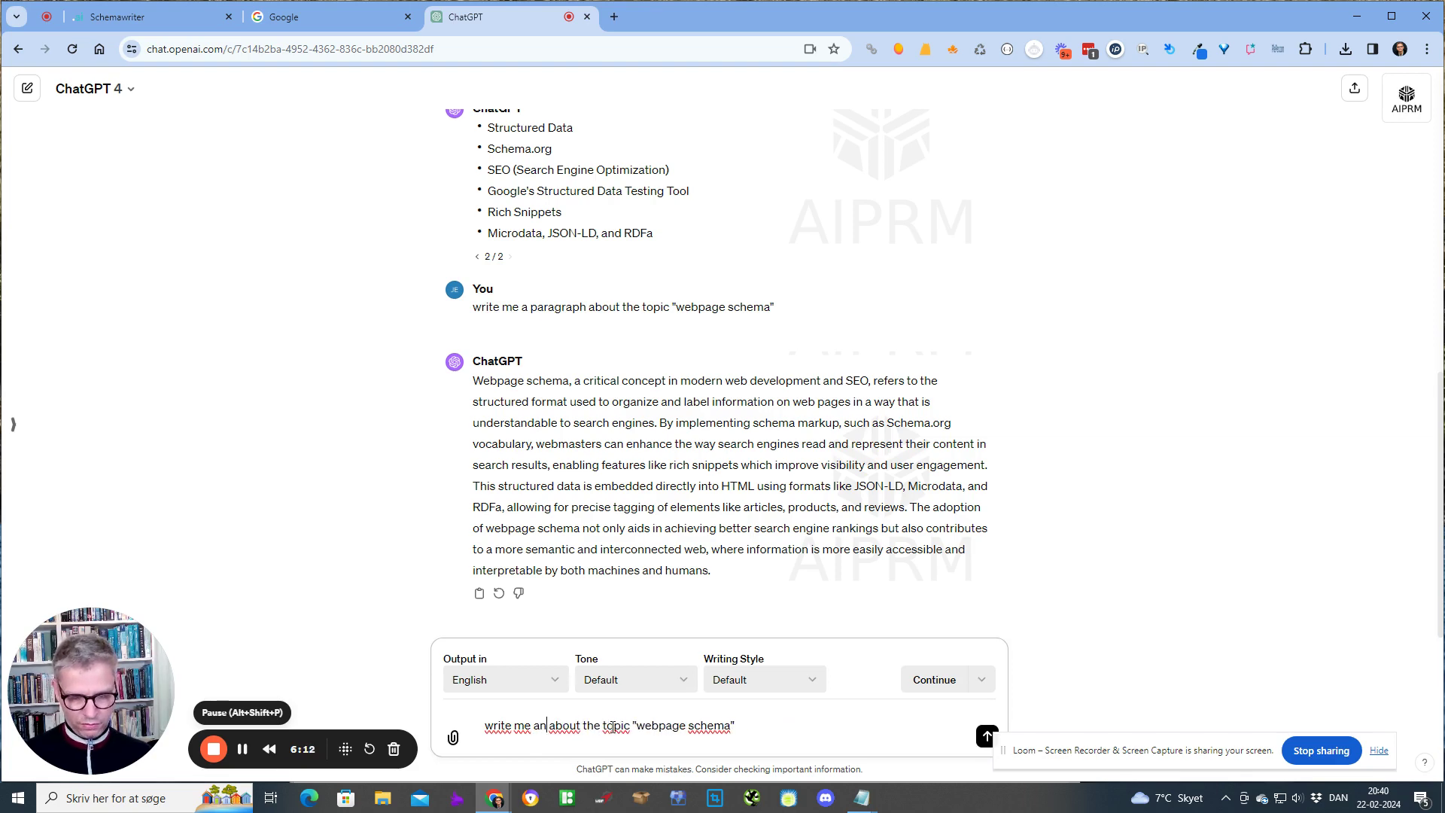
type(" introduction")
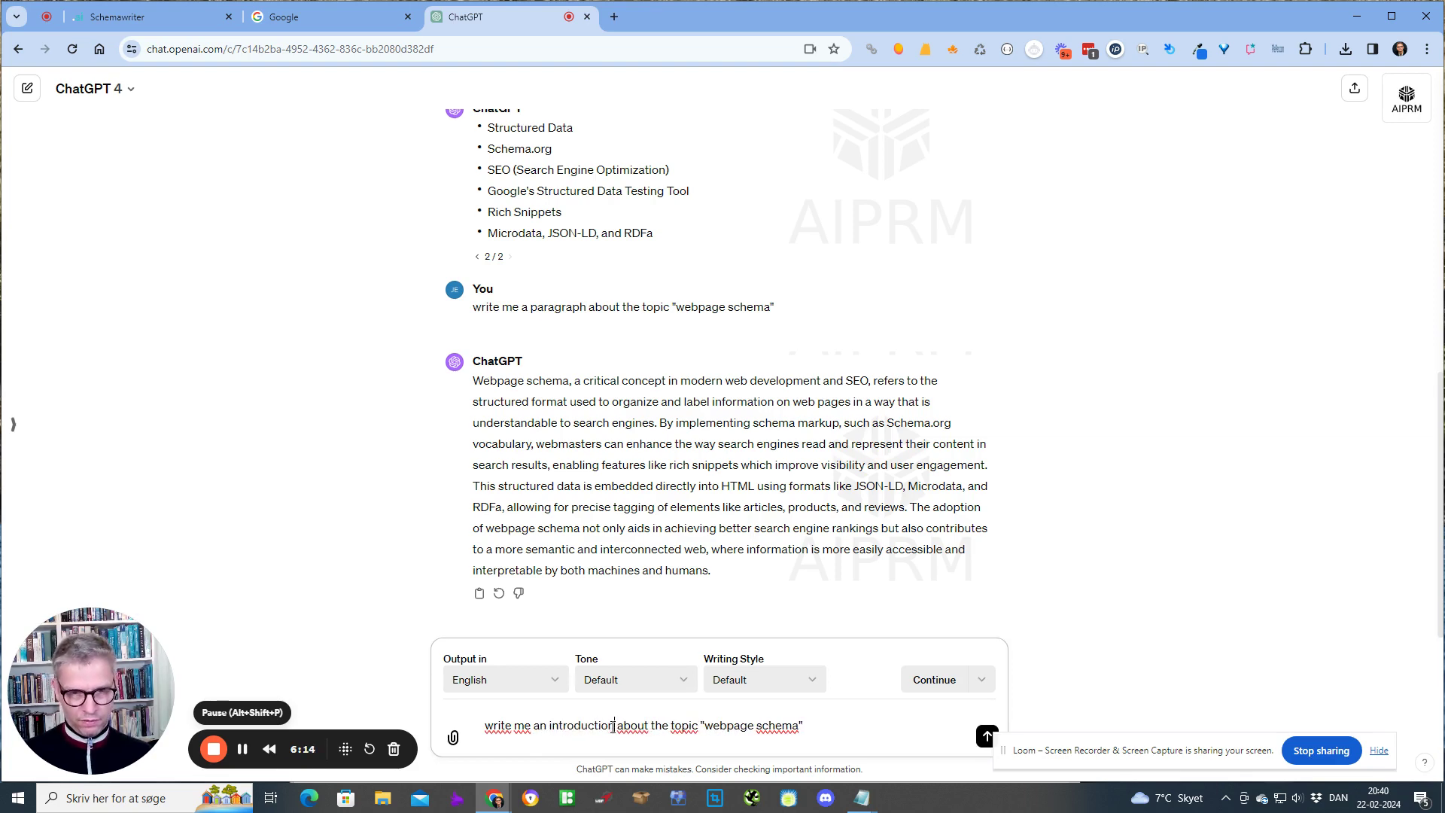
key("Return")
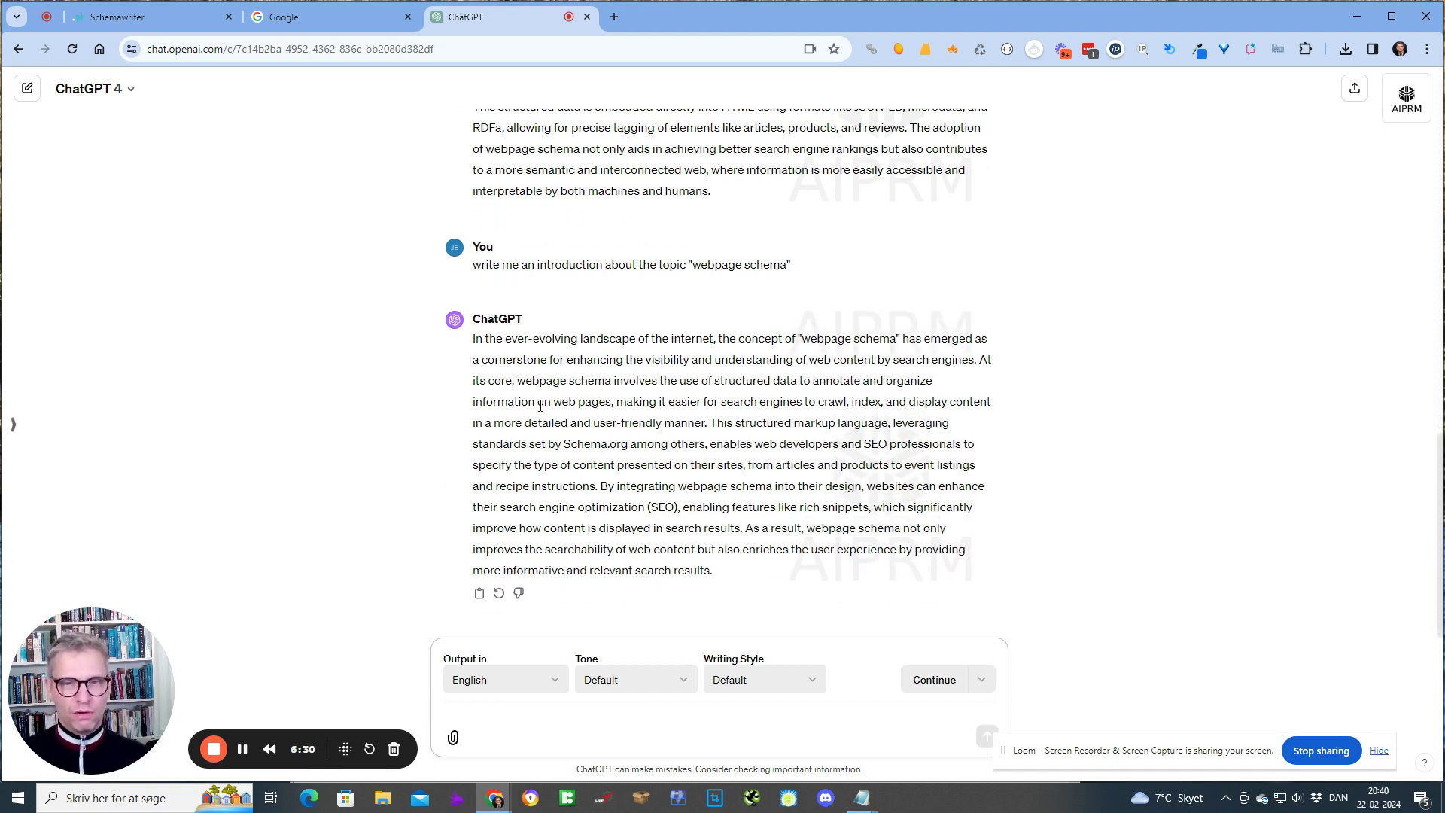
Highlight 'introduction' in the prompt and the reply's 'emerged as a cornerstone' phrase
mouse_move(689, 260)
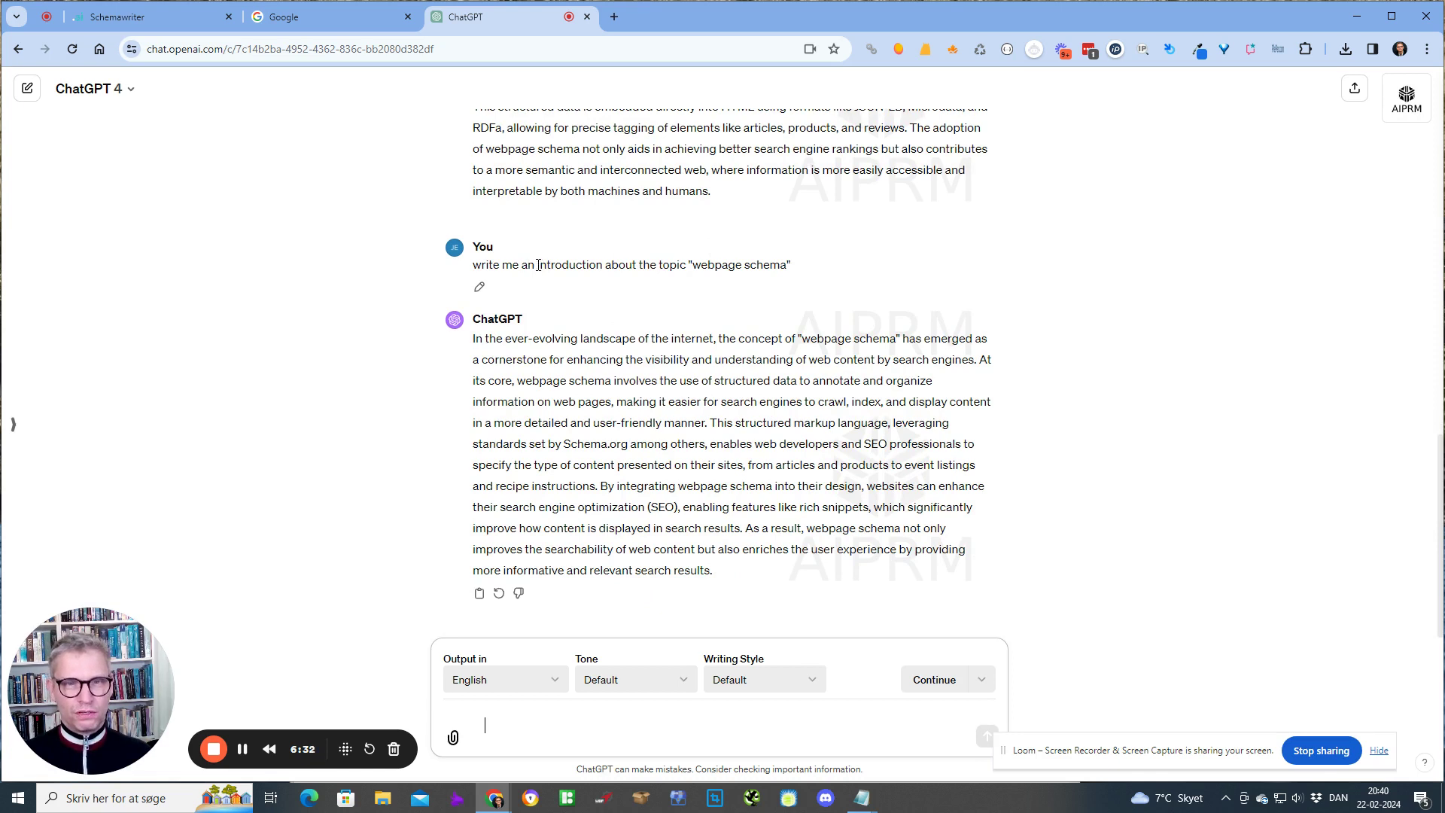
left_click_drag(538, 265, 597, 265)
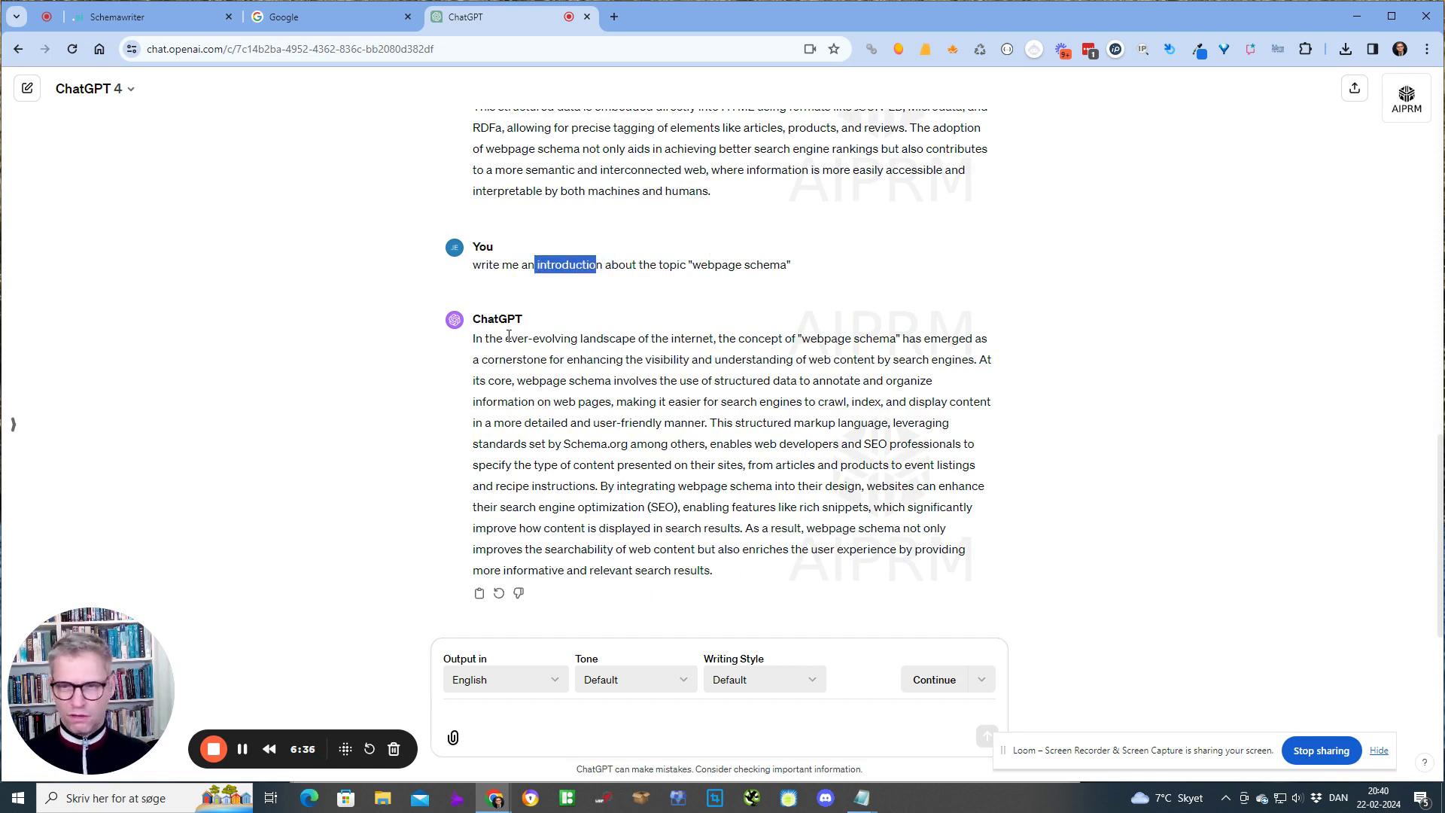
left_click_drag(505, 338, 705, 335)
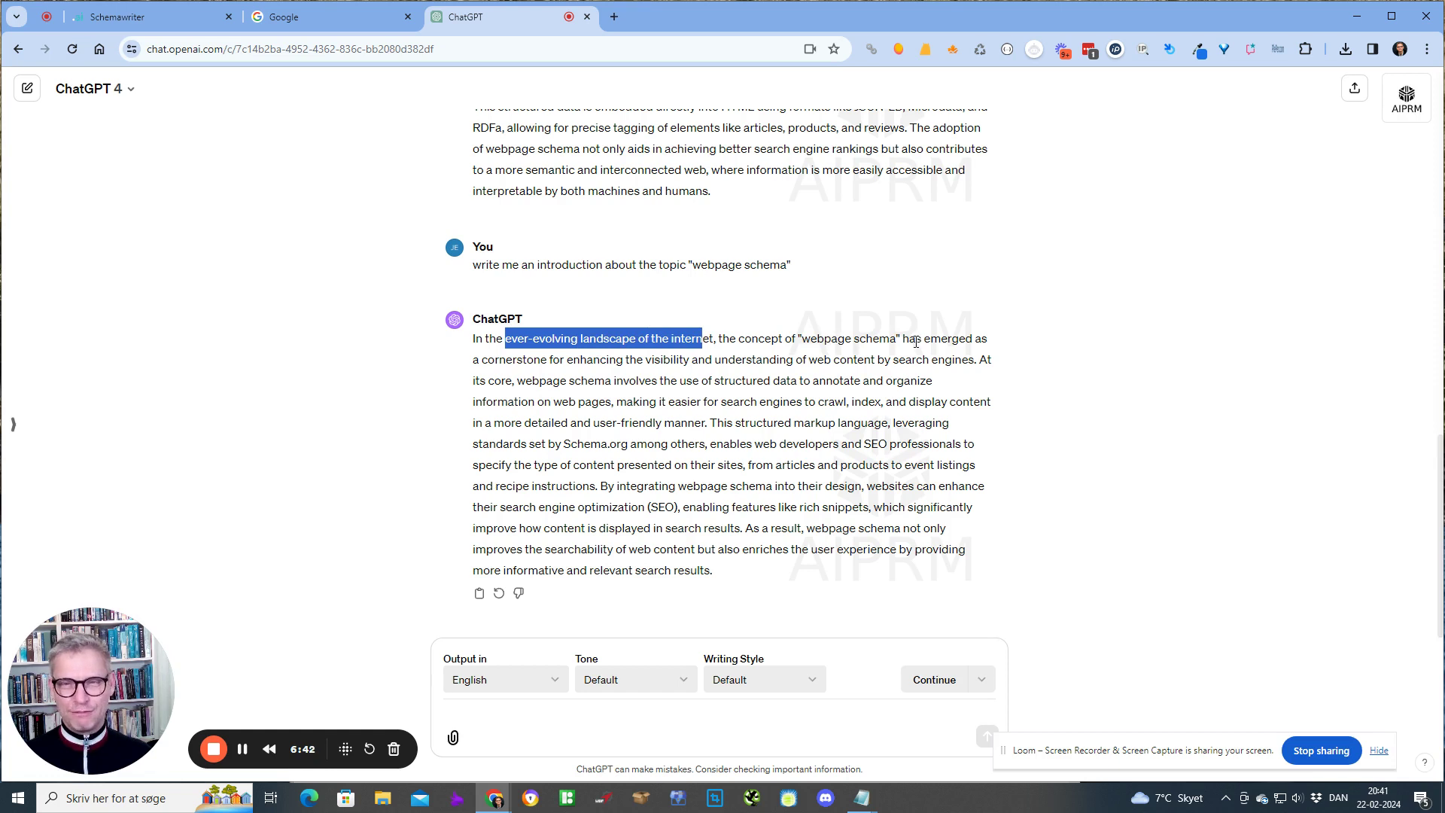
left_click_drag(924, 340, 715, 365)
left_click(718, 364)
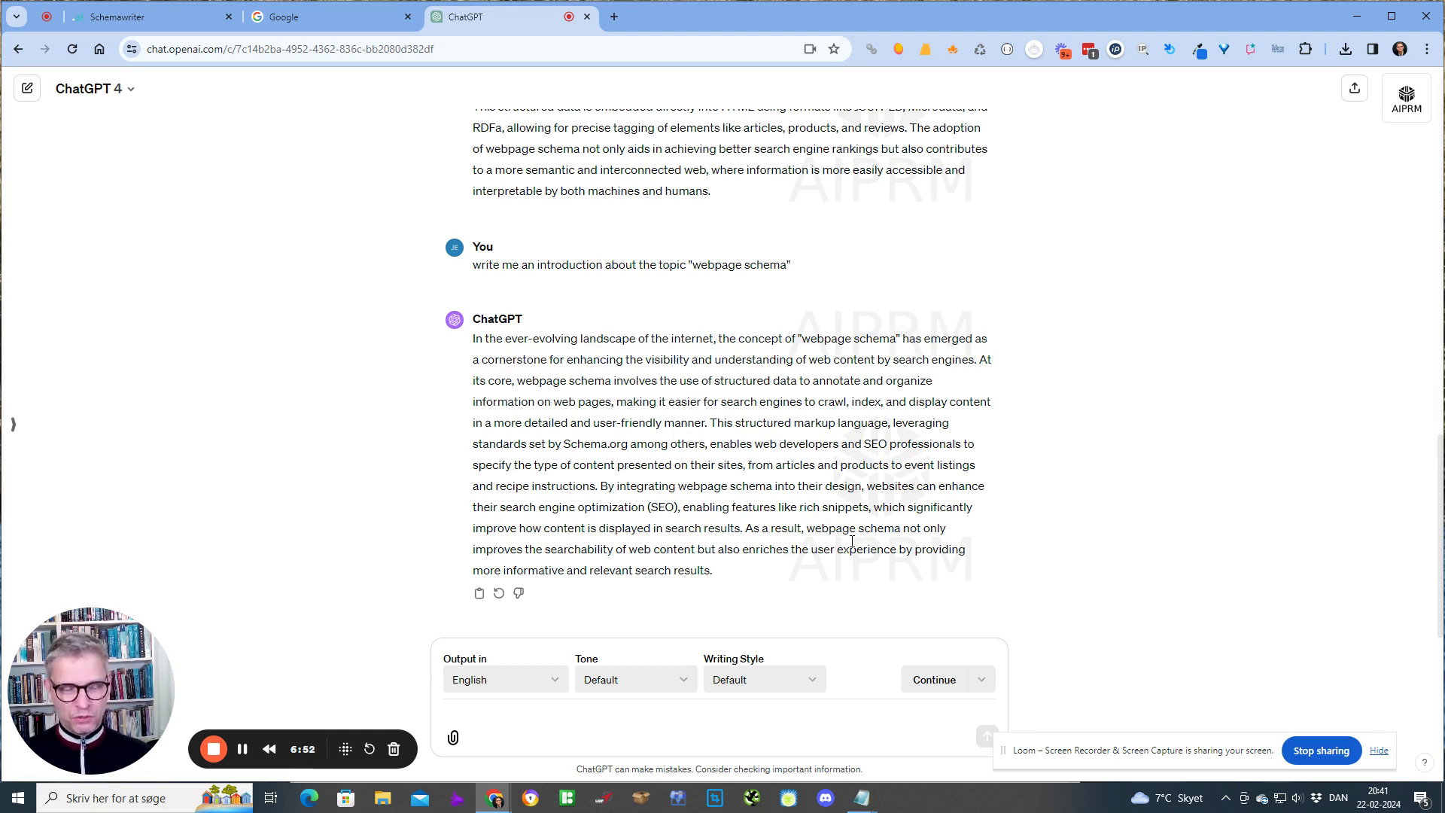
key("alt+Tab")
key("alt+Tab")
key("alt+Tab")
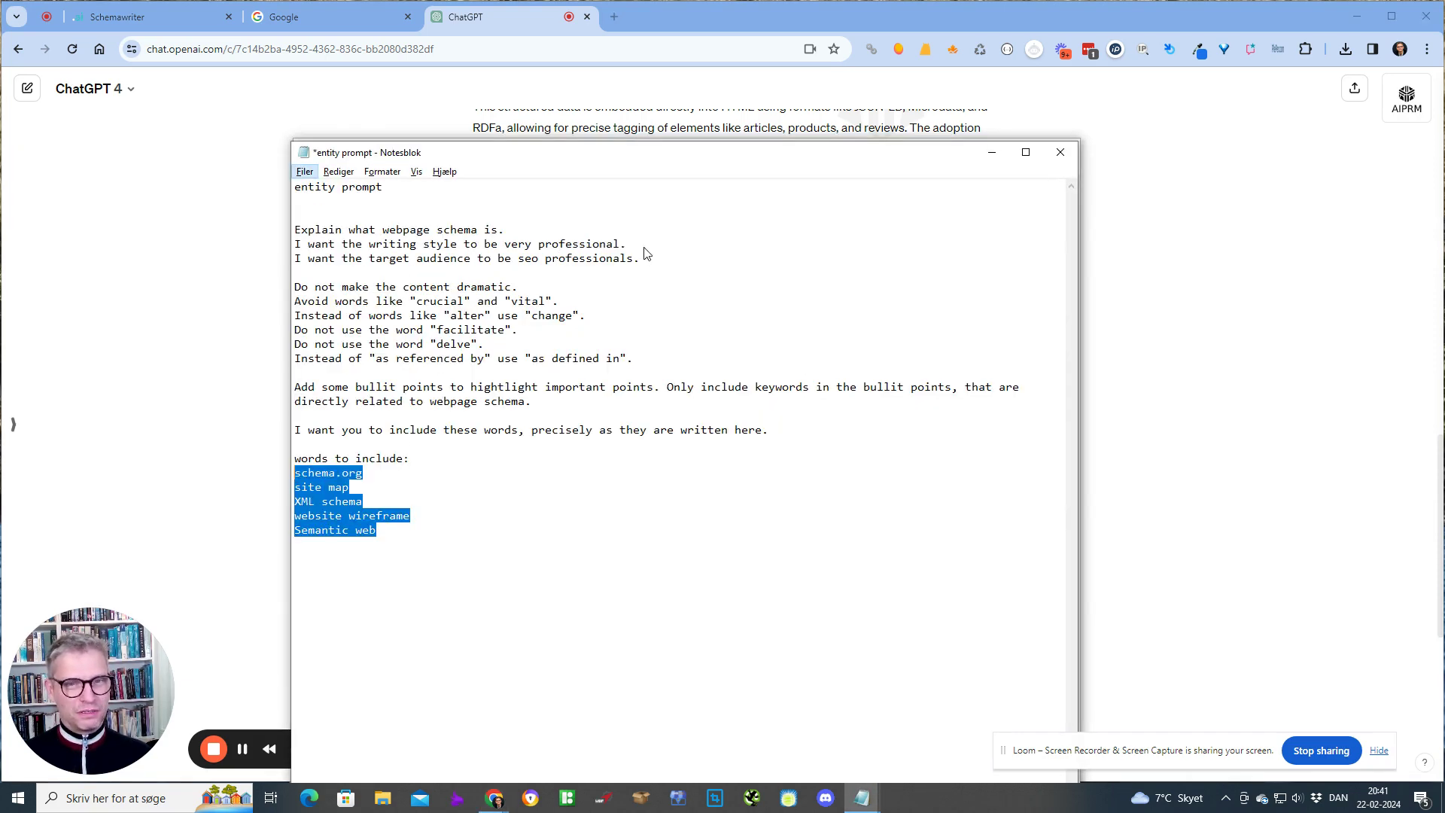
Copy the topic and writing-style lines from 'entity prompt' and submit them as a ChatGPT message
left_click_drag(645, 259, 292, 230)
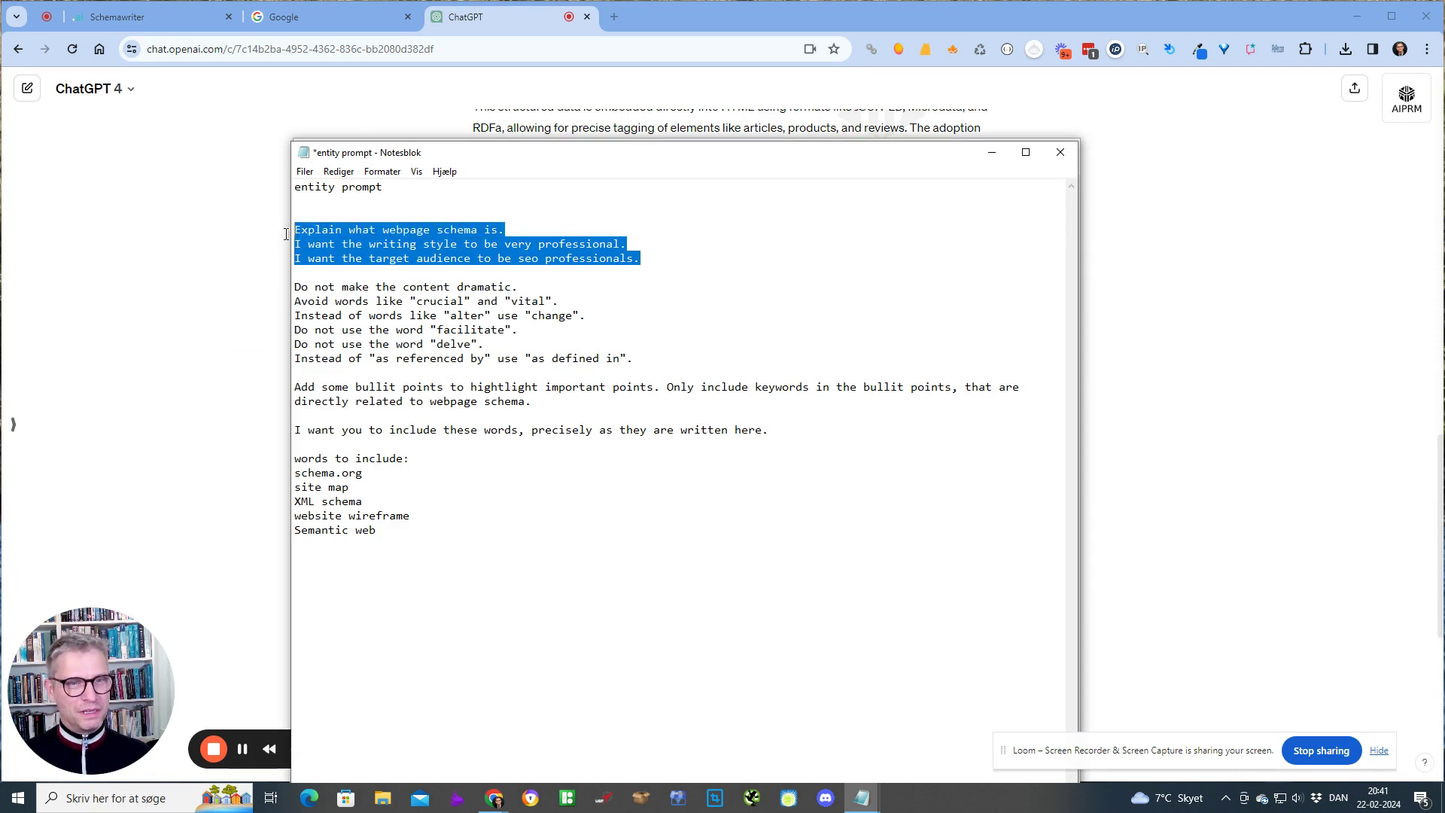
right_click(352, 230)
left_click(413, 283)
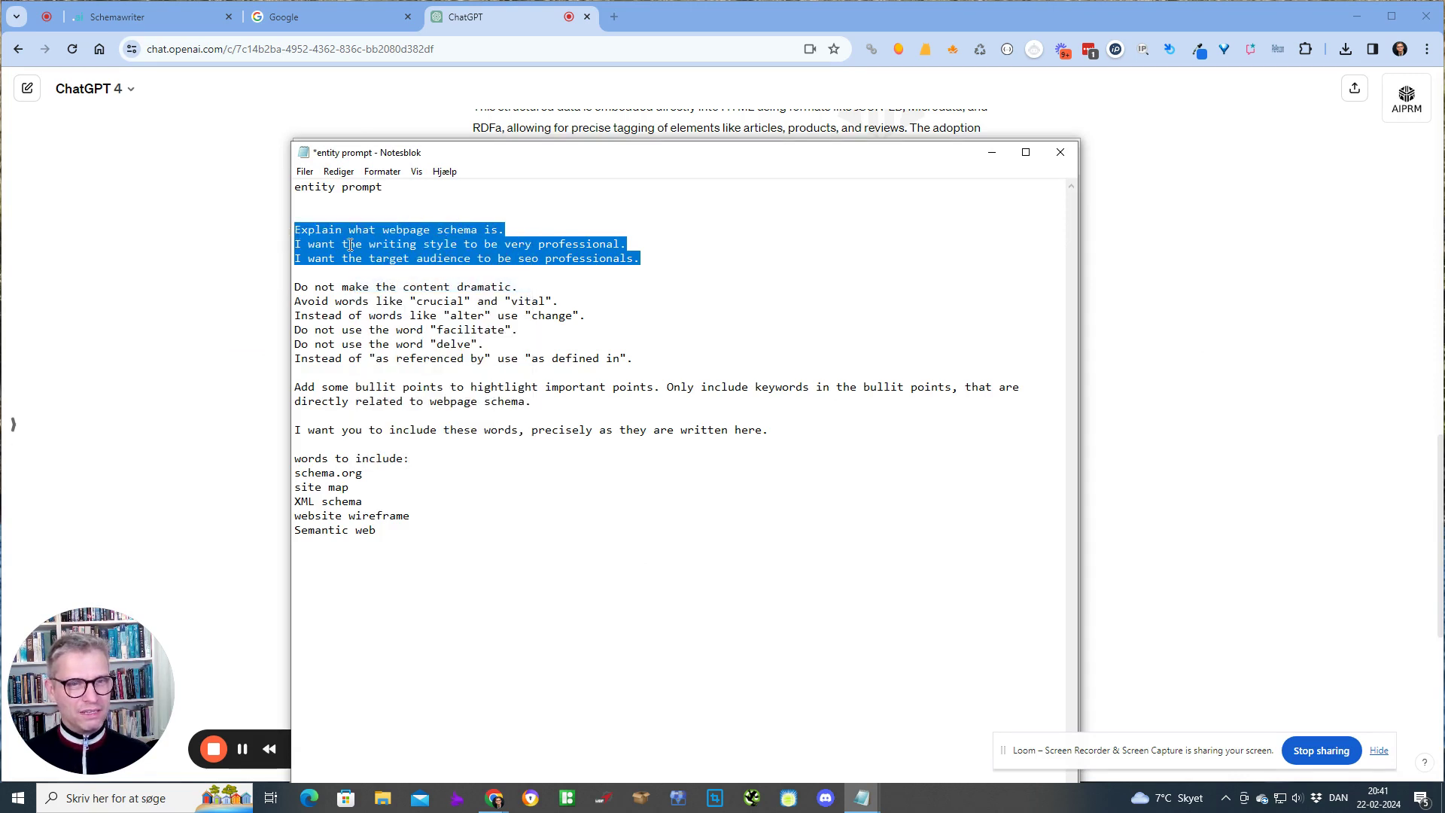
key("alt+Tab")
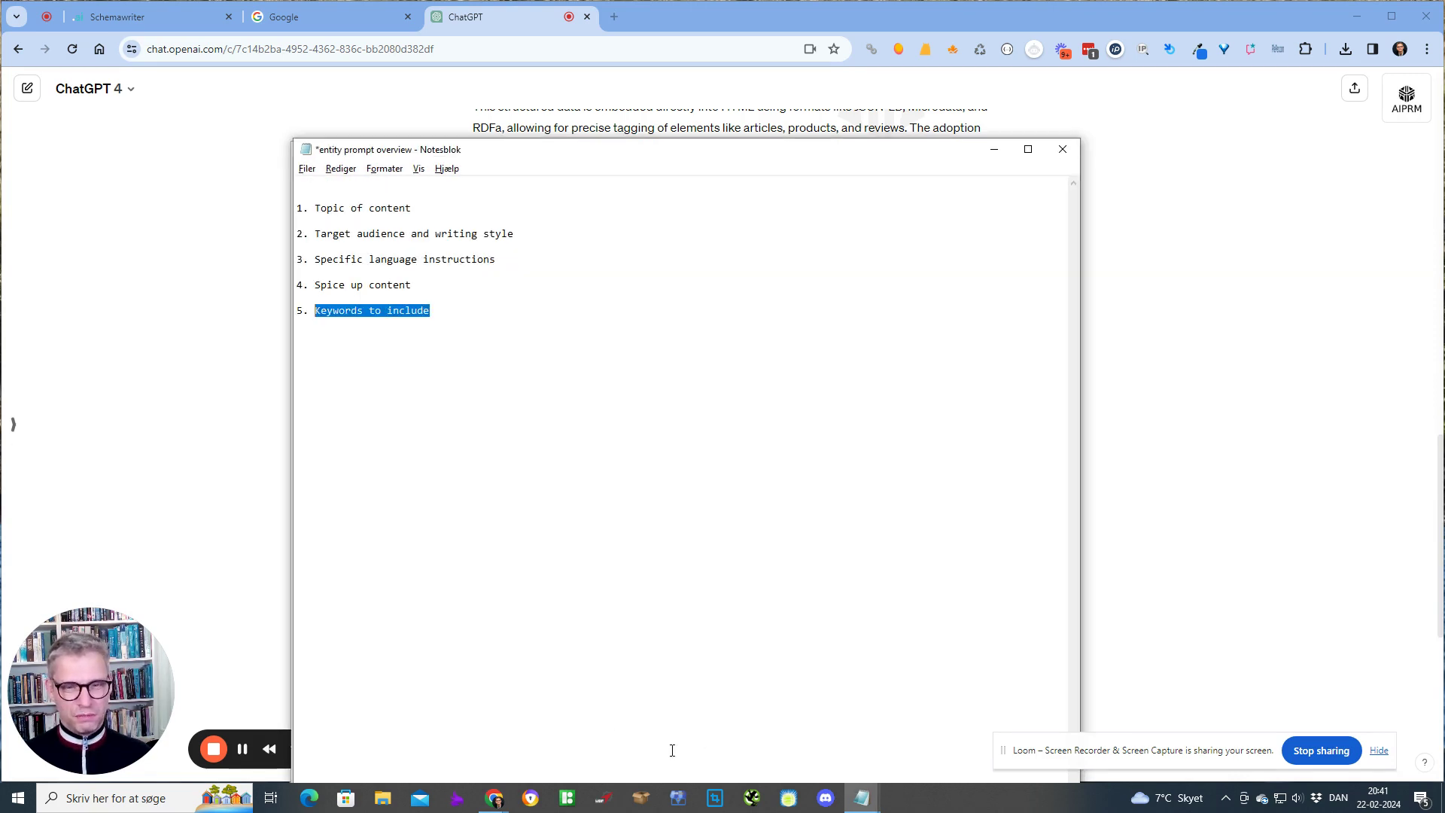
key("alt+Tab")
key("alt+Tab")
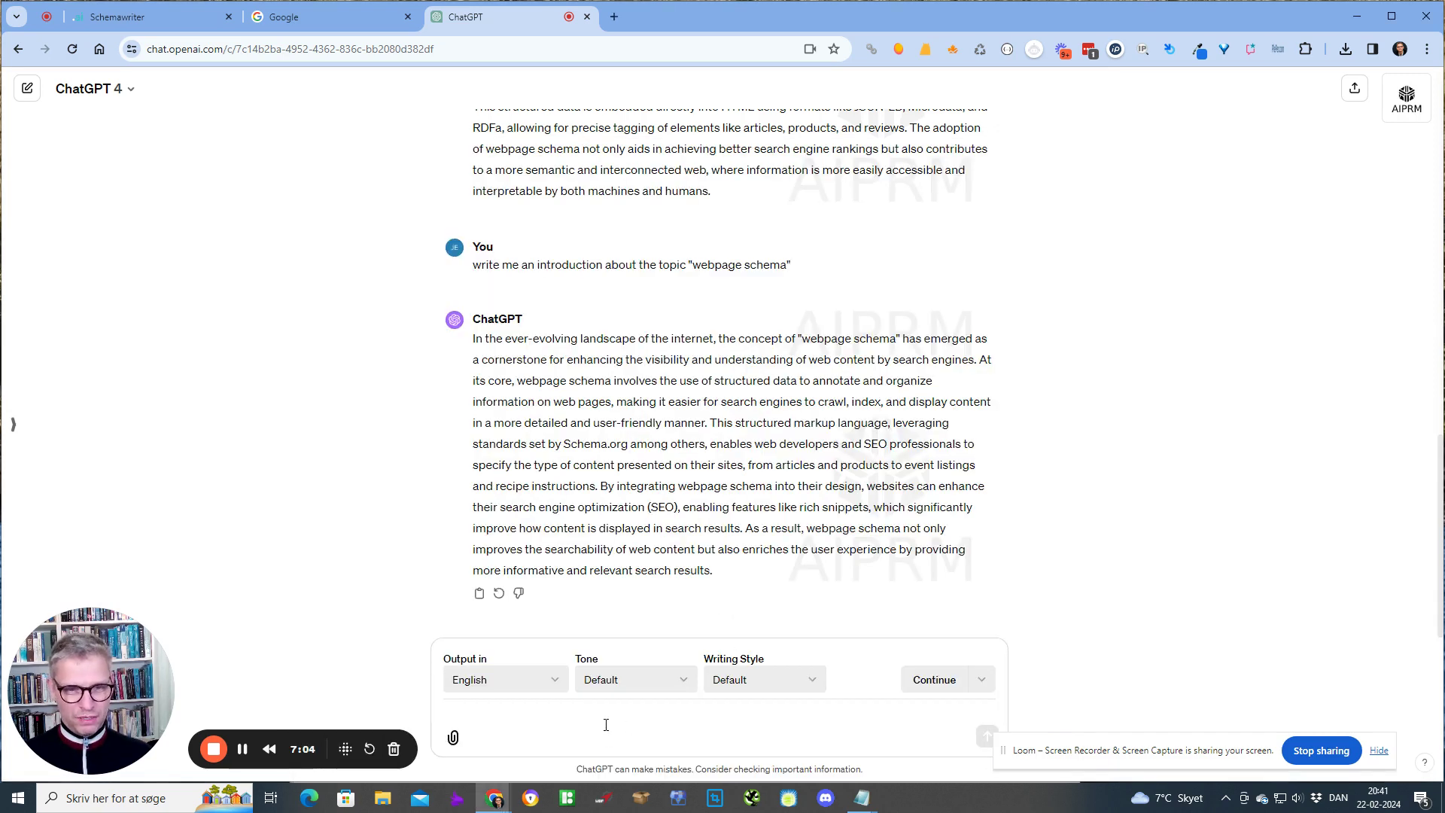
key("ctrl+v")
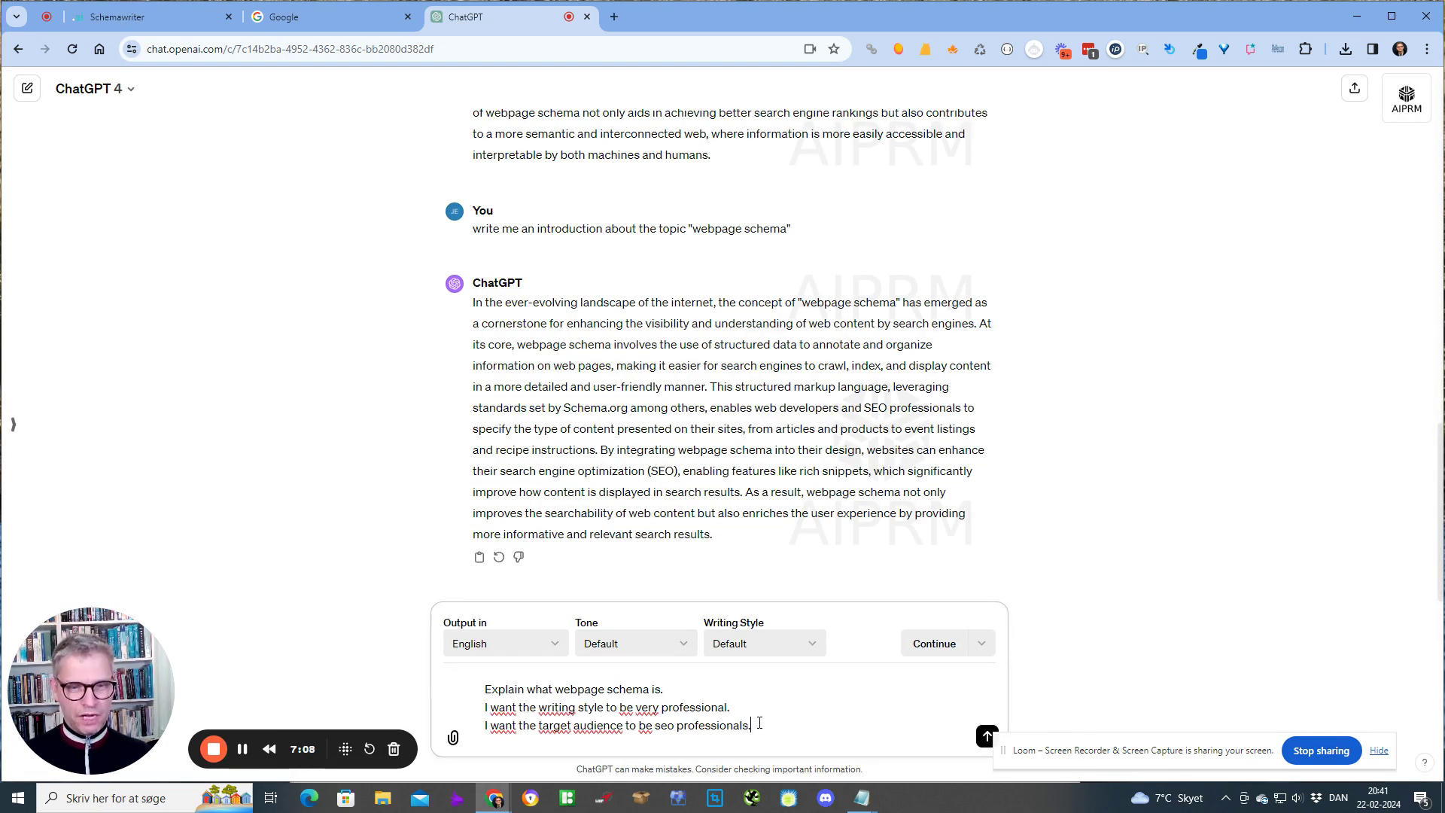
key("Return")
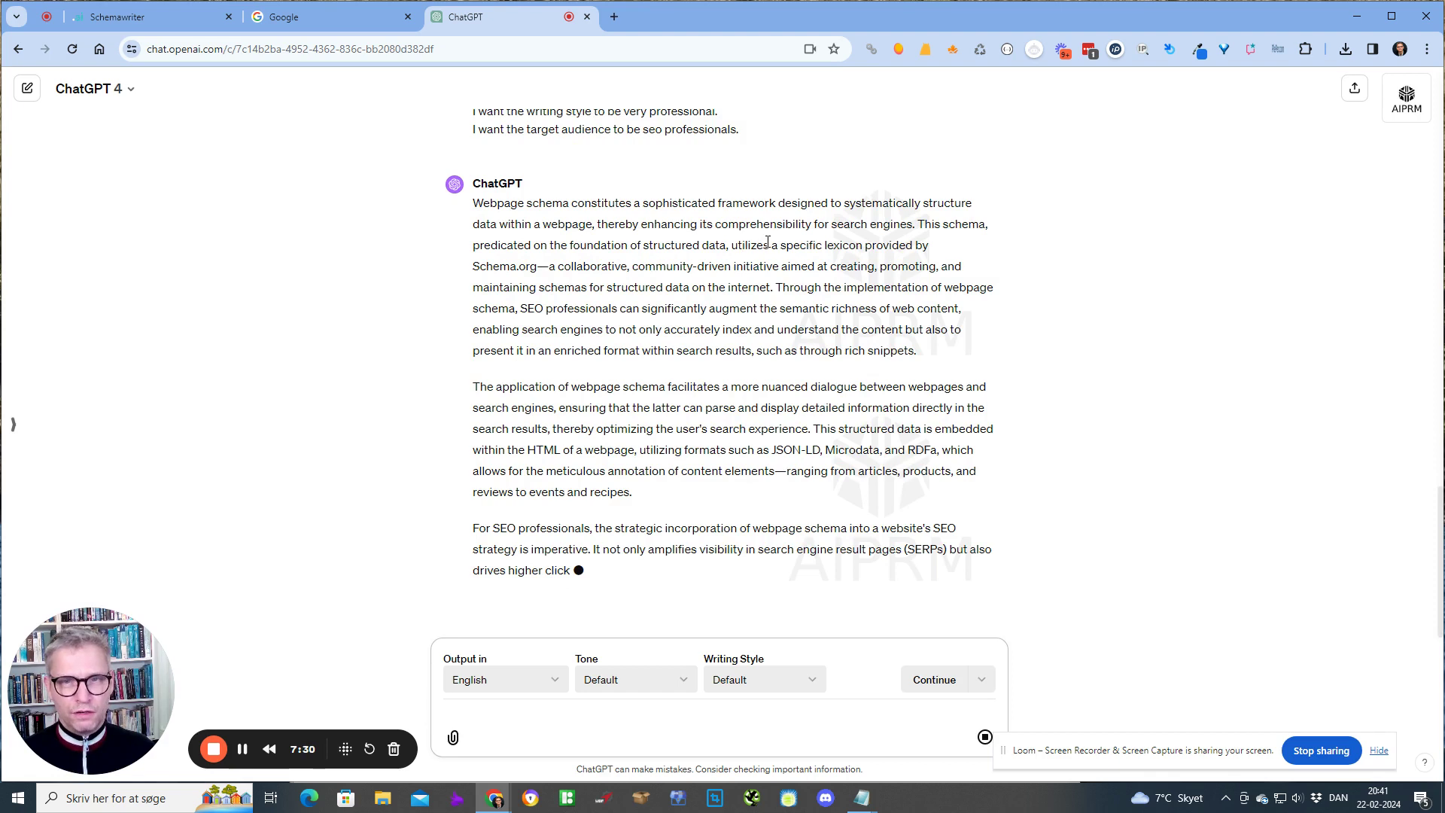
Read through the finished three-paragraph webpage schema explanation written for SEO professionals
left_click_drag(769, 246, 753, 246)
left_click(783, 280)
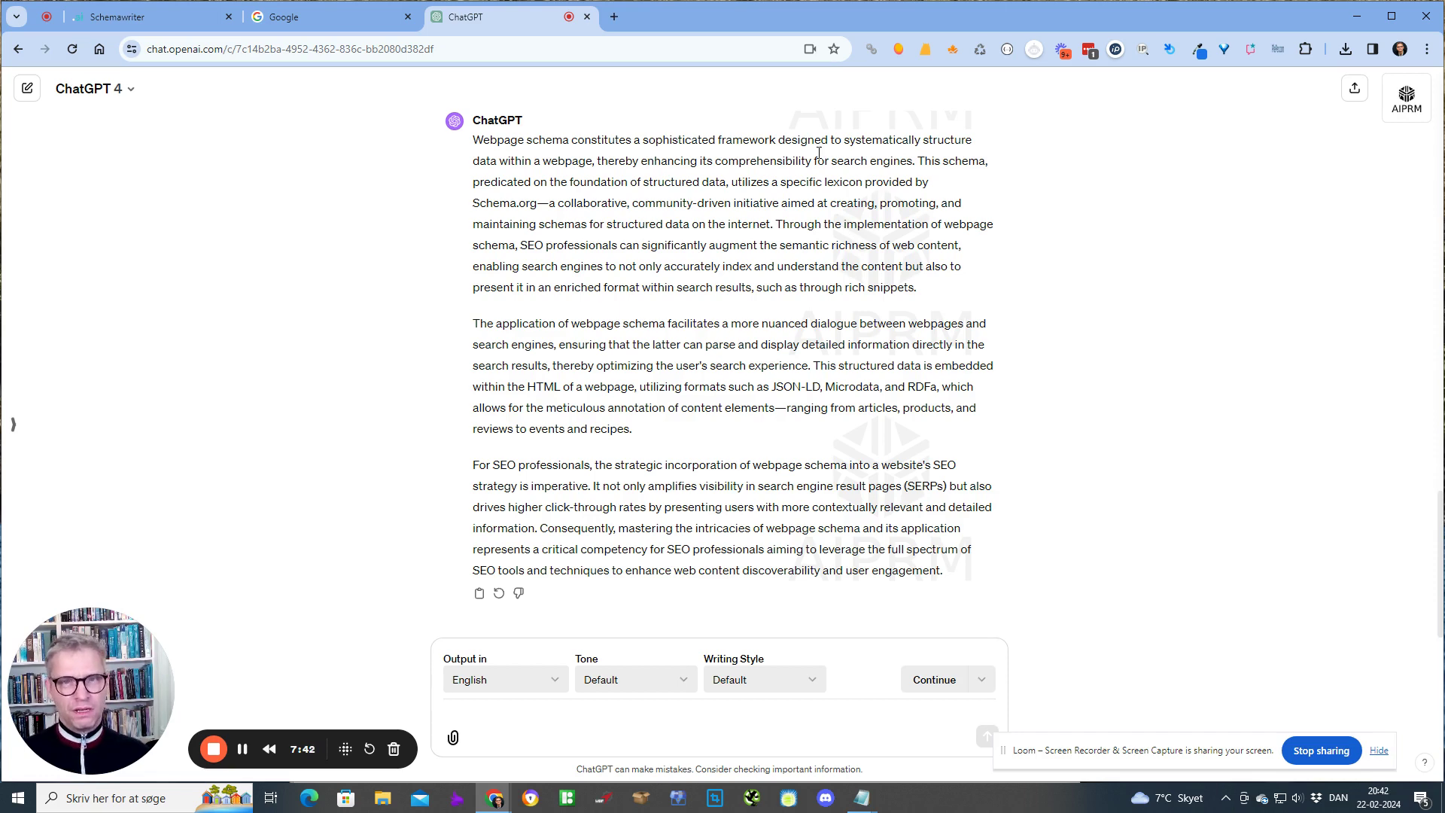
scroll(713, 258, "up", 1)
scroll(756, 255, "down", 1)
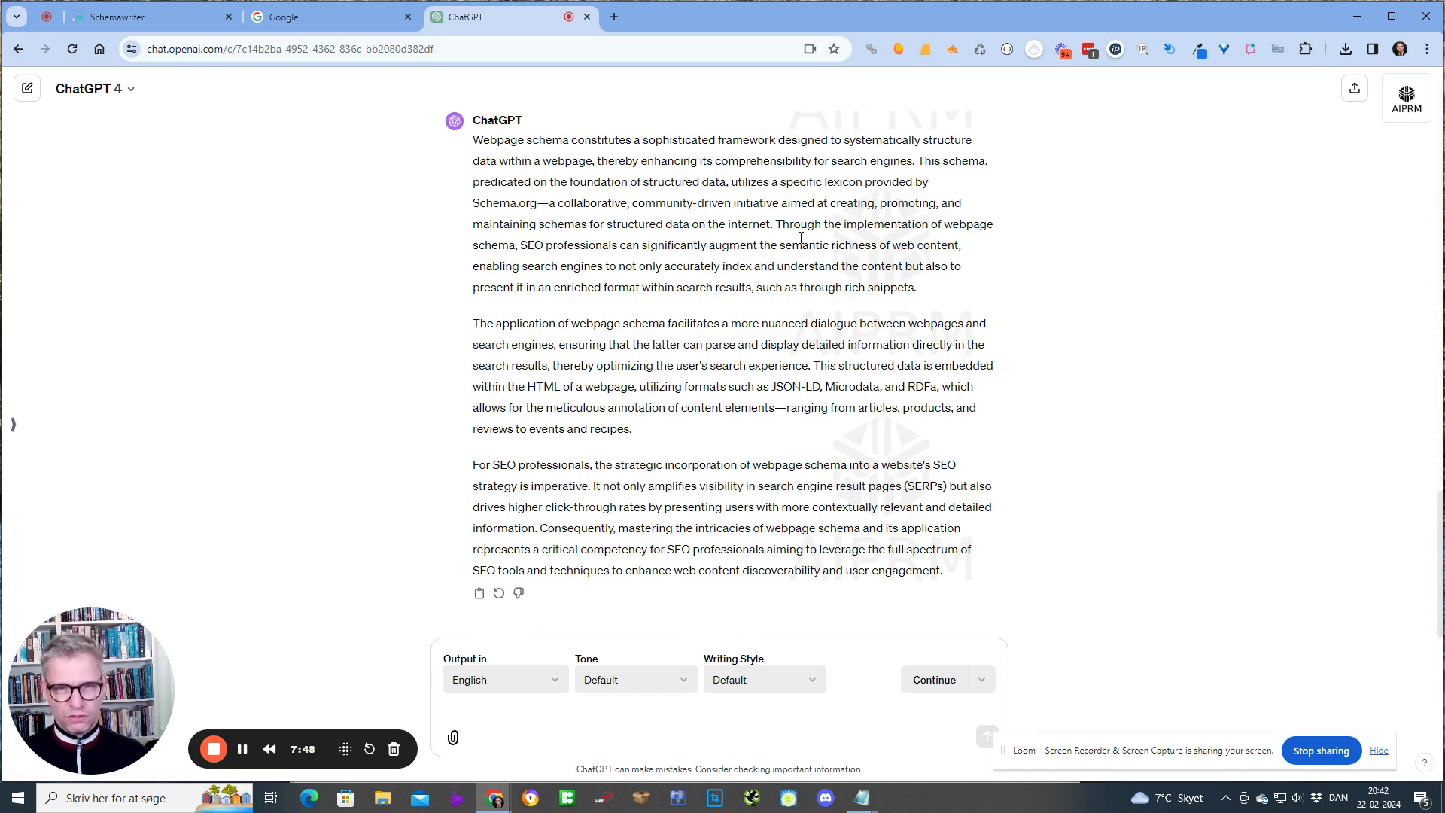
key("alt+Tab")
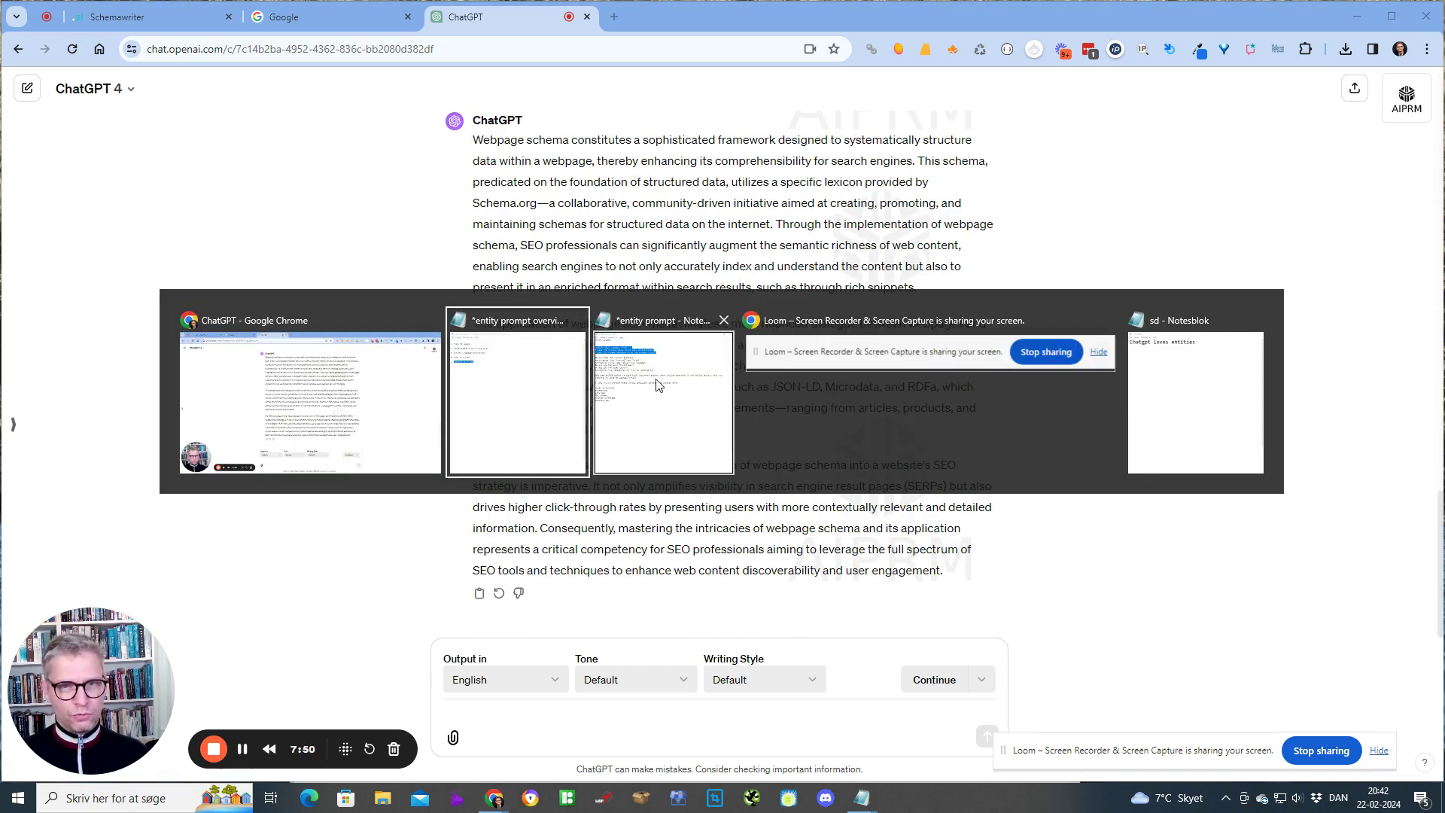
Review the prompt overview notes and the entity prompt's specific language instructions
left_click(532, 384)
left_click(447, 226)
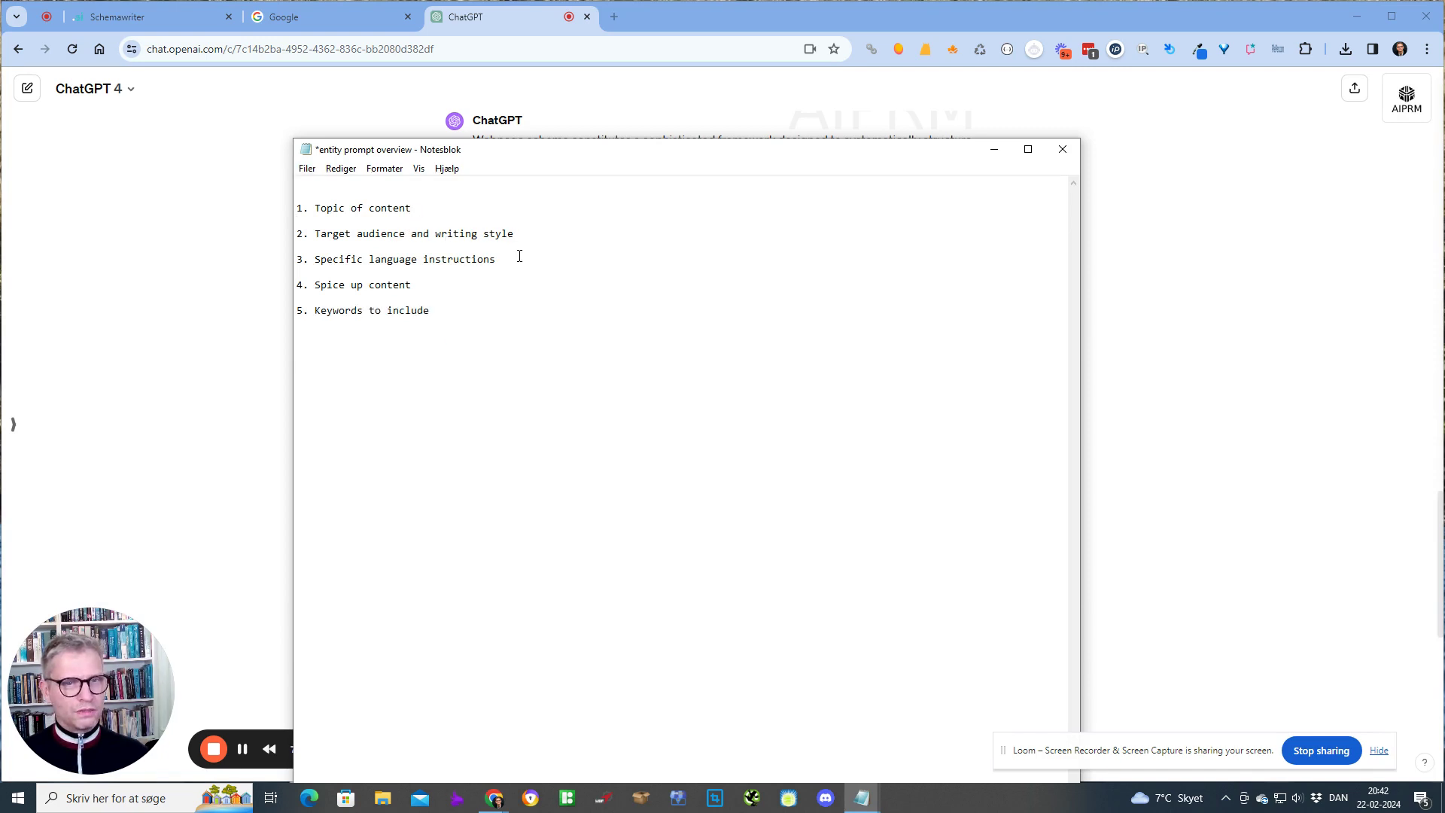
left_click_drag(519, 259, 299, 261)
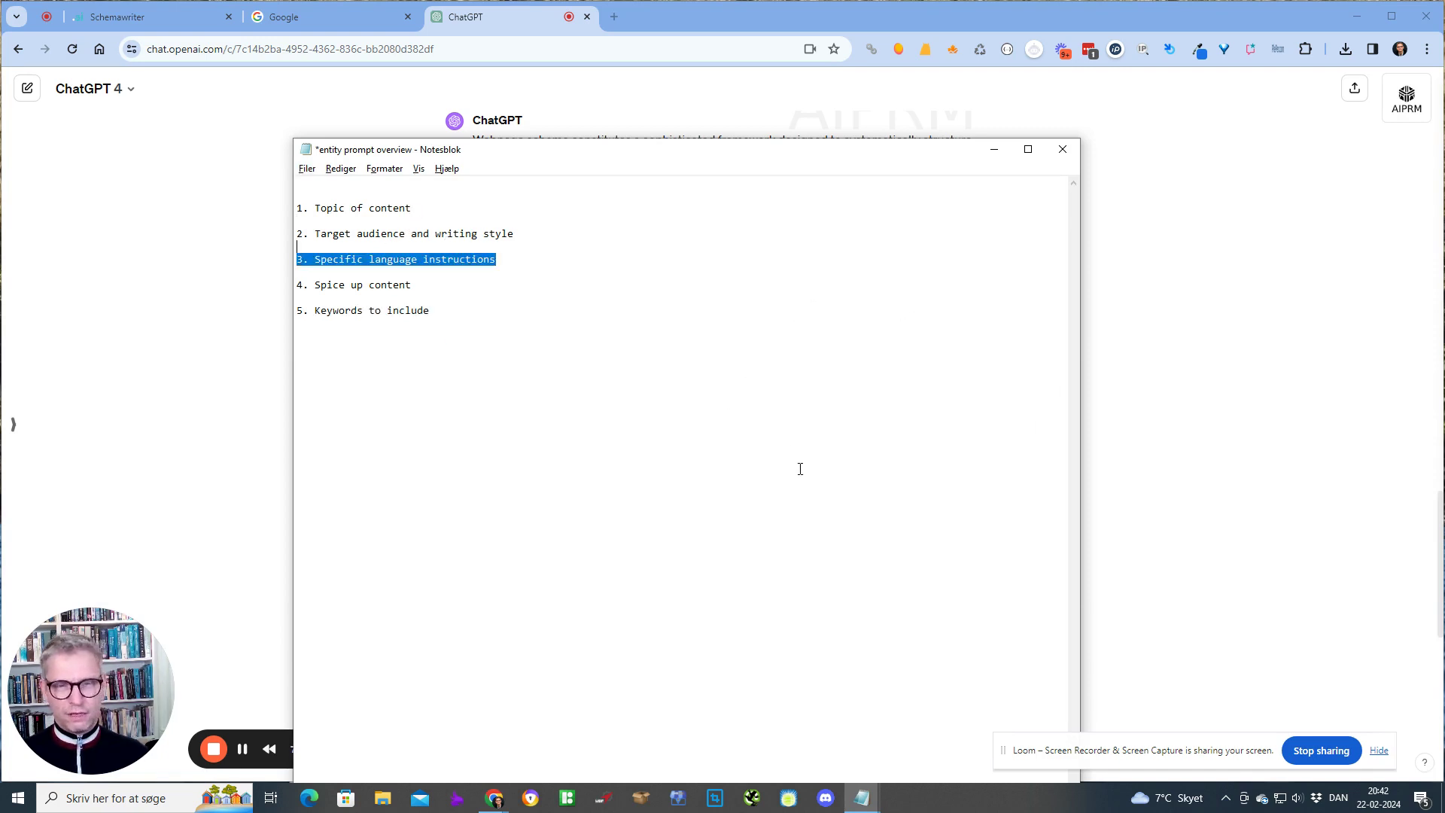
key("alt+Tab")
left_click(653, 407)
left_click(311, 296)
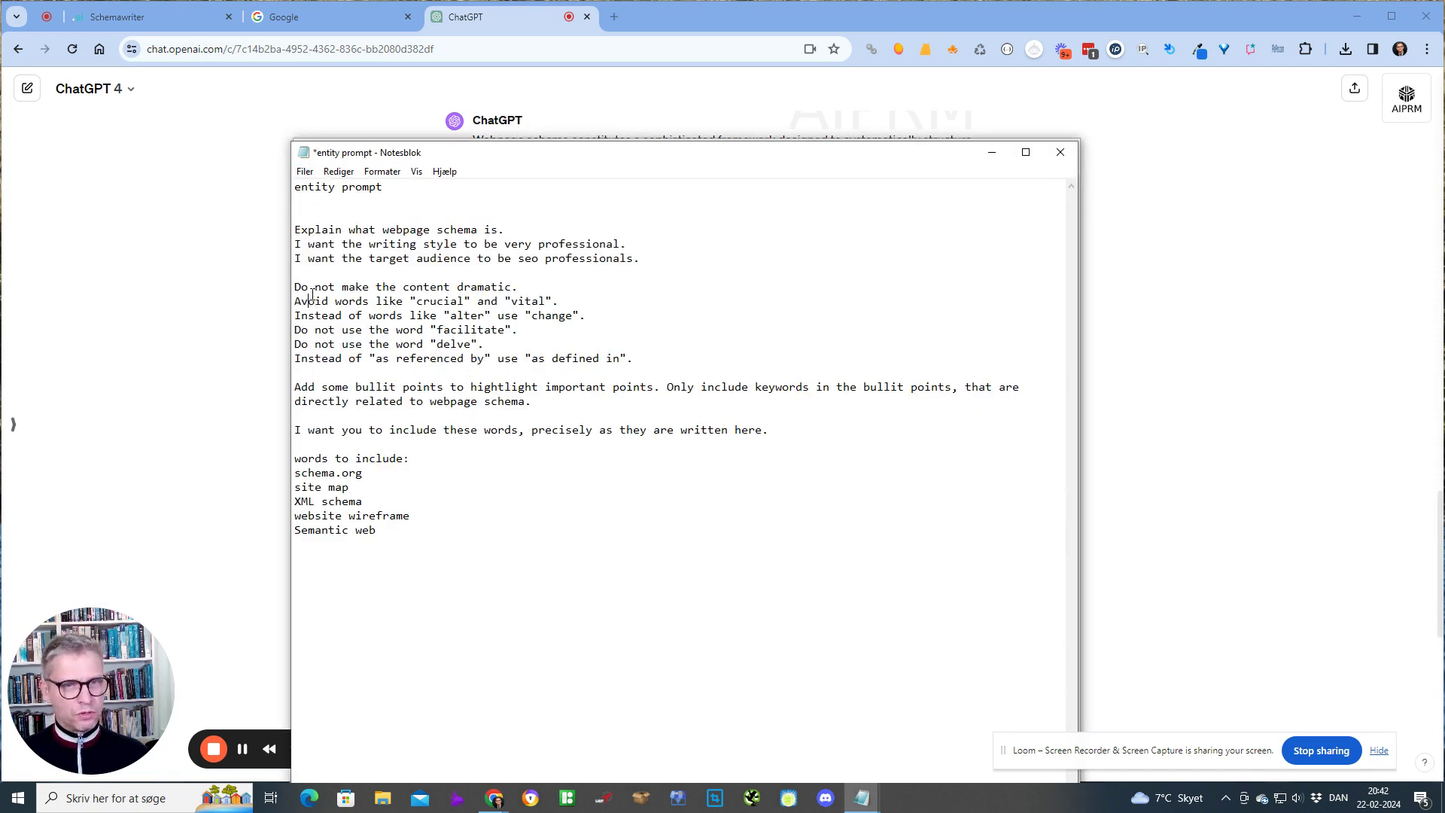
mouse_move(296, 287)
left_mouse_down()
mouse_move(522, 284)
mouse_move(375, 316)
mouse_move(294, 302)
left_mouse_up()
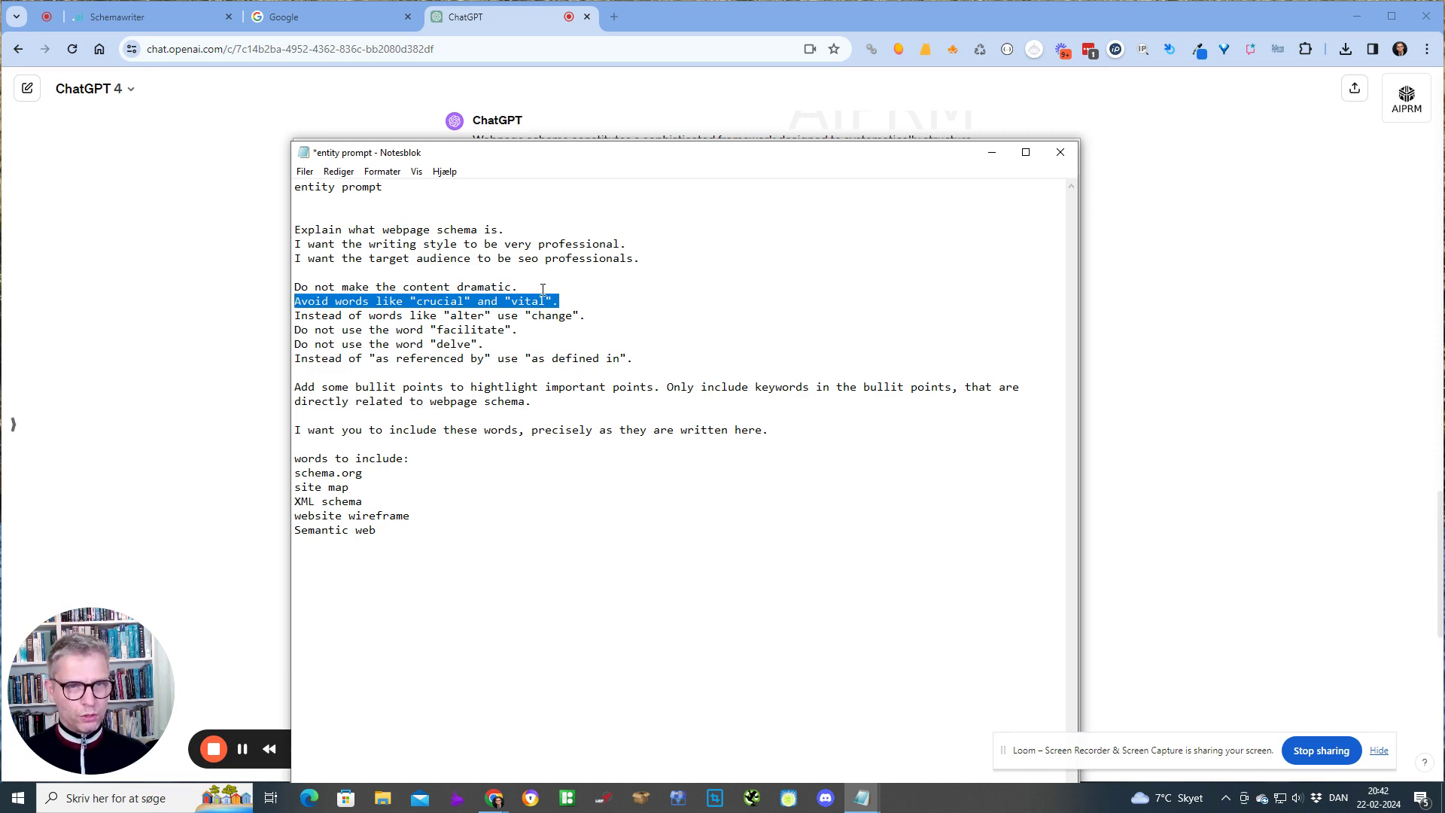
Extend the avoid-words line so it ends with 'vital' and "utilize"
left_click(594, 300)
key("BackSpace")
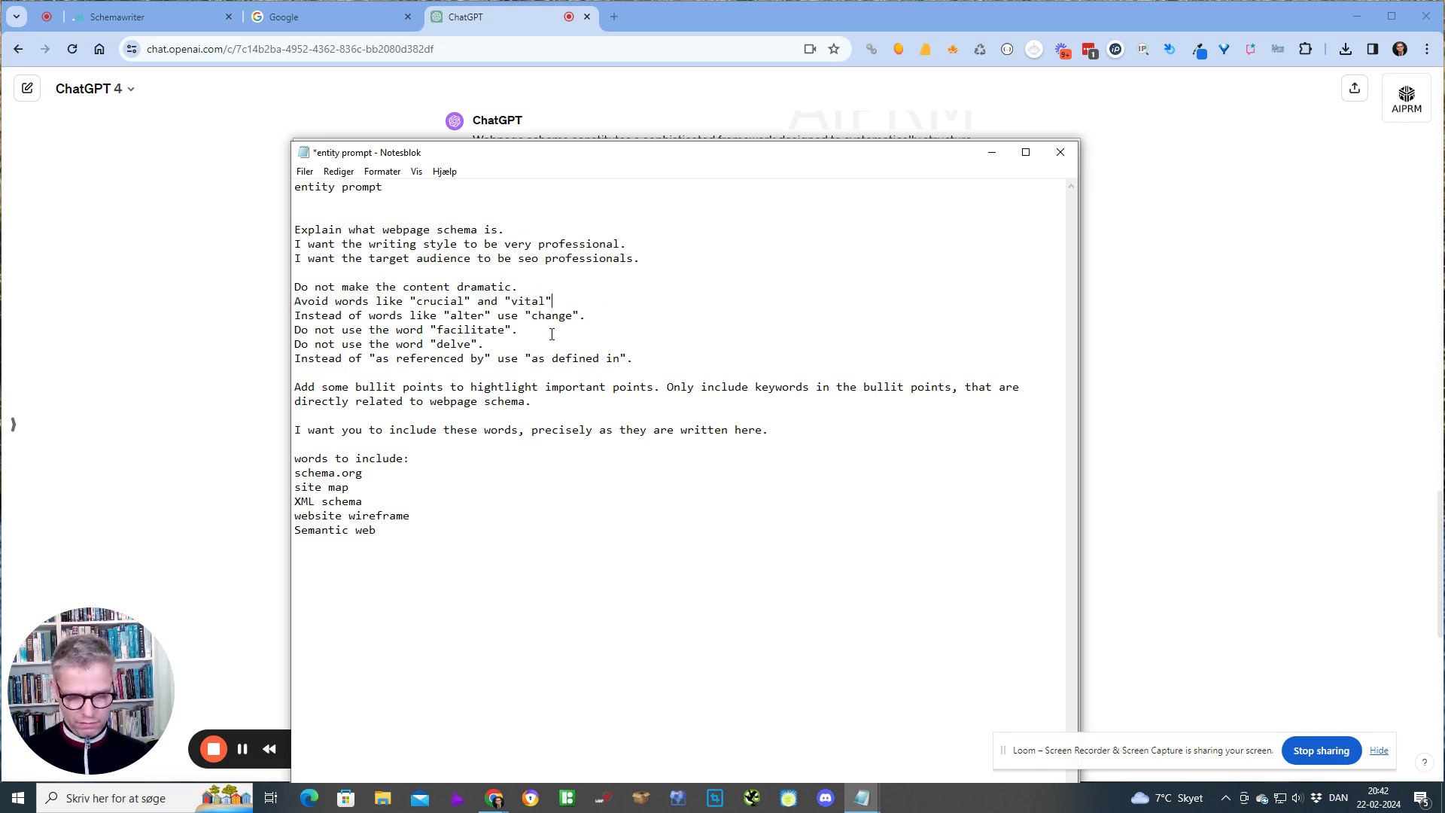
type("and \"\"")
key("Left")
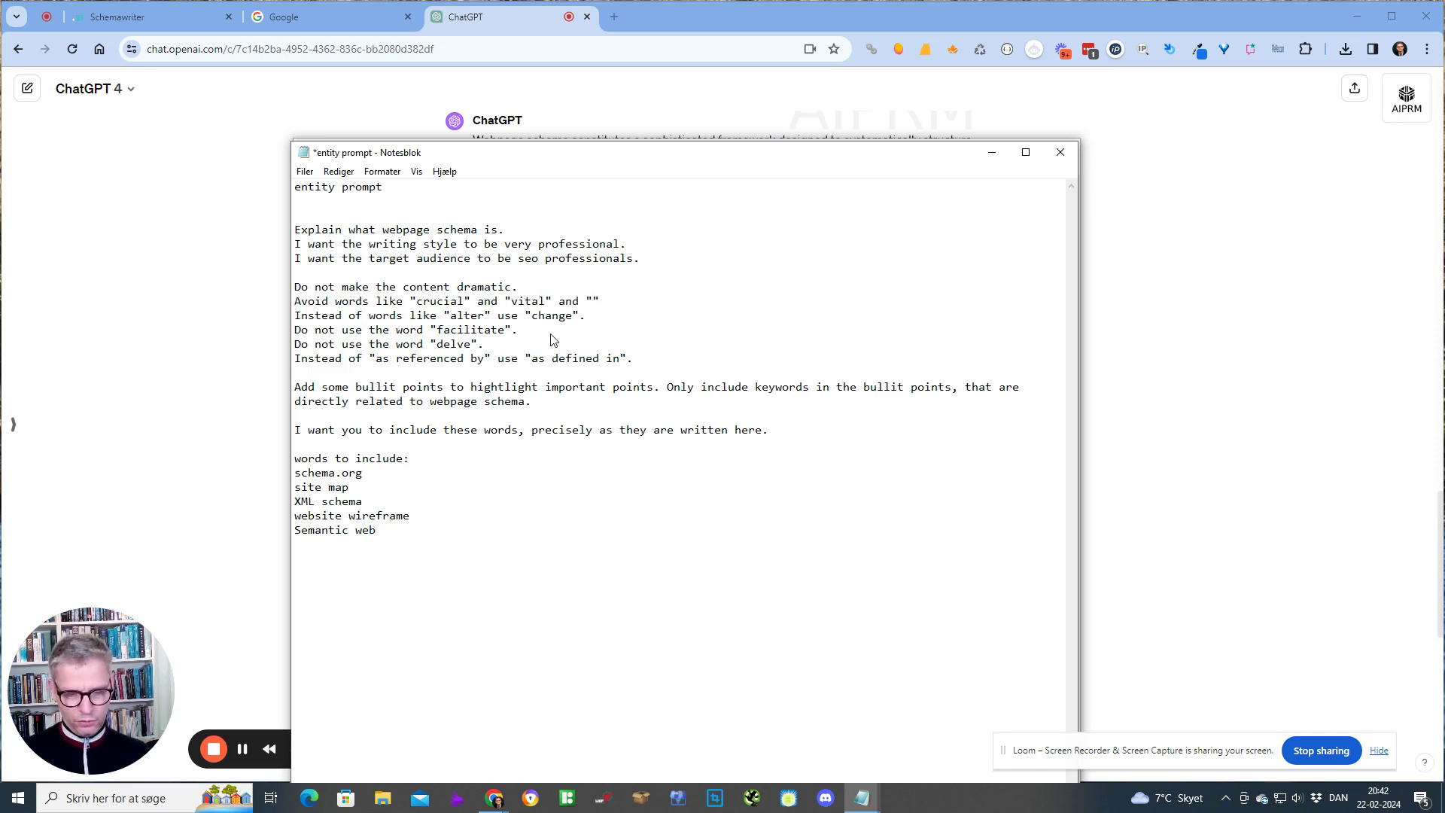
type("utilize\"")
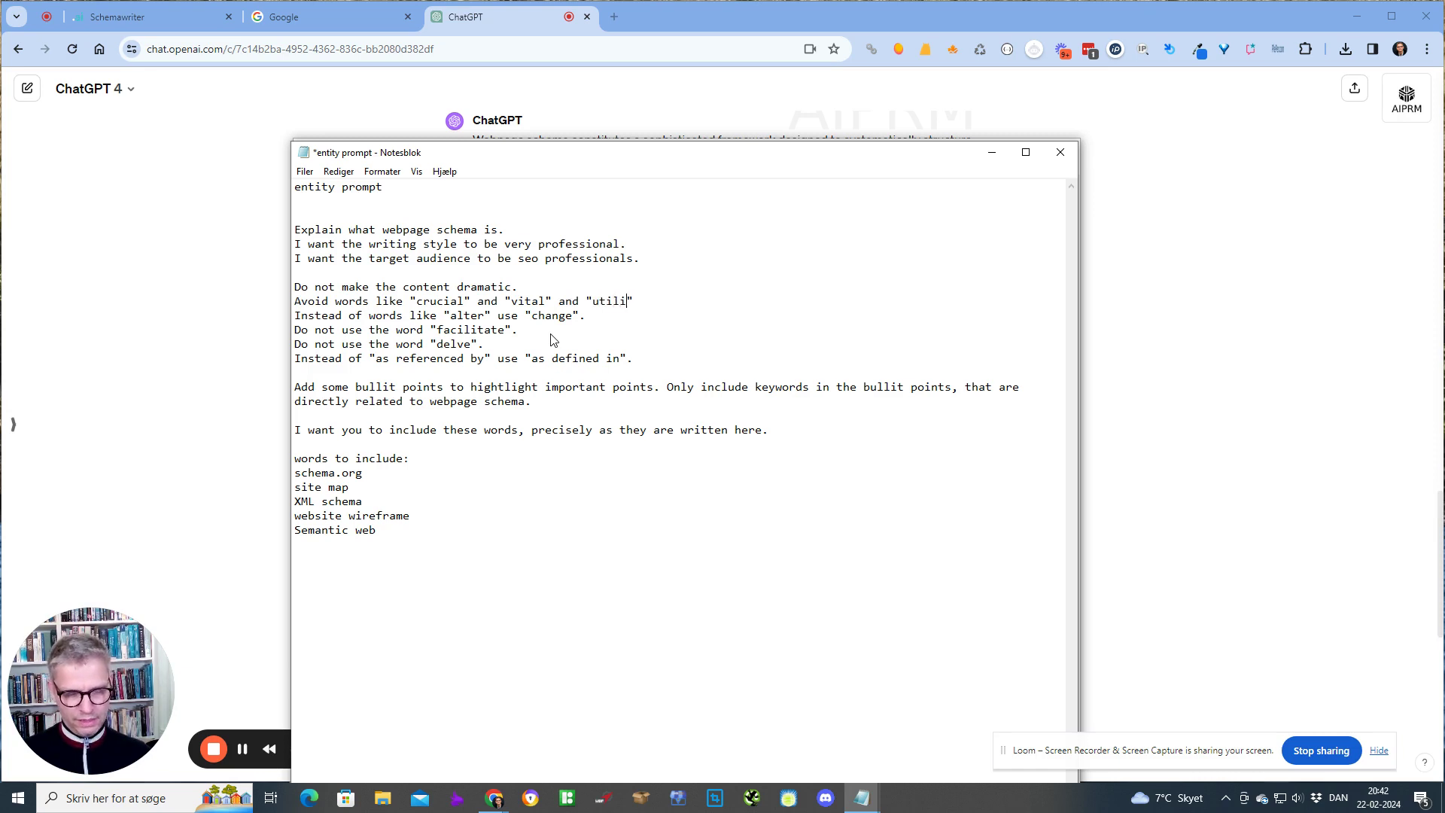
type(".")
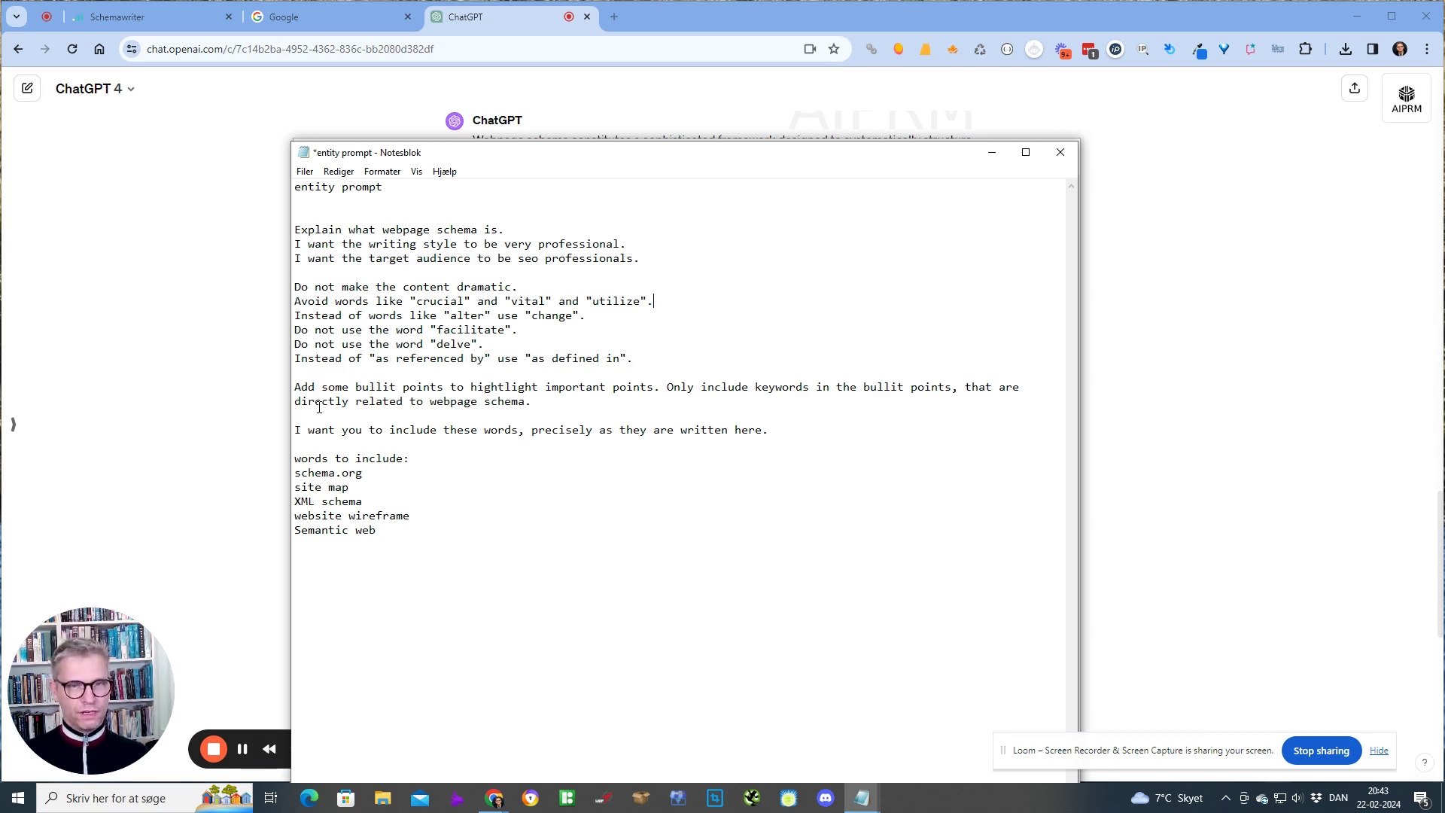
Select the prompt from Explain through the 'as defined in' instruction
left_click_drag(375, 359, 484, 358)
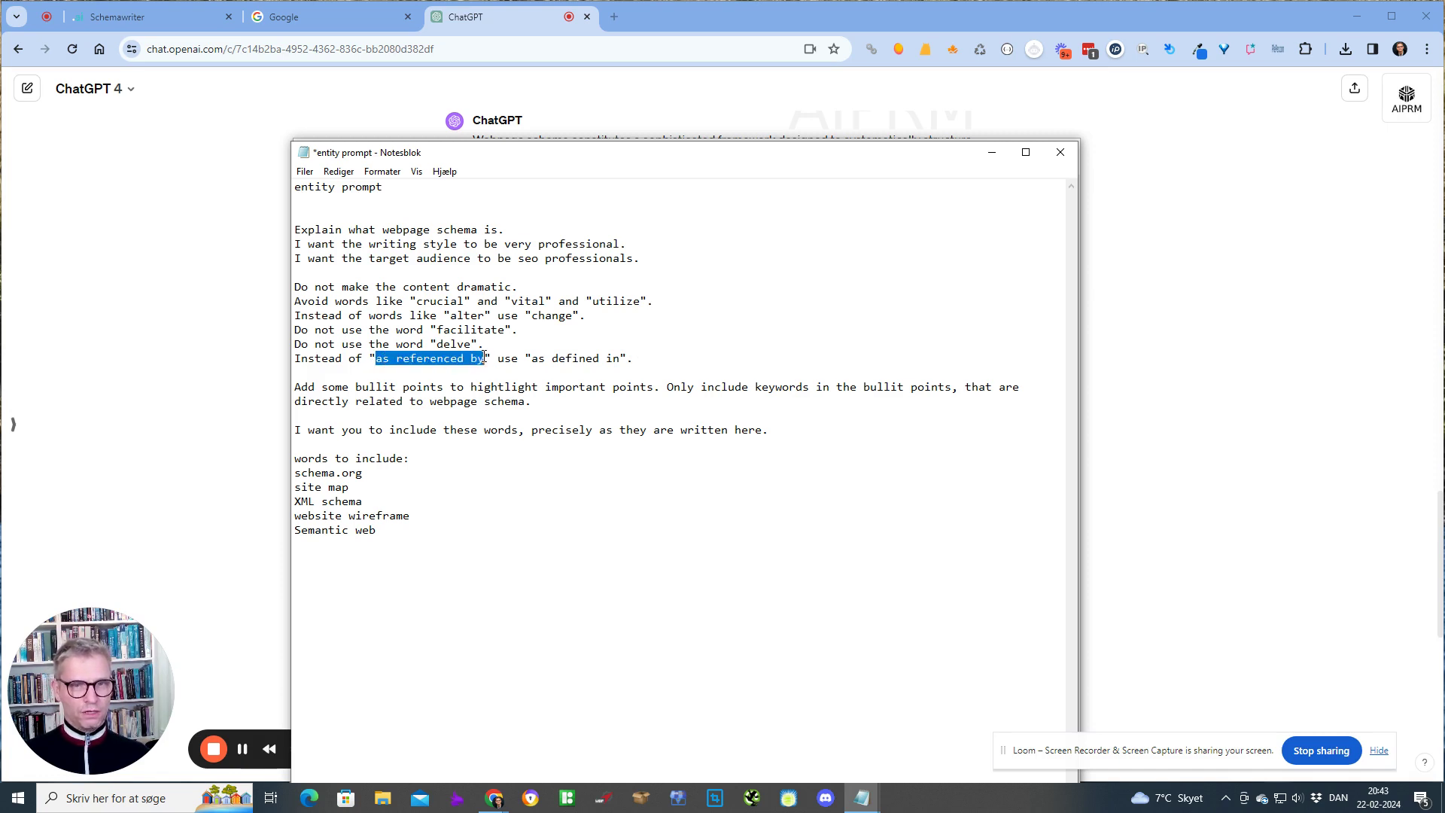
left_click(499, 357)
left_click_drag(646, 355, 290, 229)
key("ctrl+c")
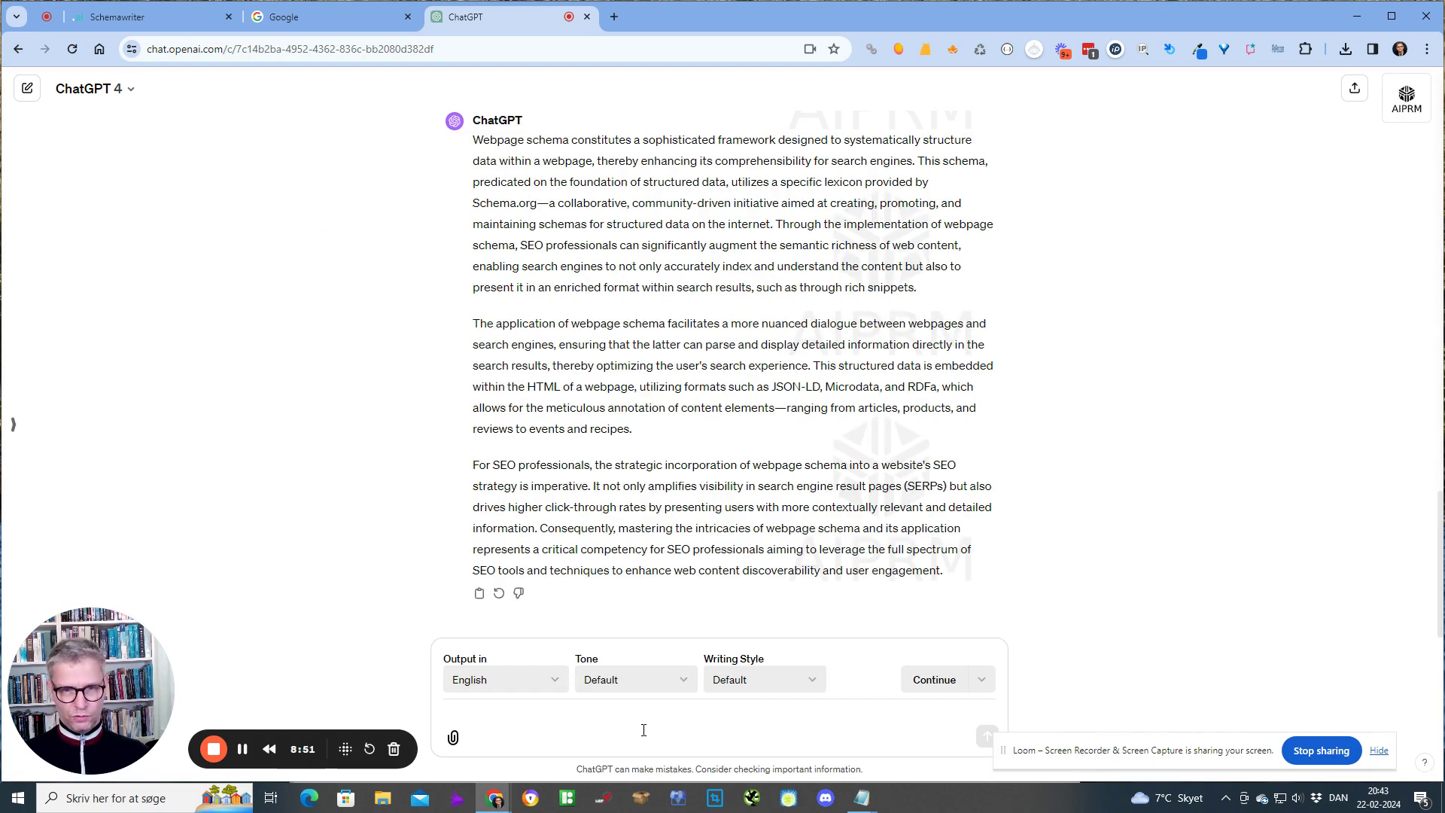
Paste and send the prompt without its bullet-point and keyword parts
left_click(643, 730)
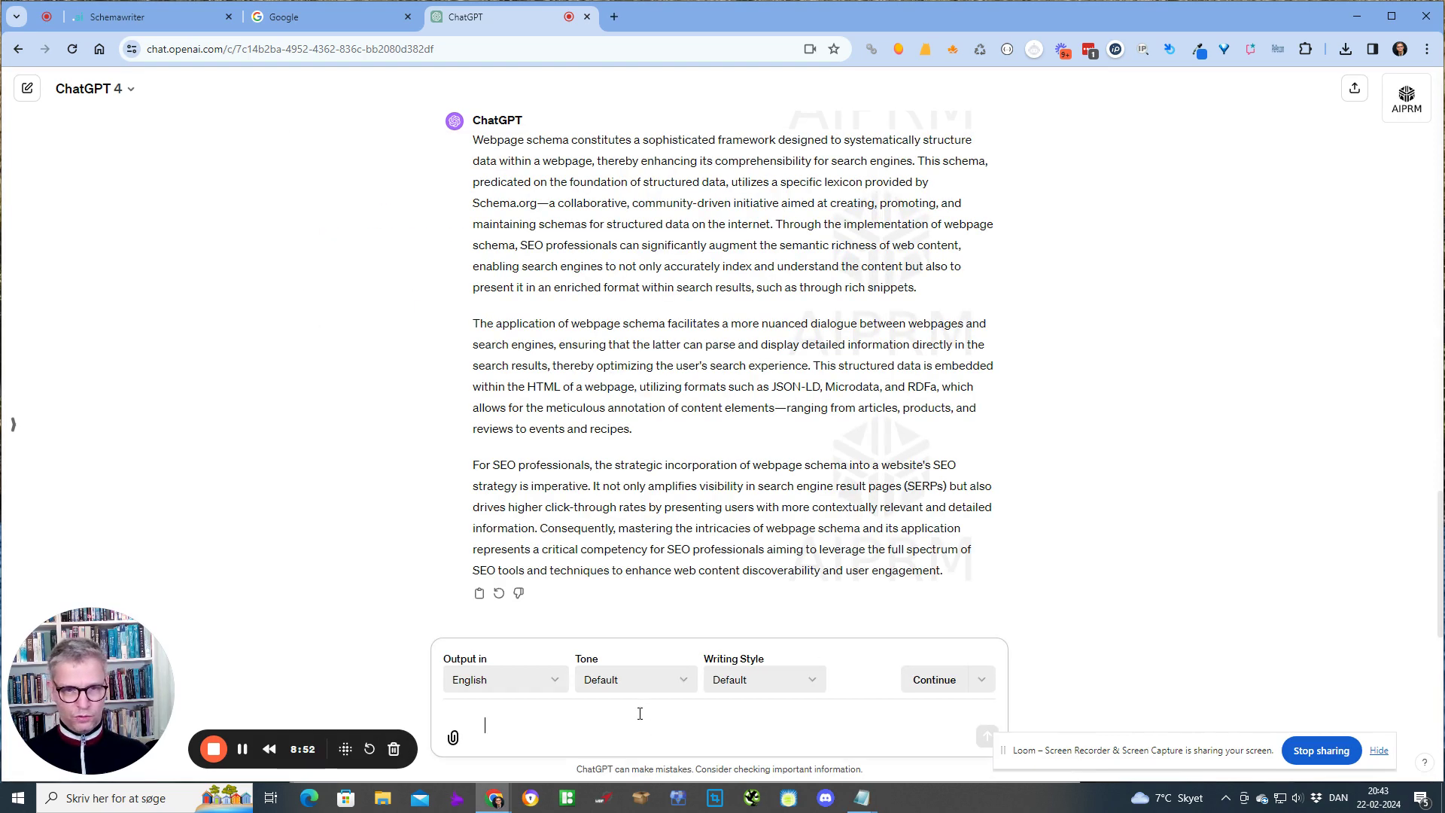
key("ctrl+v")
key("Return")
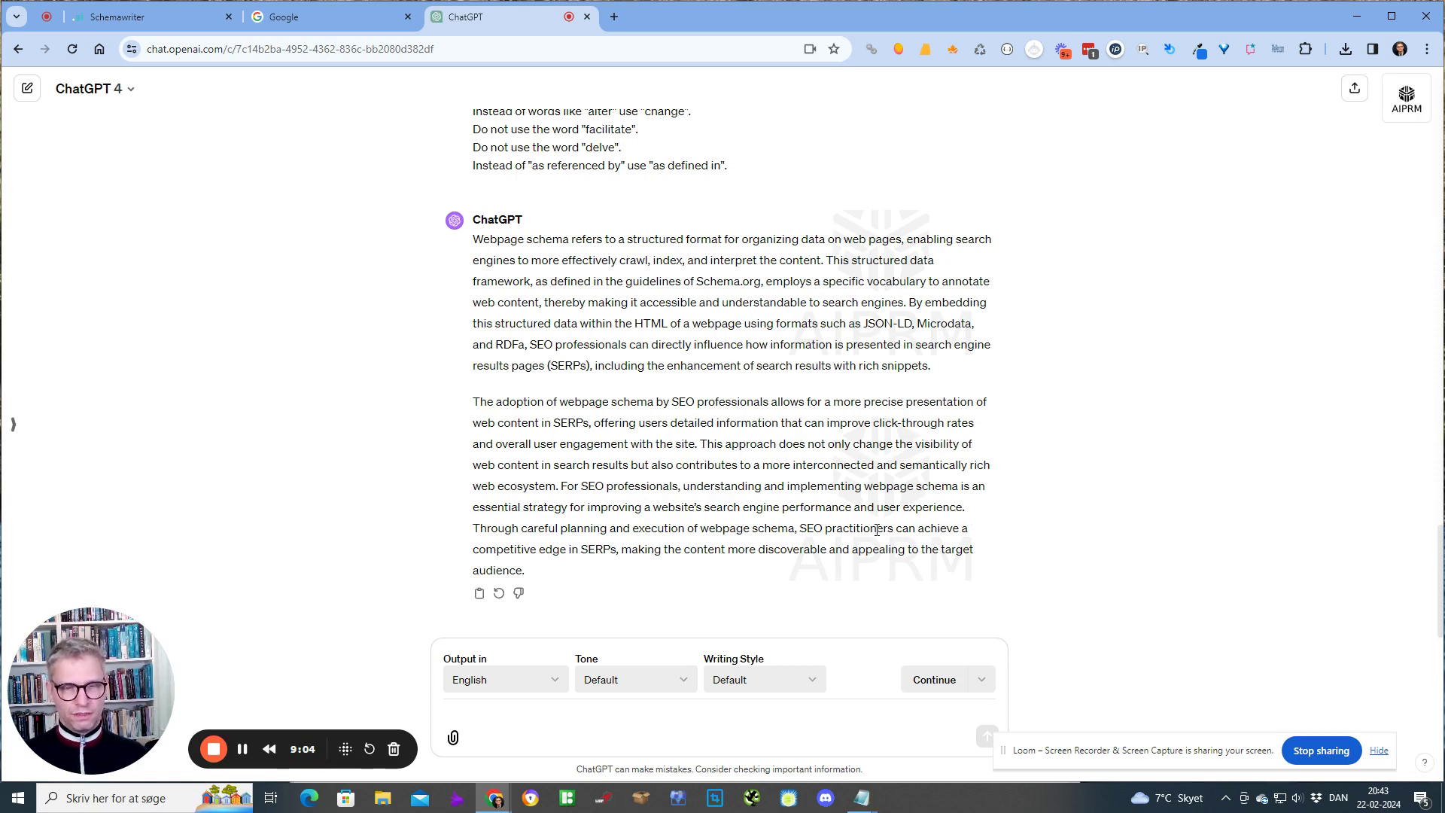
key("alt+Tab")
key("alt+Tab")
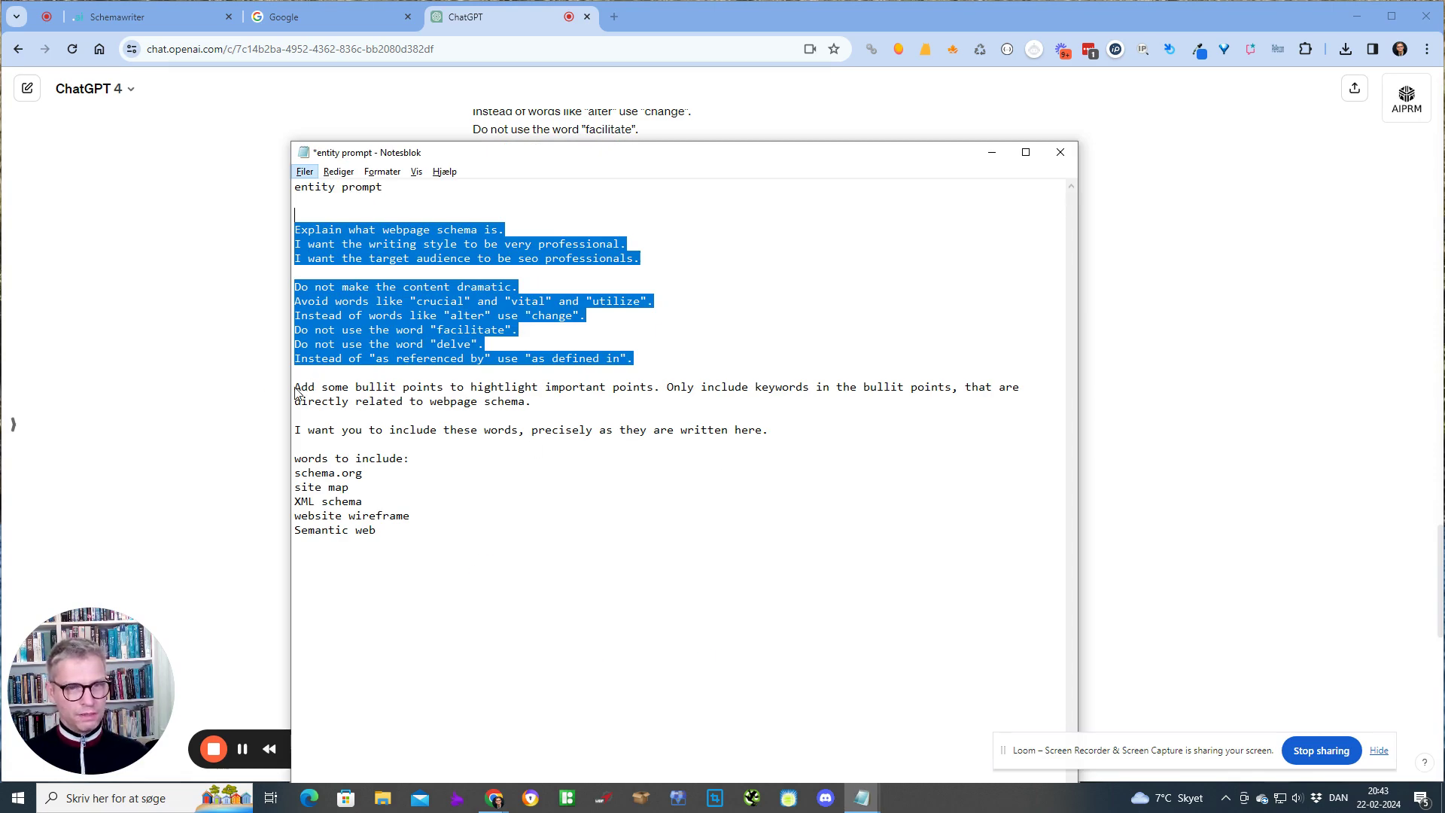
Correct 'hightlight' to 'highlight' in the bullet-point instruction
left_click_drag(295, 391, 490, 391)
triple_click(387, 433)
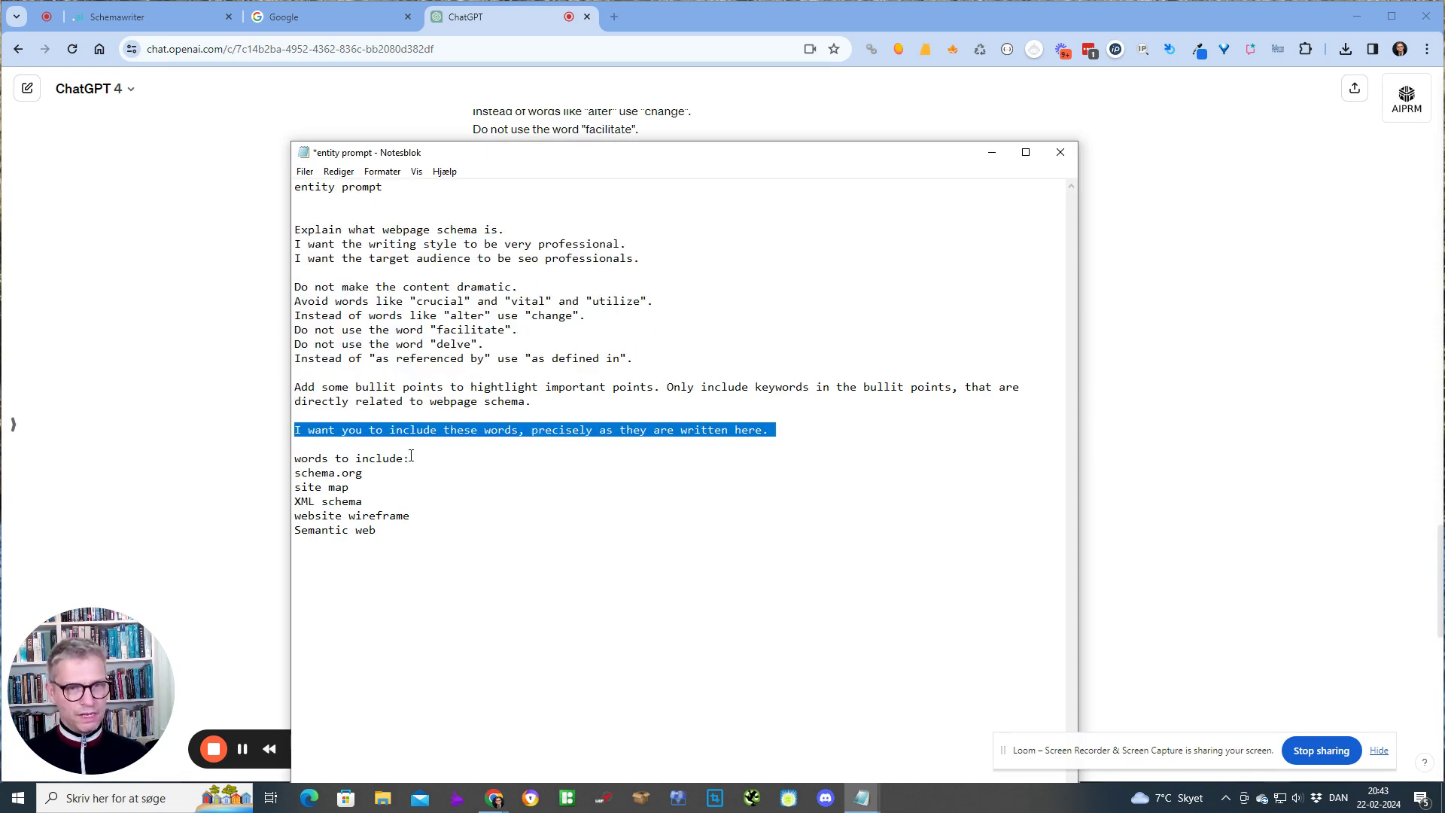
left_click_drag(411, 457, 377, 532)
left_click(296, 387)
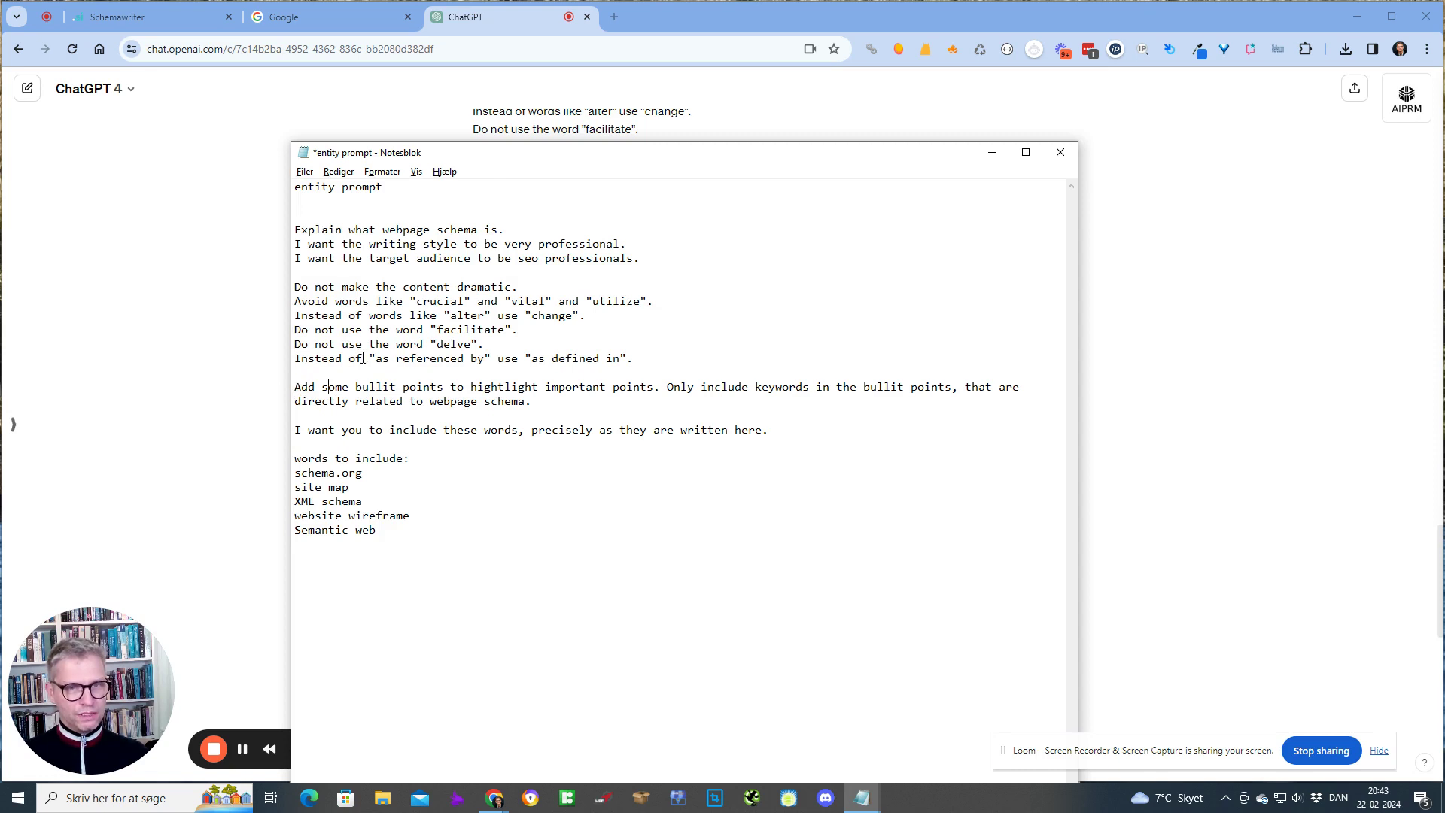
left_click_drag(294, 388, 304, 389)
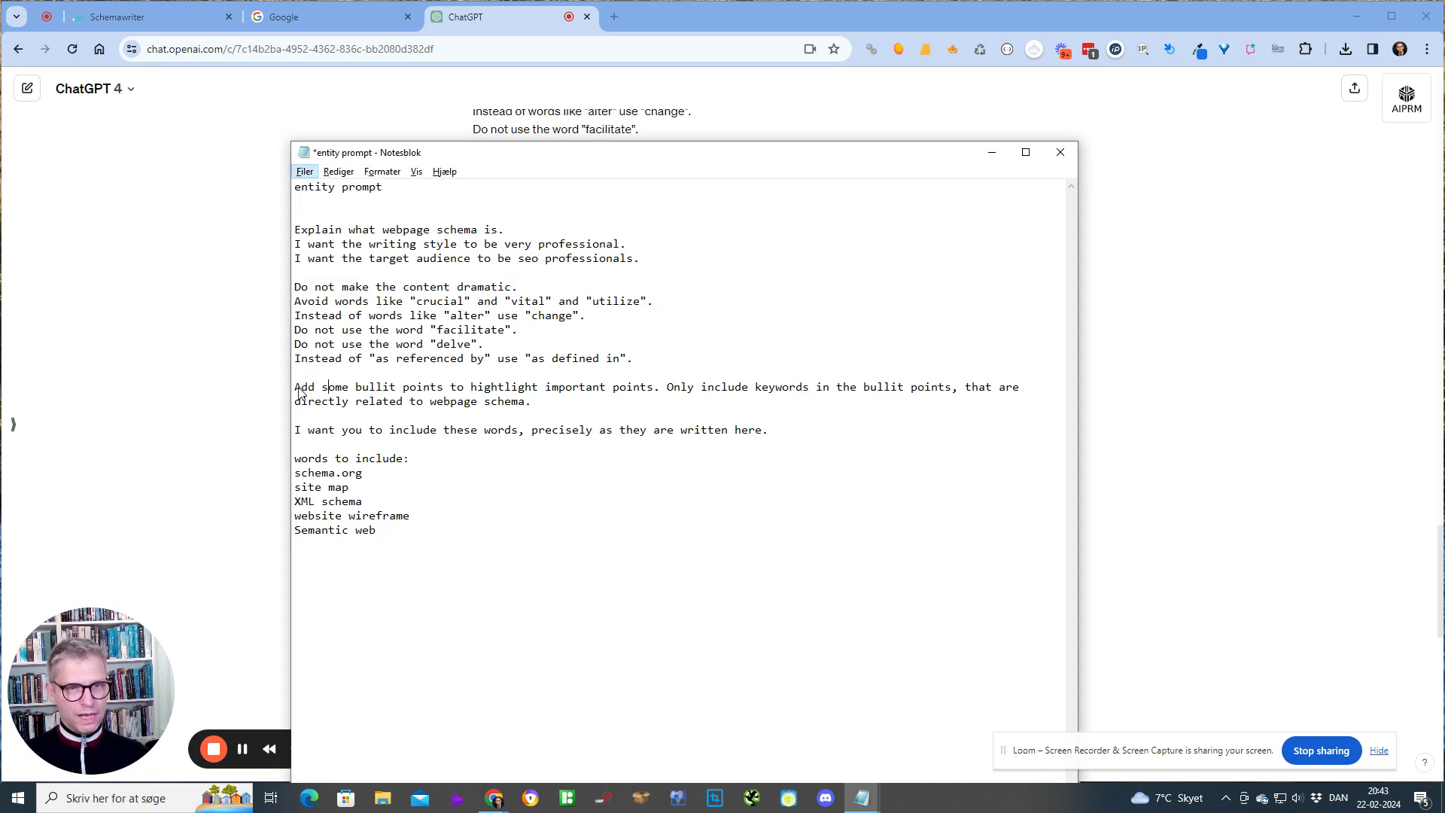
left_click_drag(389, 376, 519, 392)
left_click(499, 388)
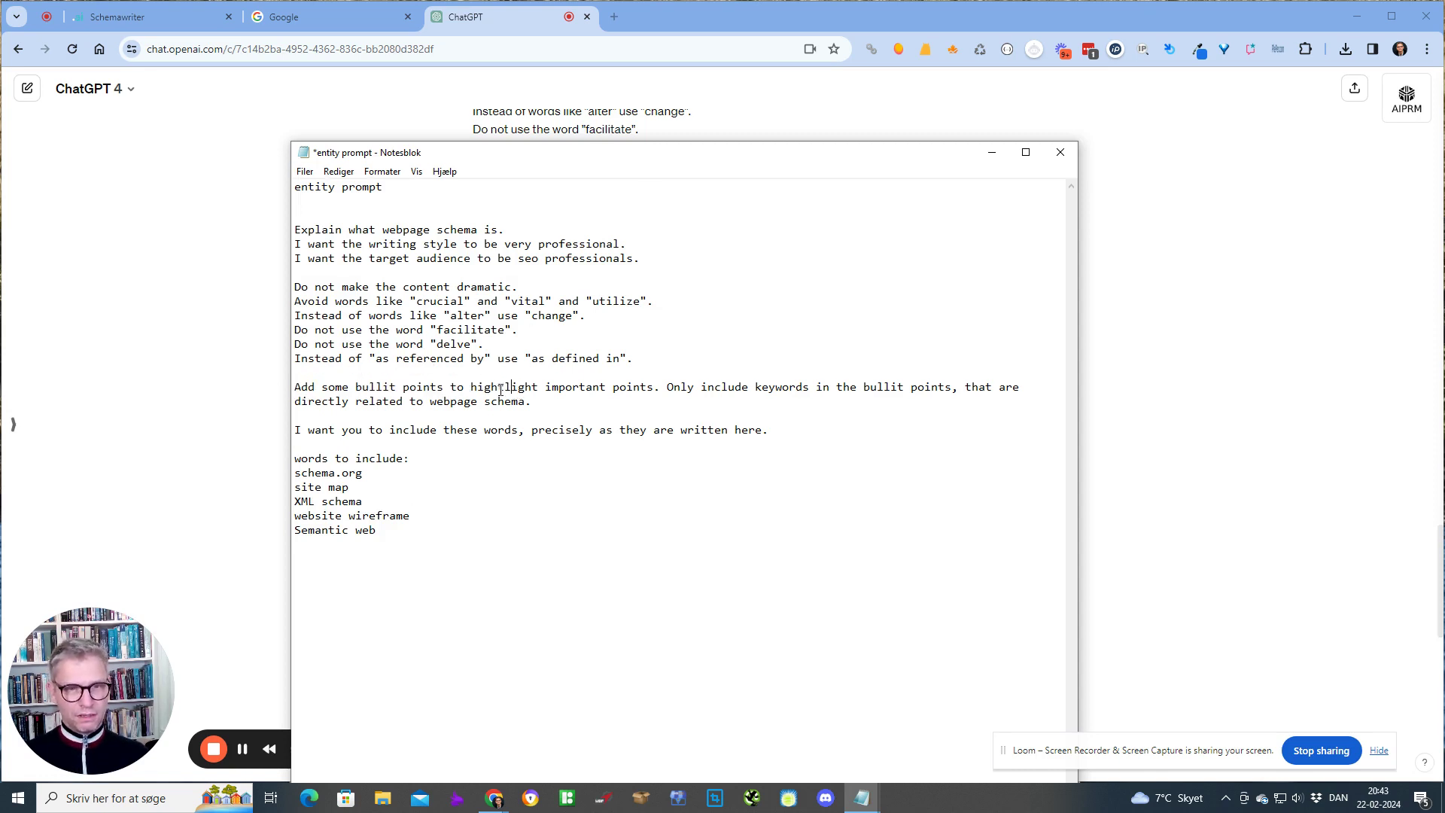
key("Delete")
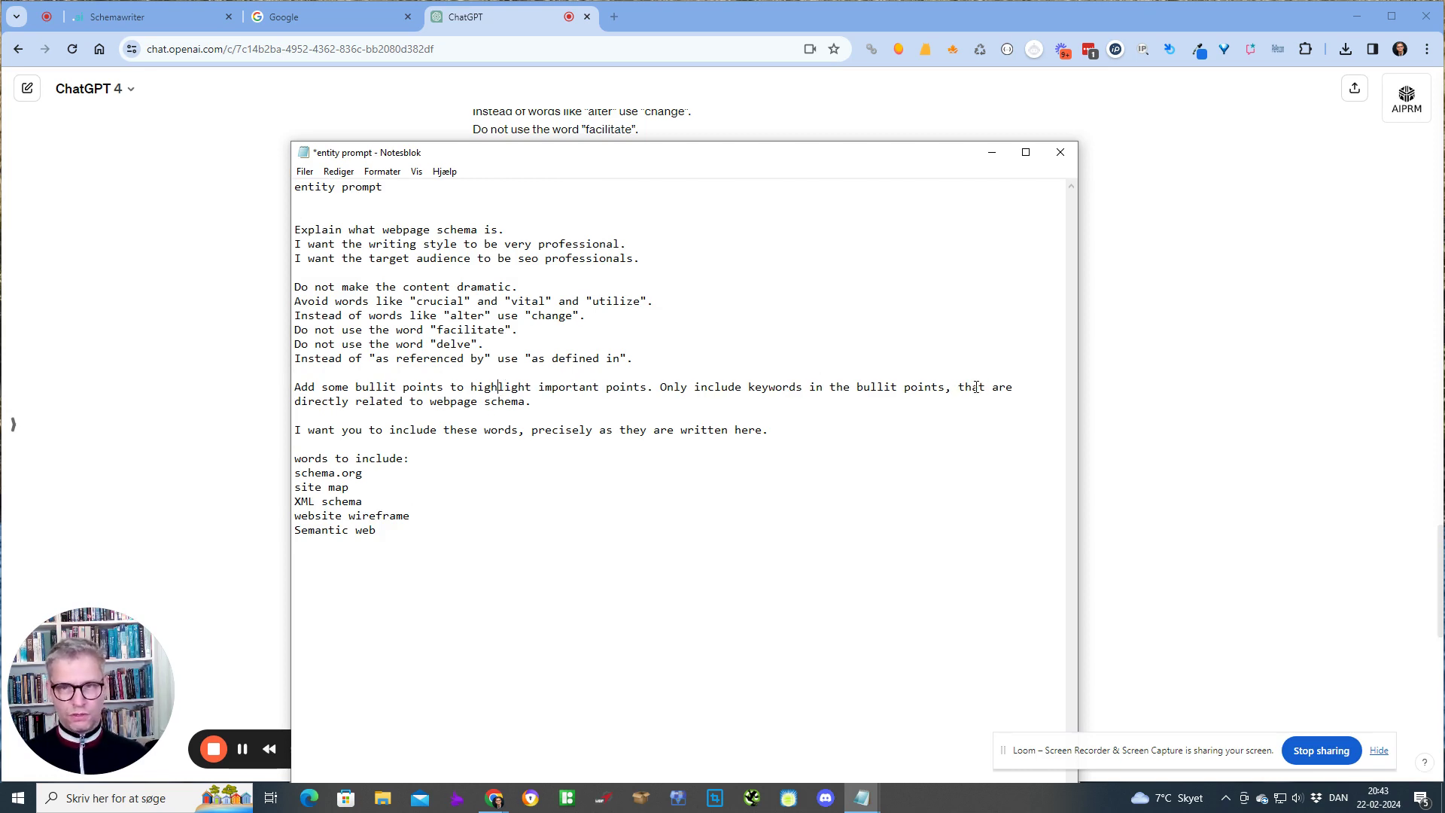
Select the whole prompt from Explain down to Semantic web, including the word list
left_click_drag(571, 404, 296, 387)
left_click(581, 404)
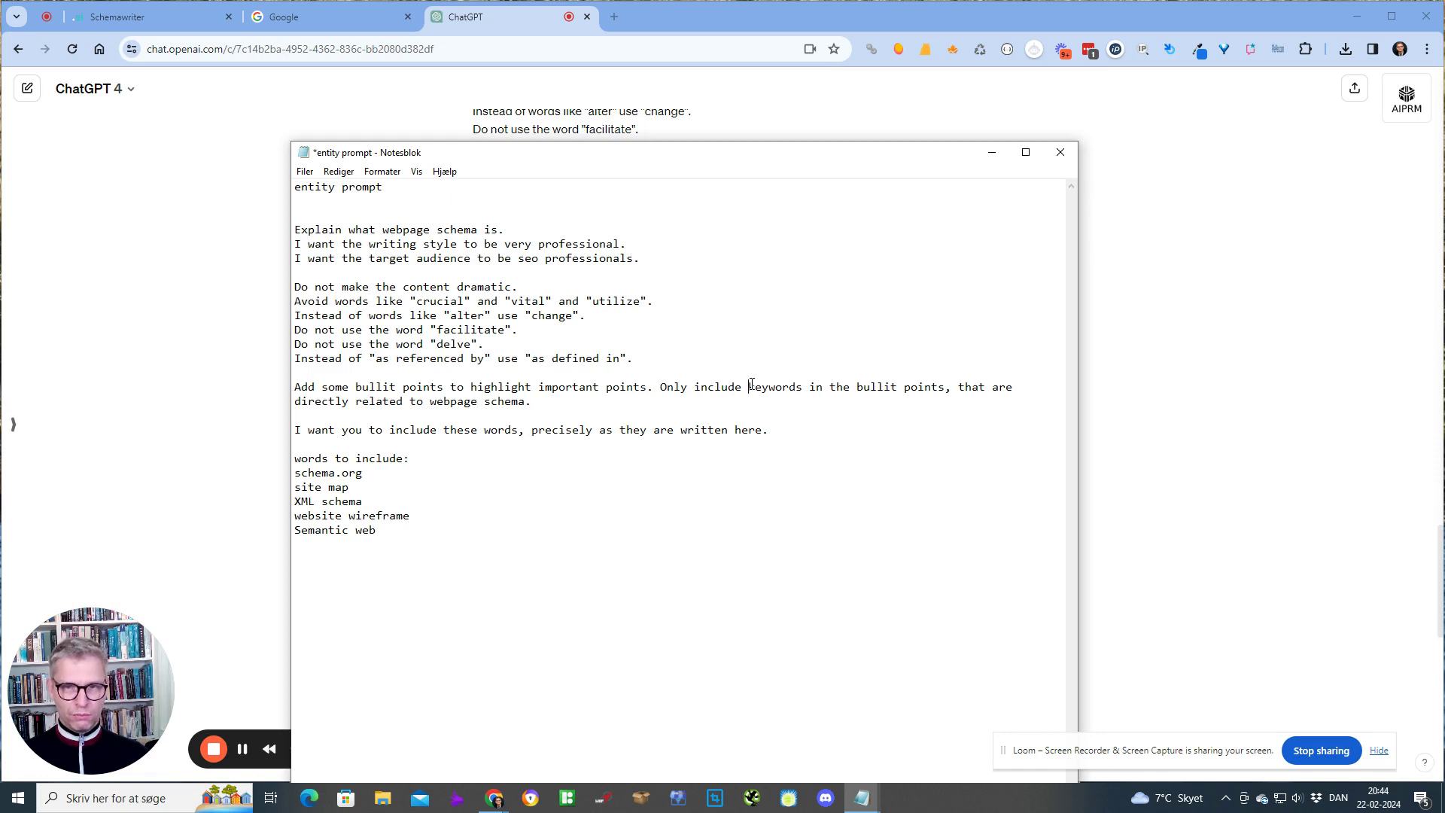
left_click_drag(751, 385, 557, 405)
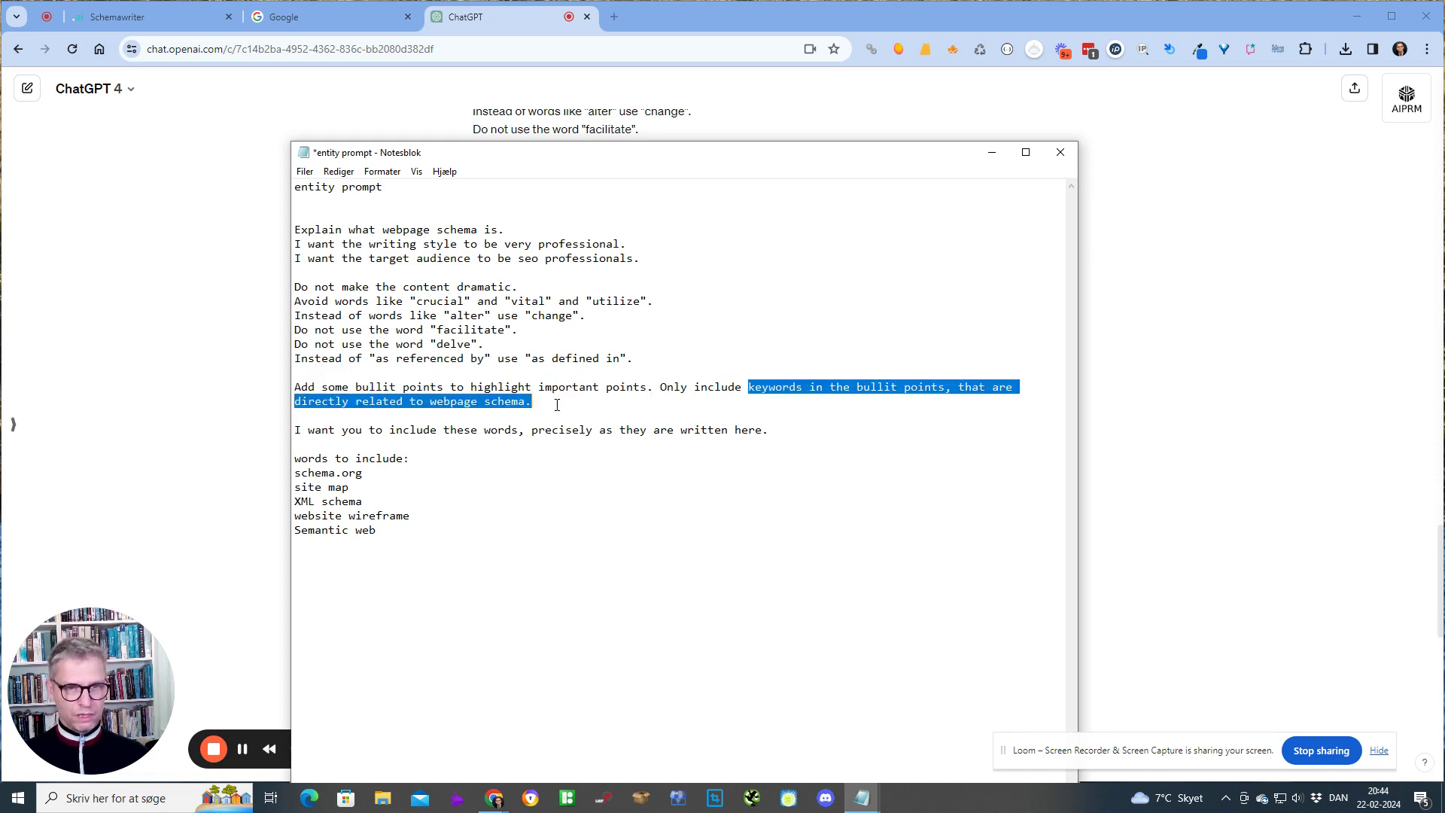
left_click(557, 405)
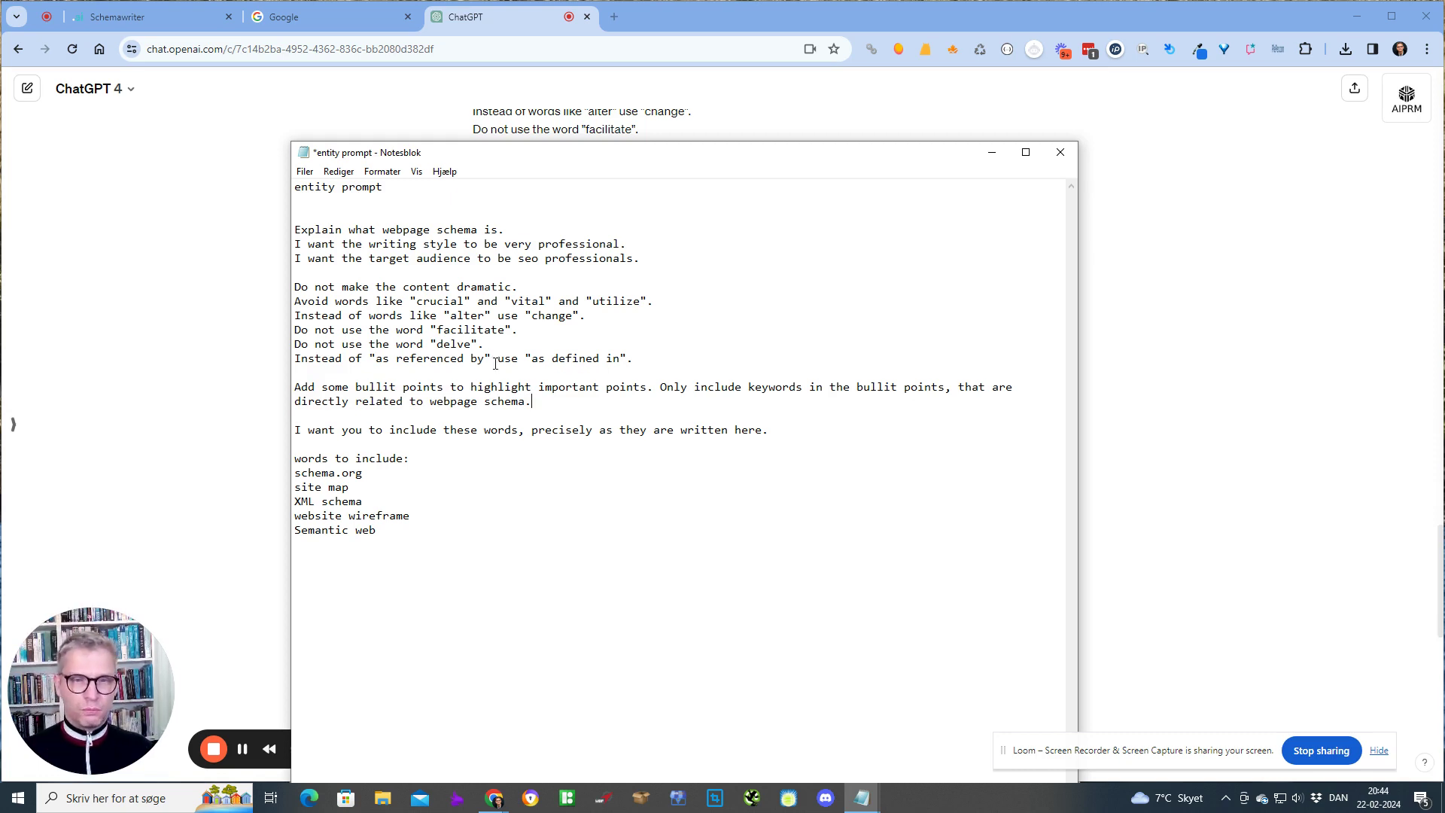
left_click_drag(388, 529, 290, 474)
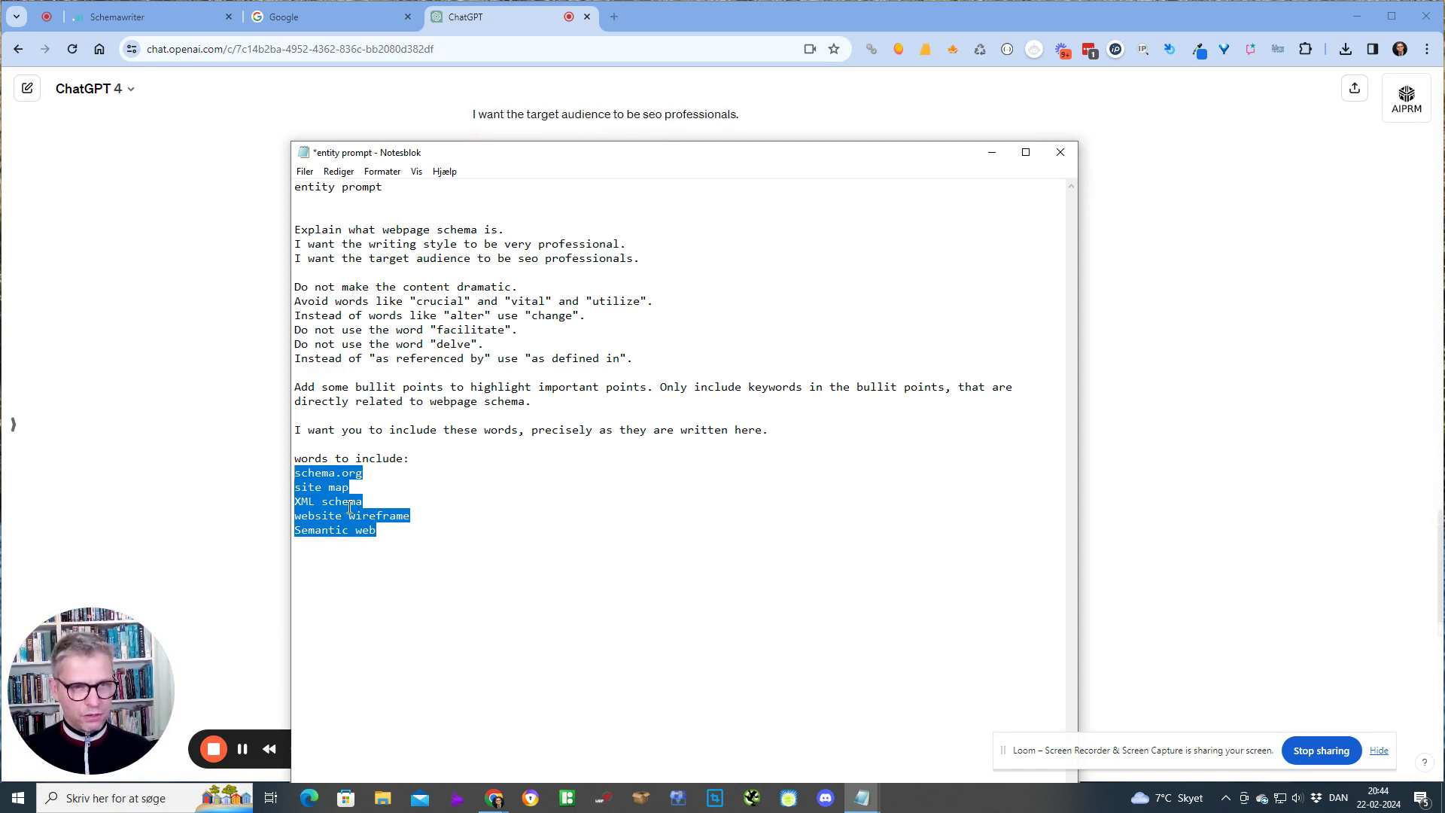
left_click_drag(442, 516, 308, 532)
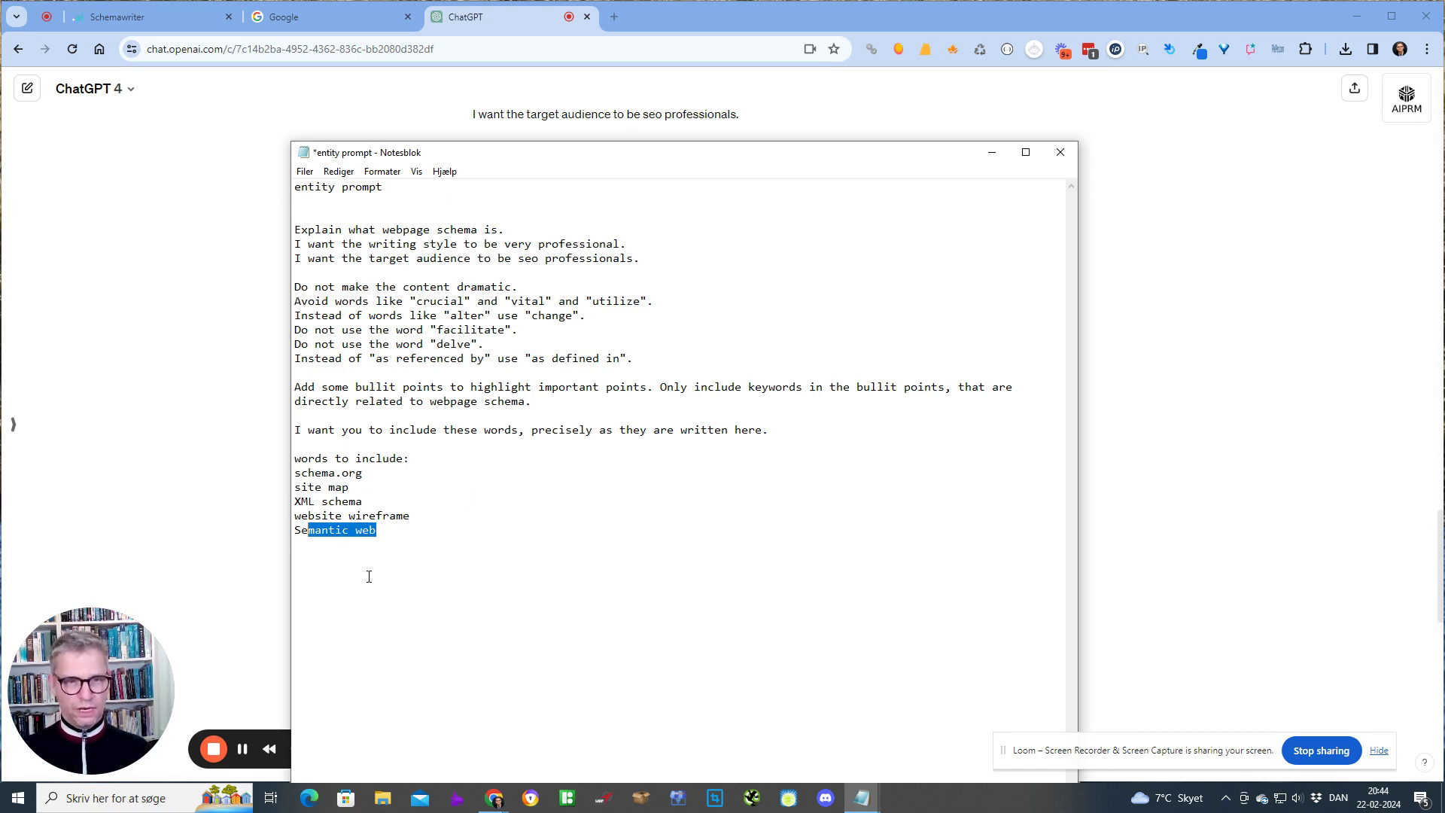
double_click(392, 536)
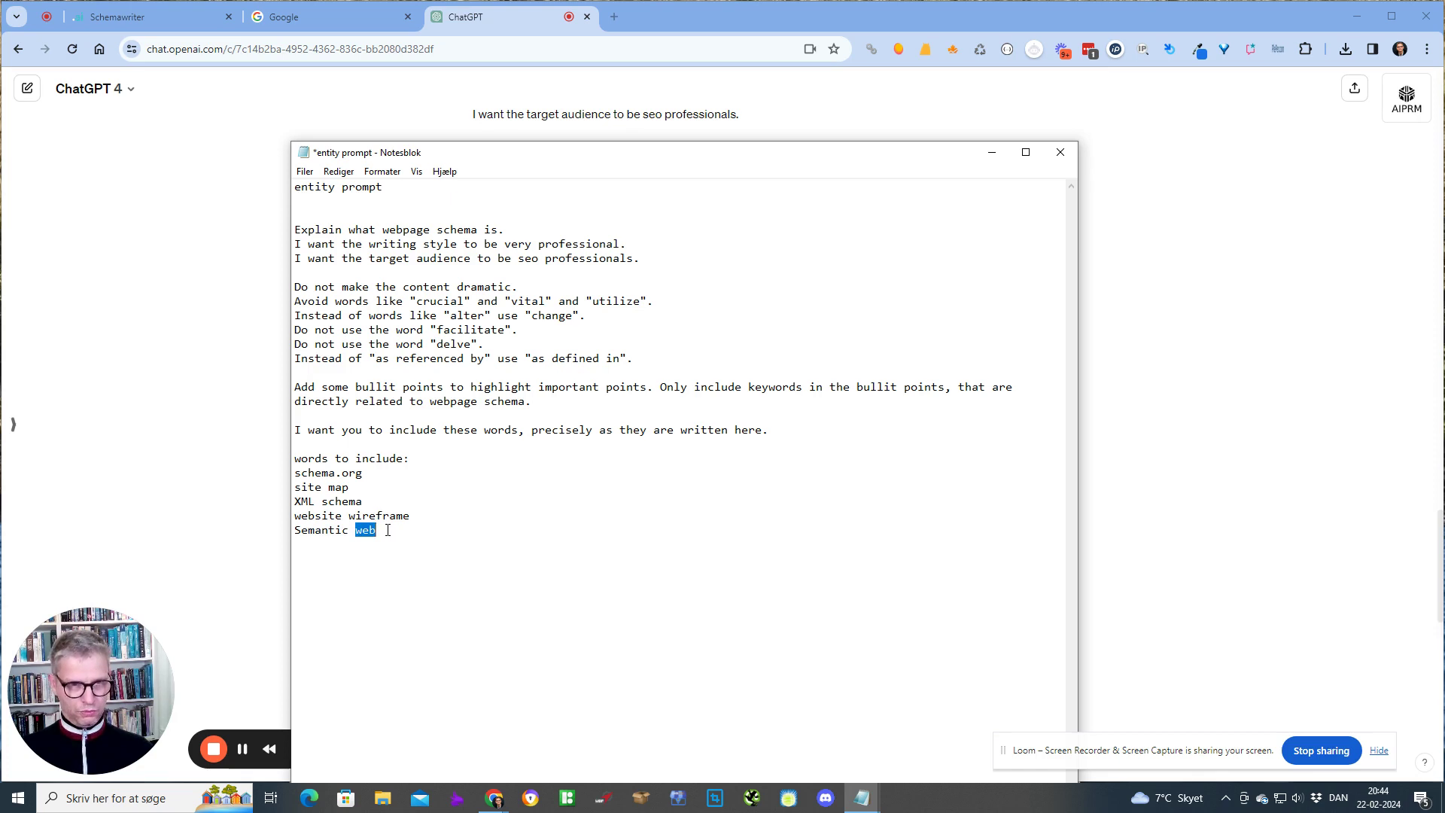
left_click_drag(389, 531, 303, 235)
key("ctrl+c")
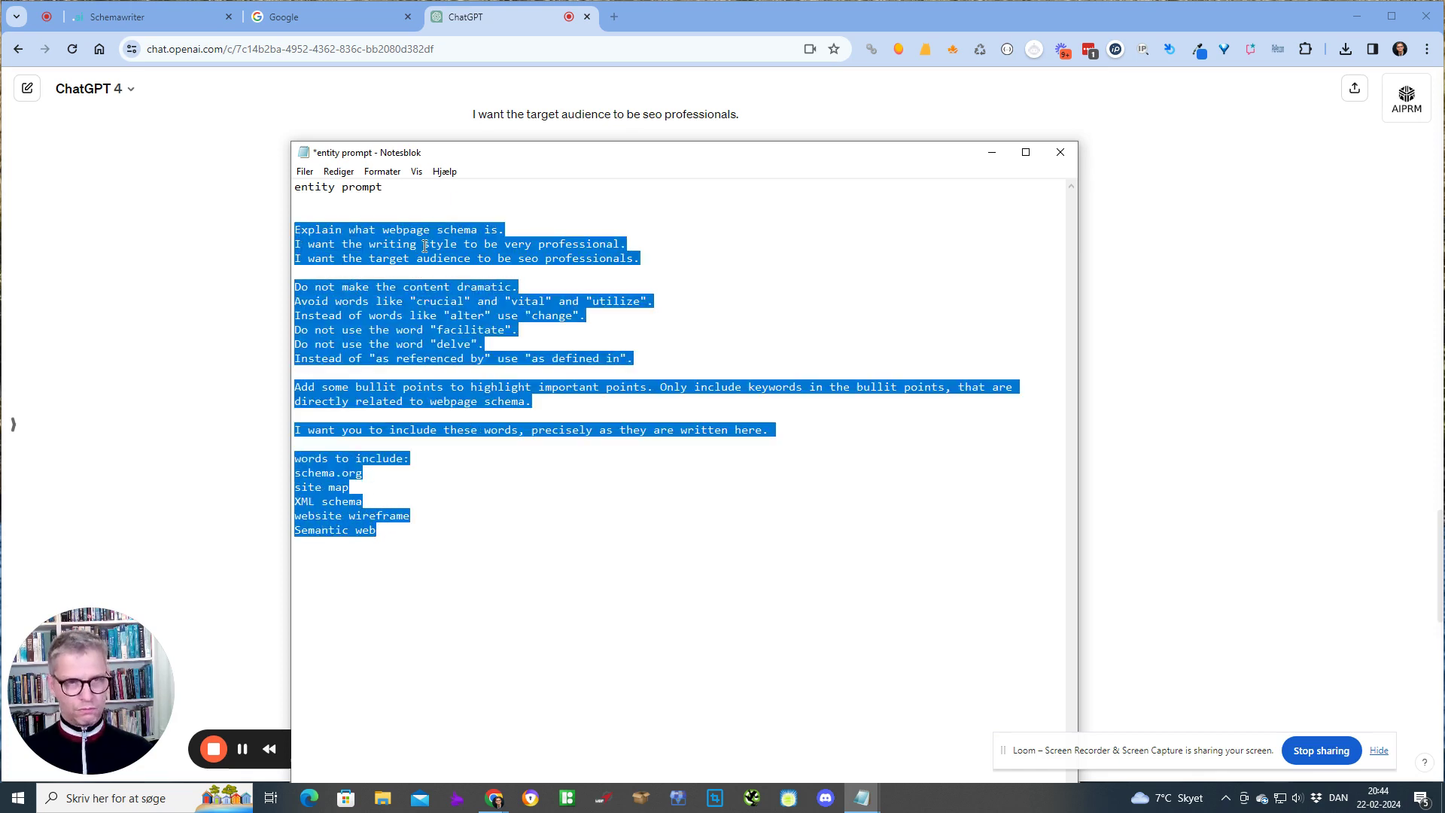
left_click(692, 729)
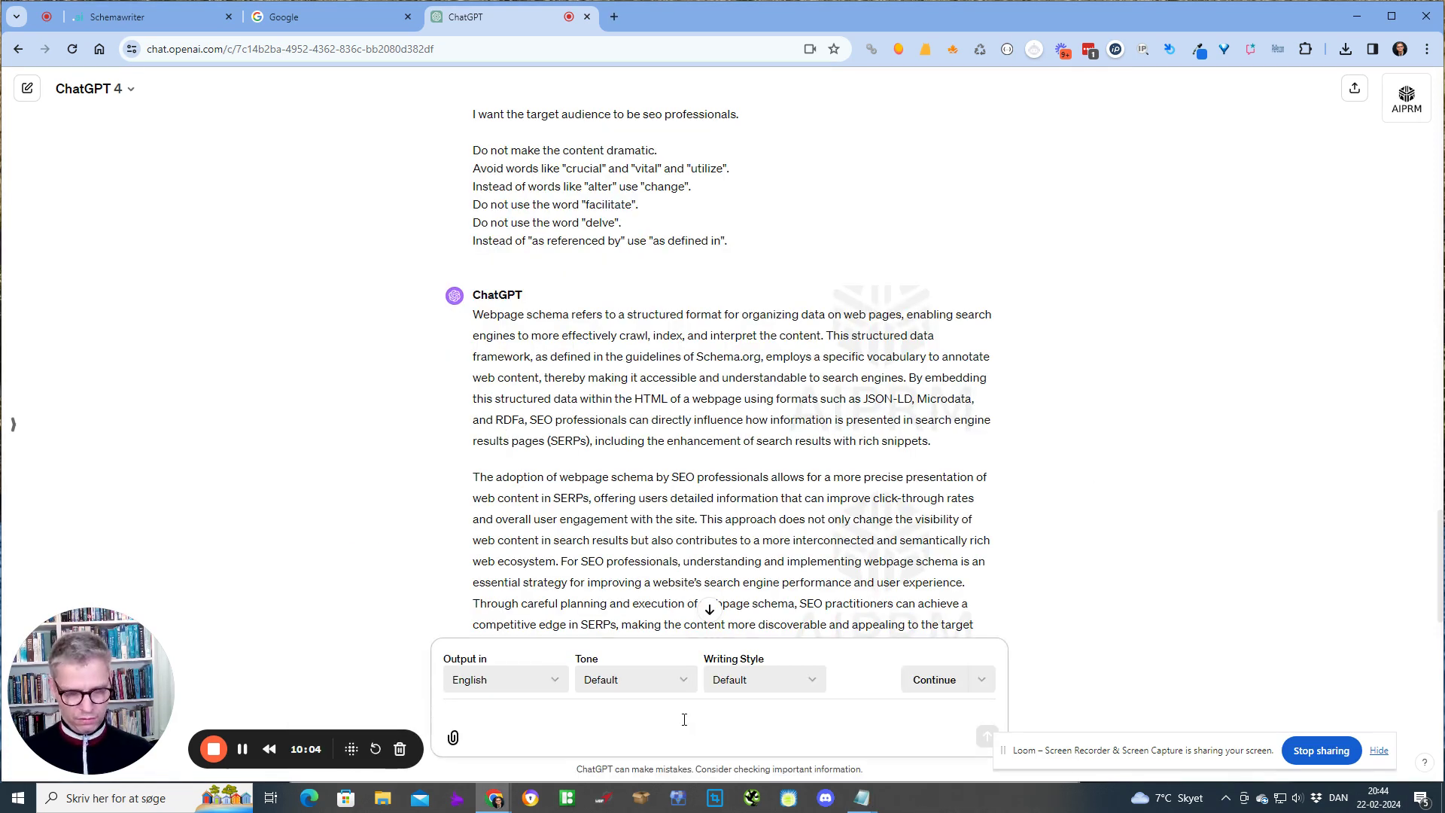
Paste and send the full prompt including its list of words to include
key("ctrl+v")
key("Return")
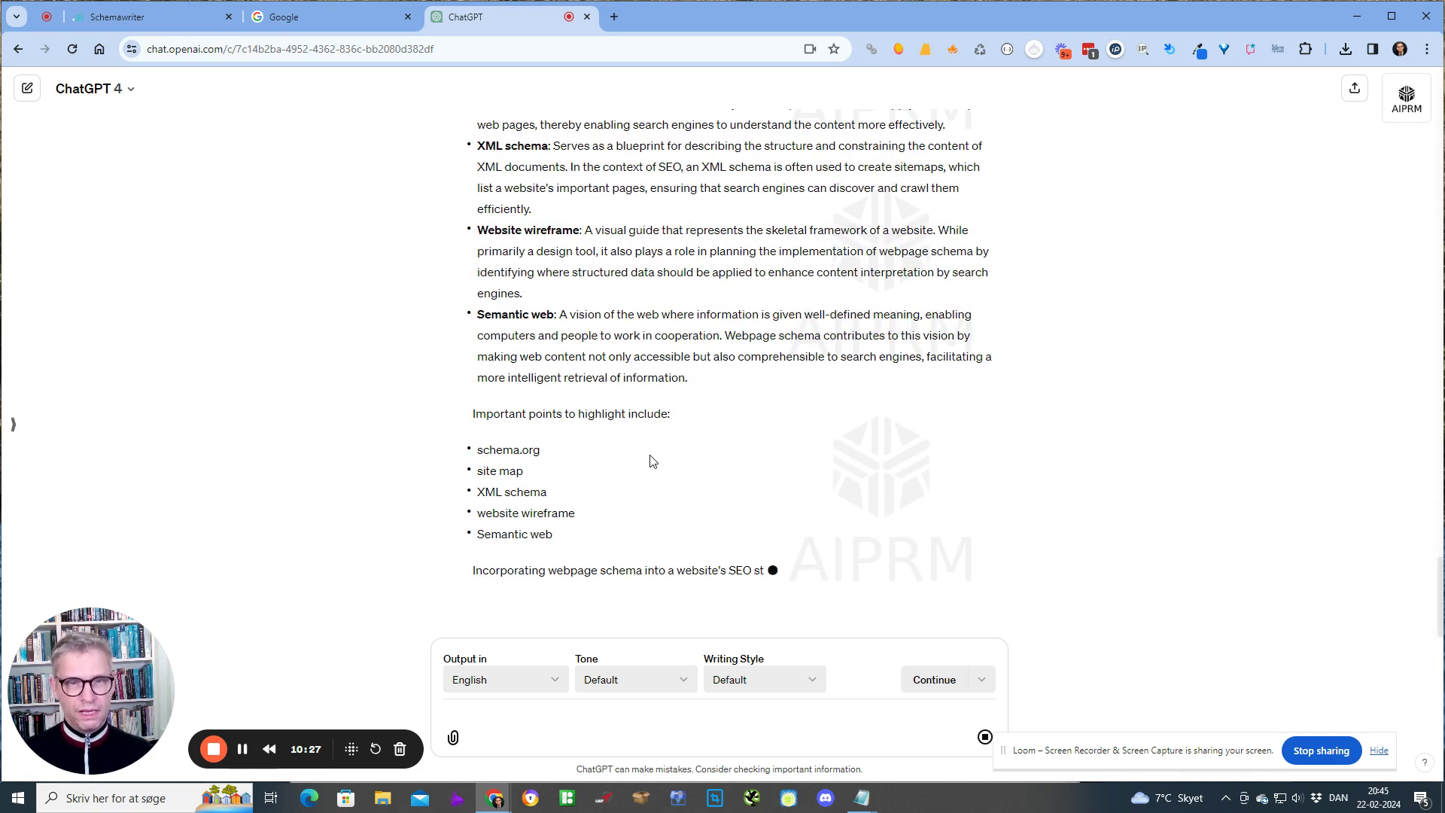
scroll(646, 462, "up", 2)
scroll(645, 462, "down", 2)
scroll(543, 388, "up", 1)
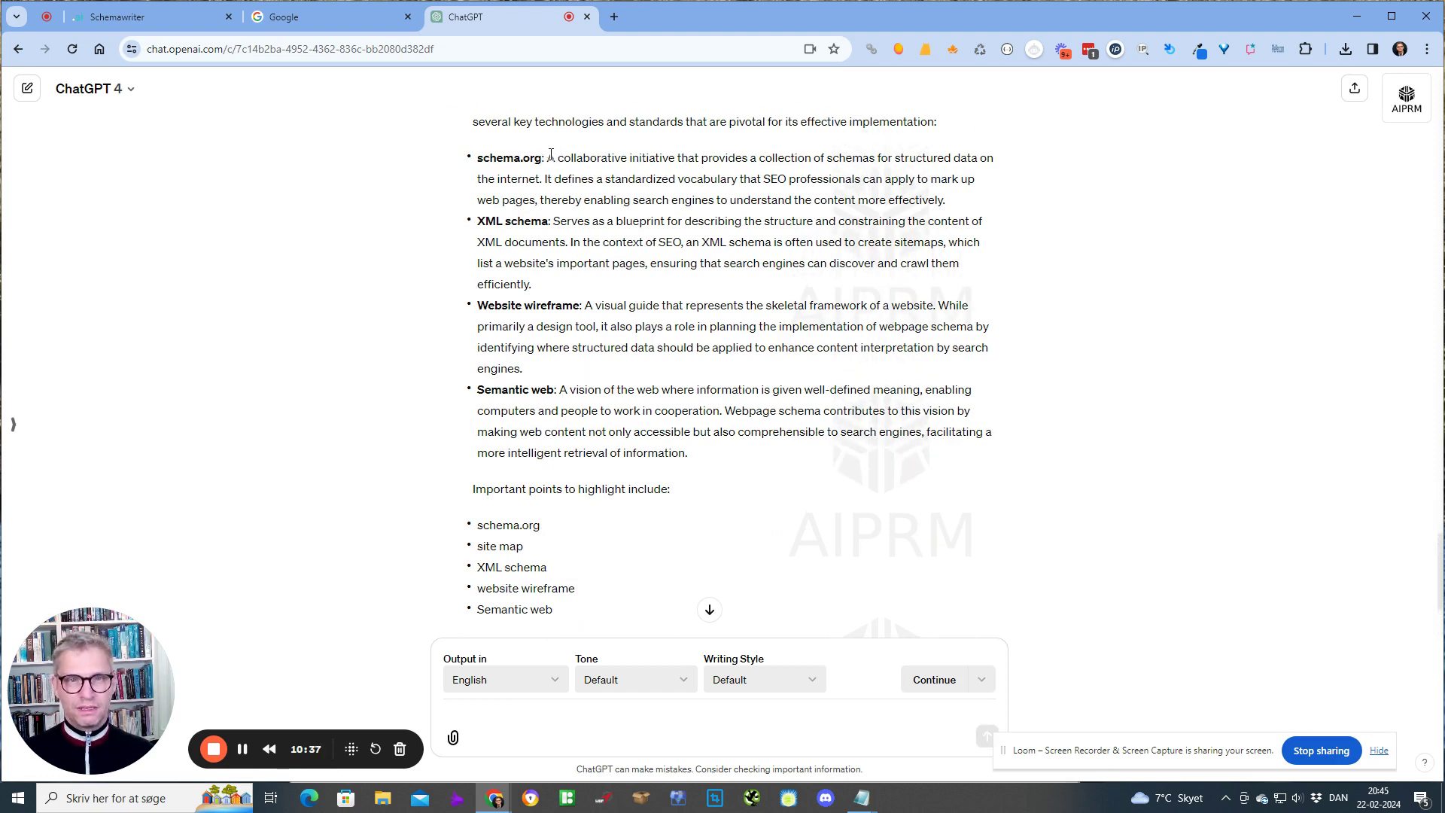
left_click_drag(551, 155, 971, 206)
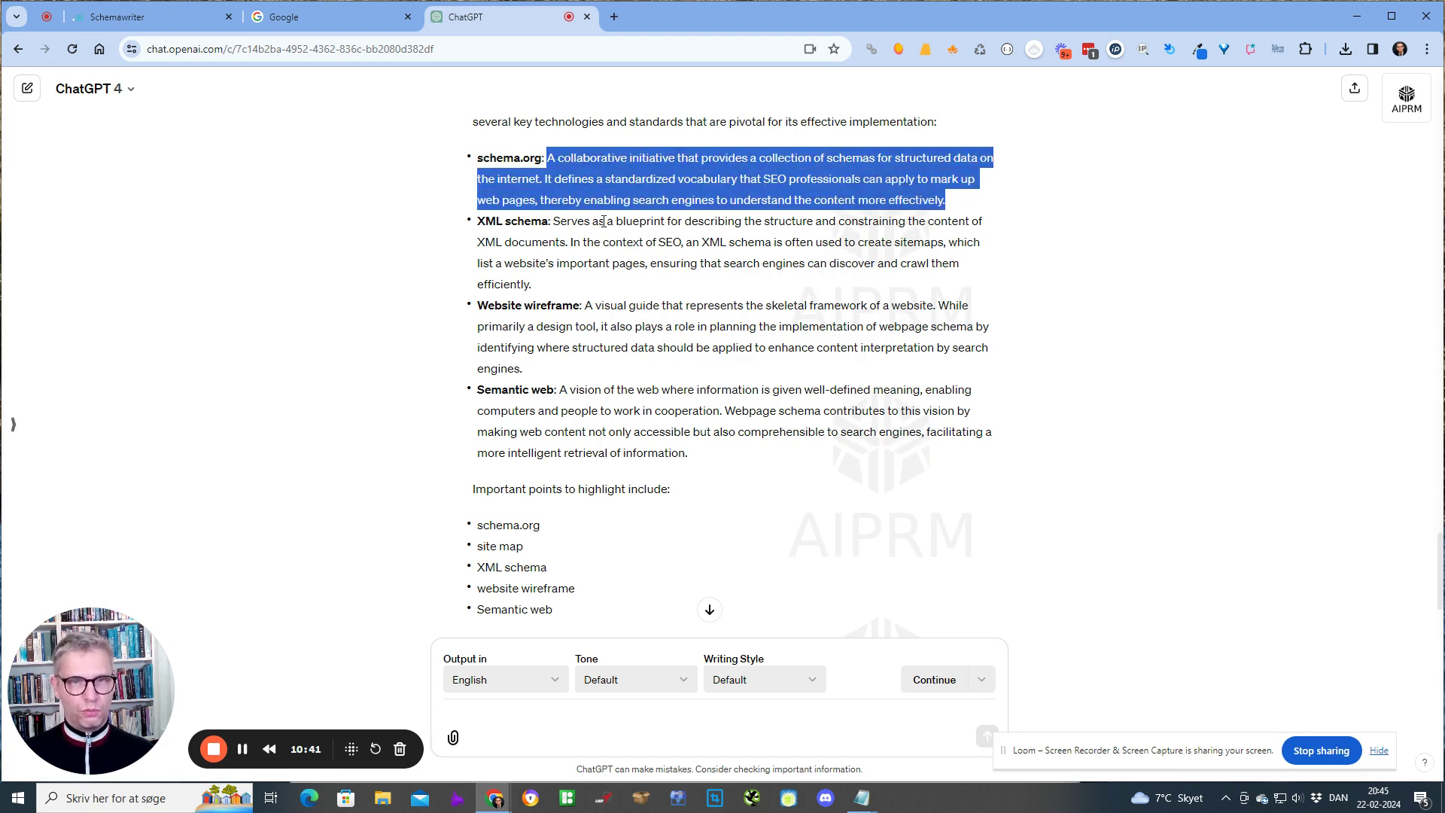
left_click(613, 182)
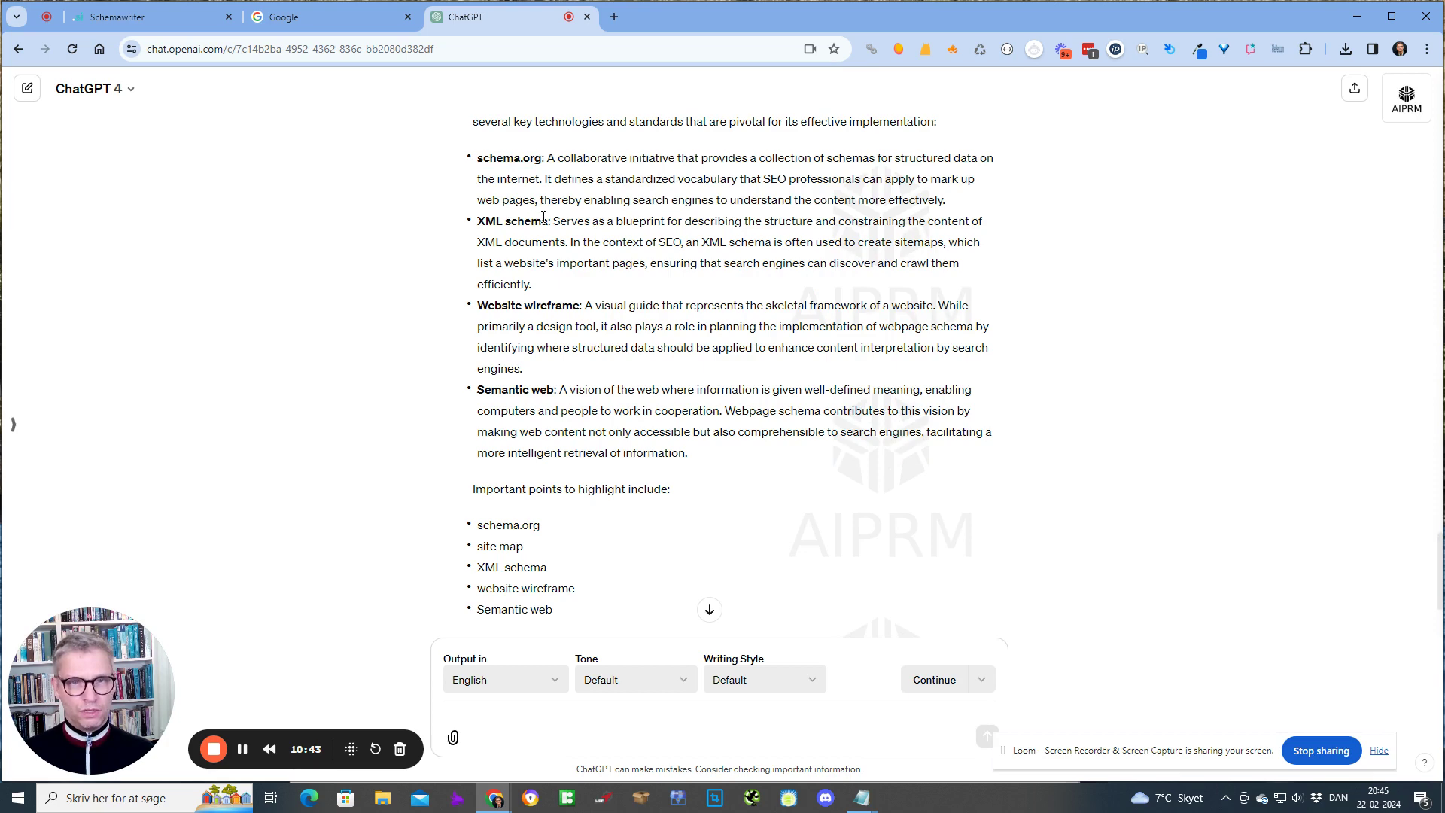
scroll(652, 521, "down", 3)
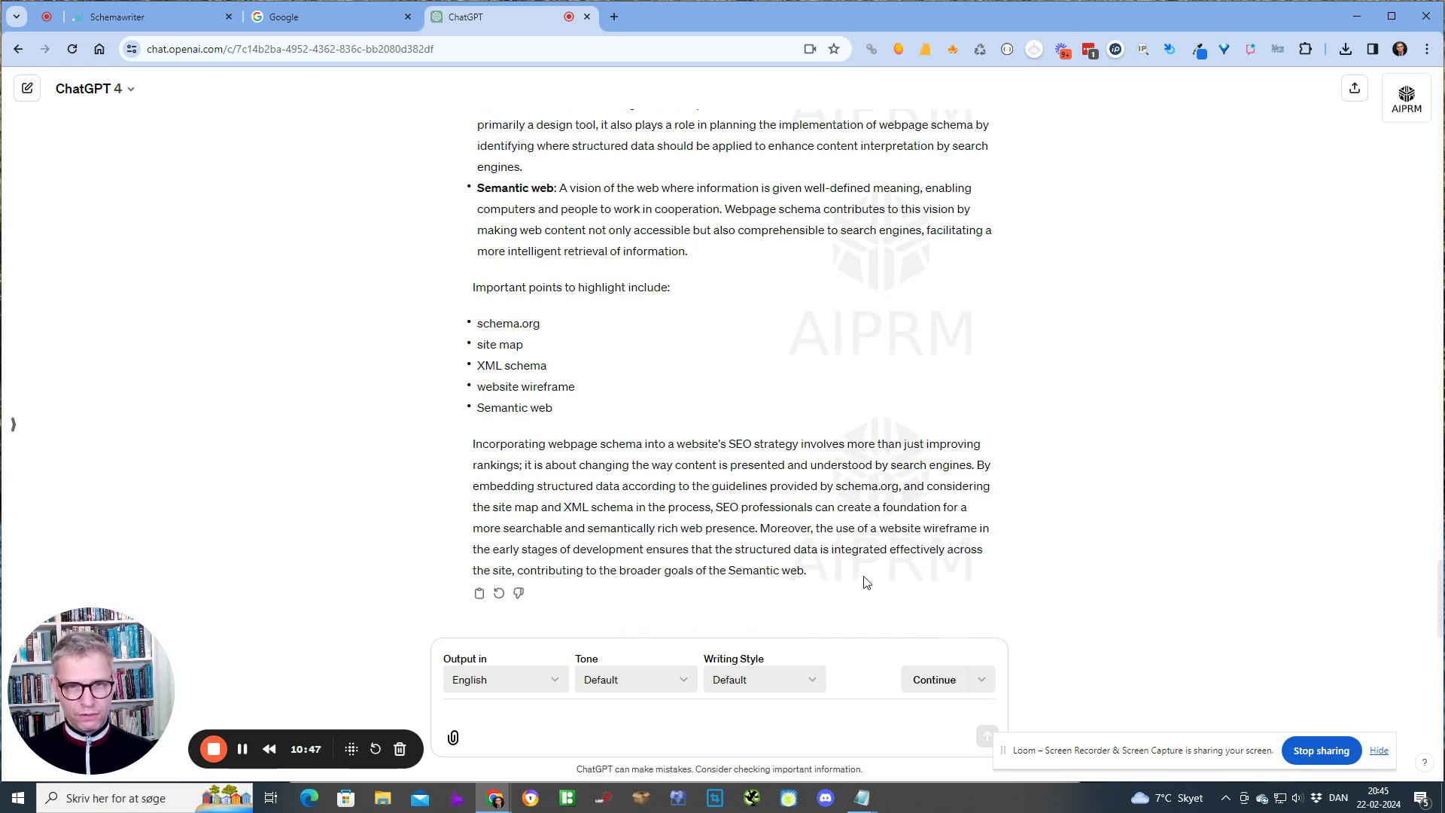
scroll(867, 584, "up", 5)
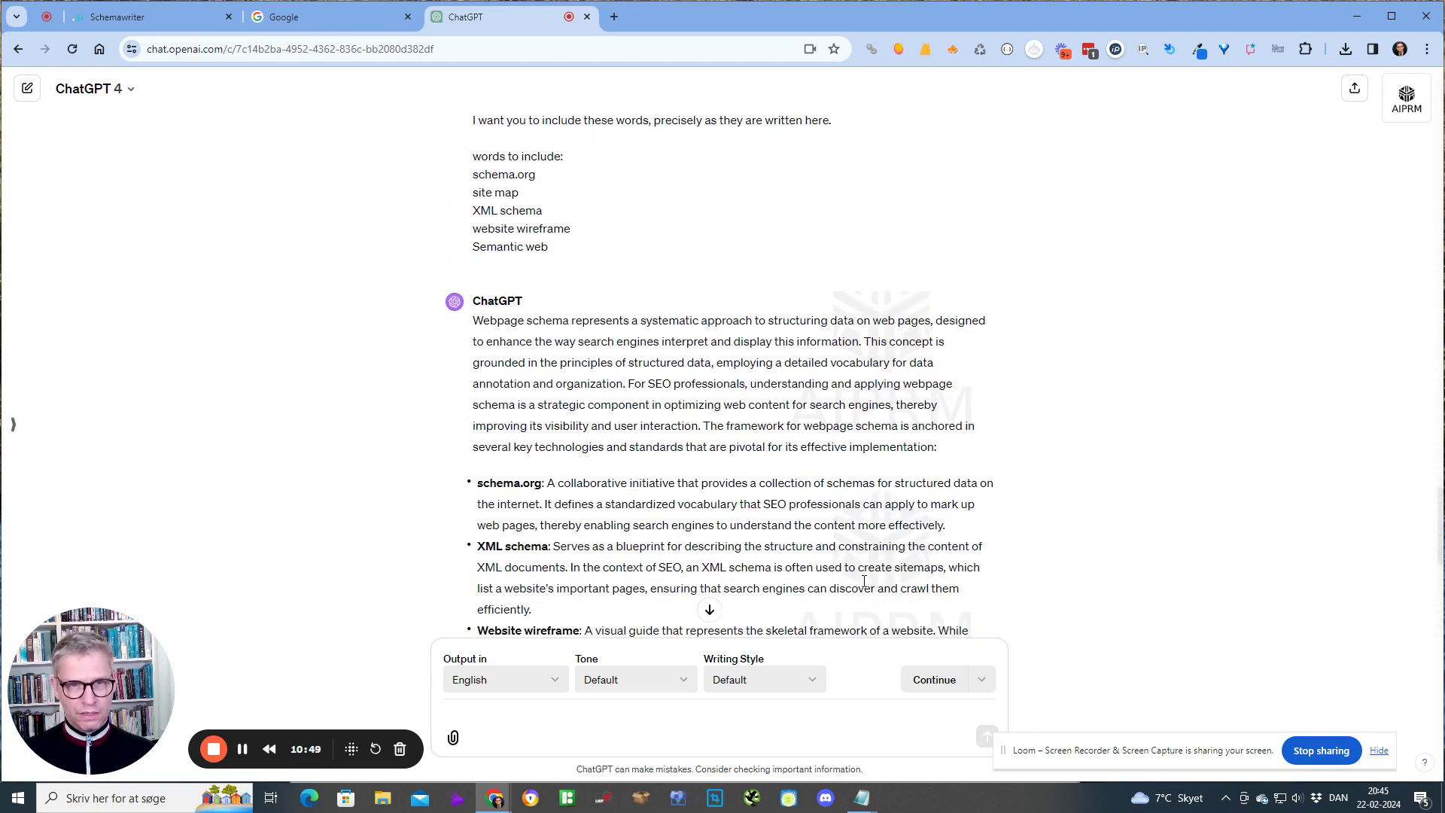
scroll(1229, 332, "down", 5)
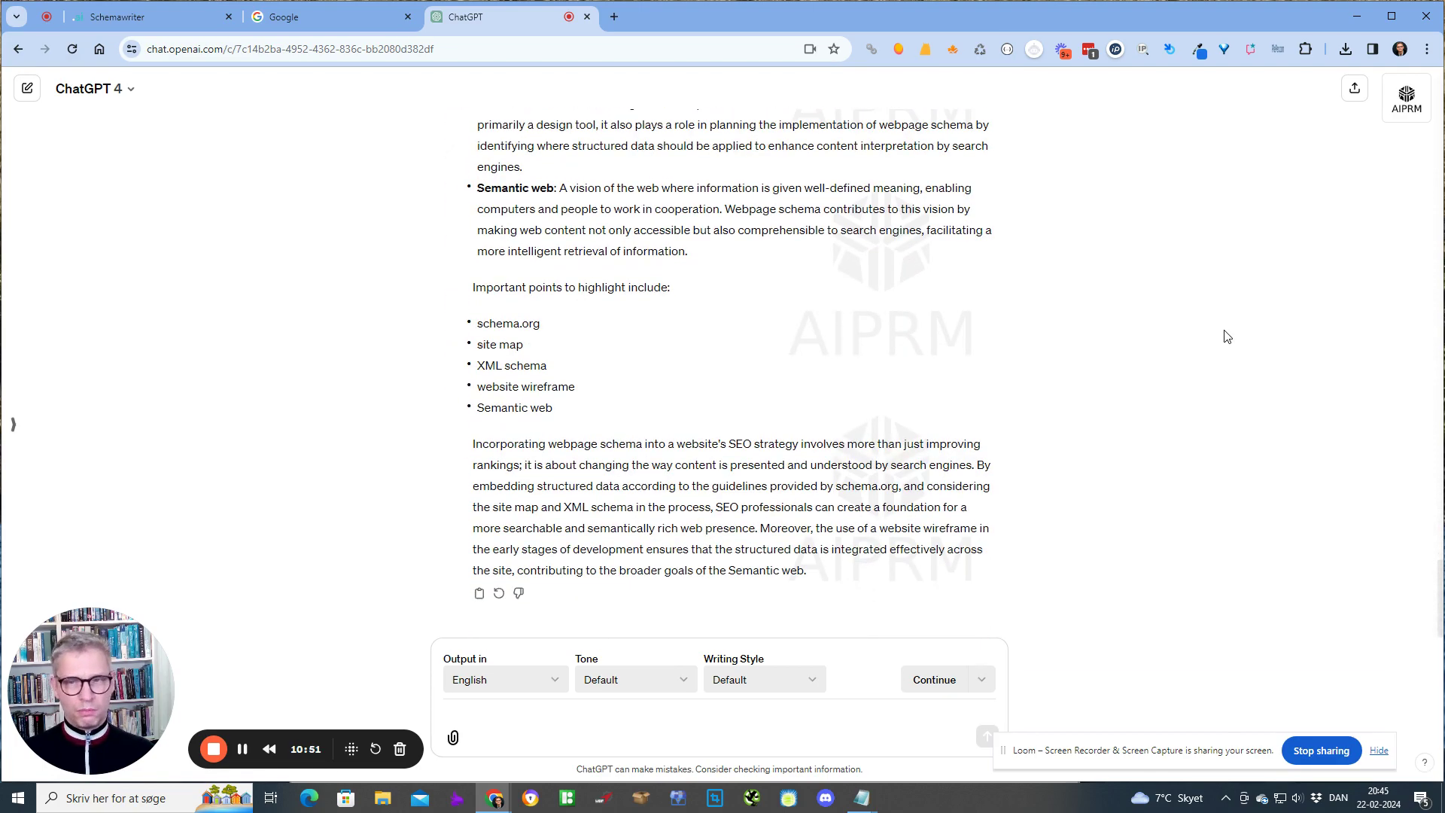
scroll(1202, 436, "up", 6)
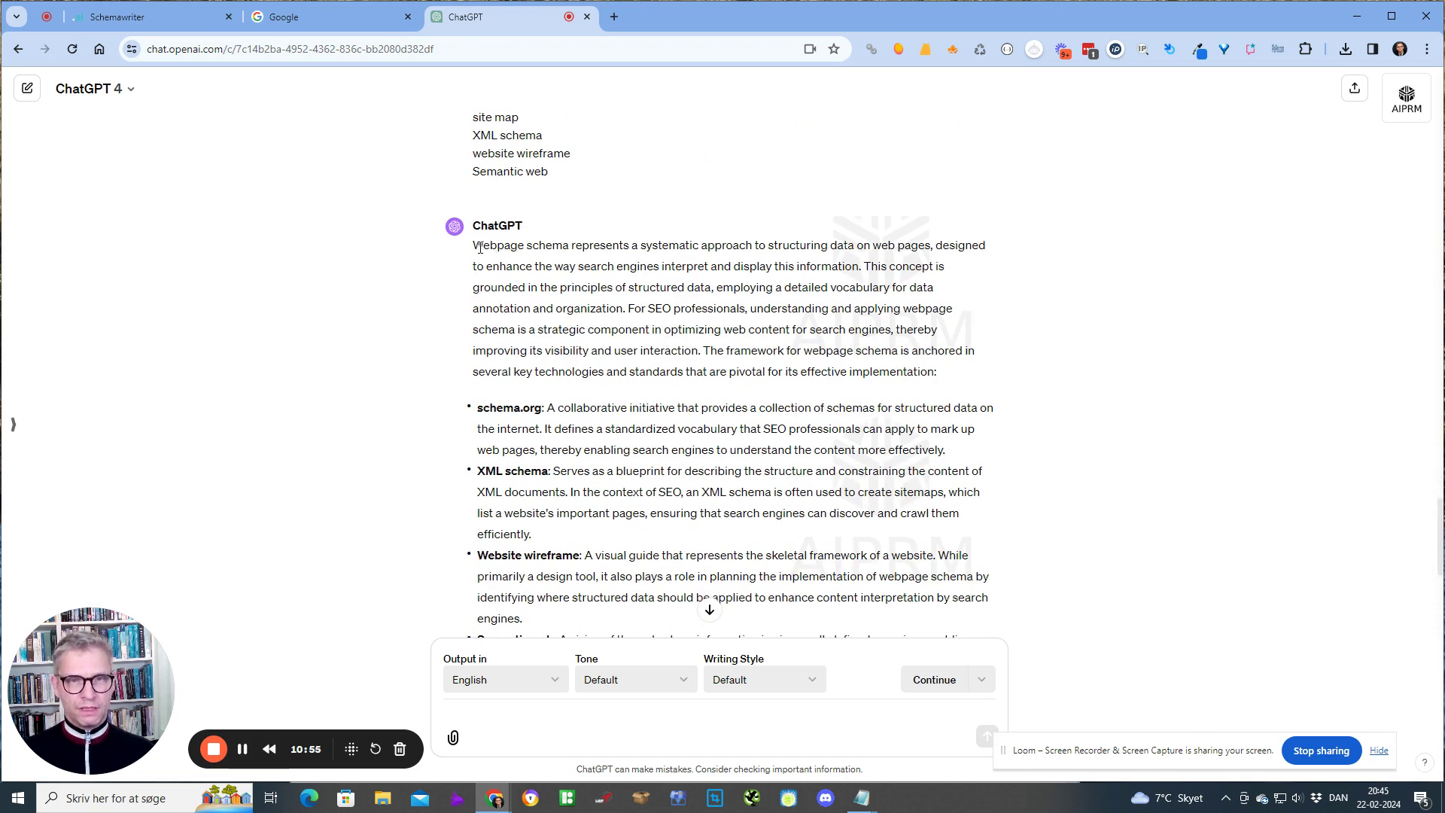
left_click_drag(474, 245, 783, 365)
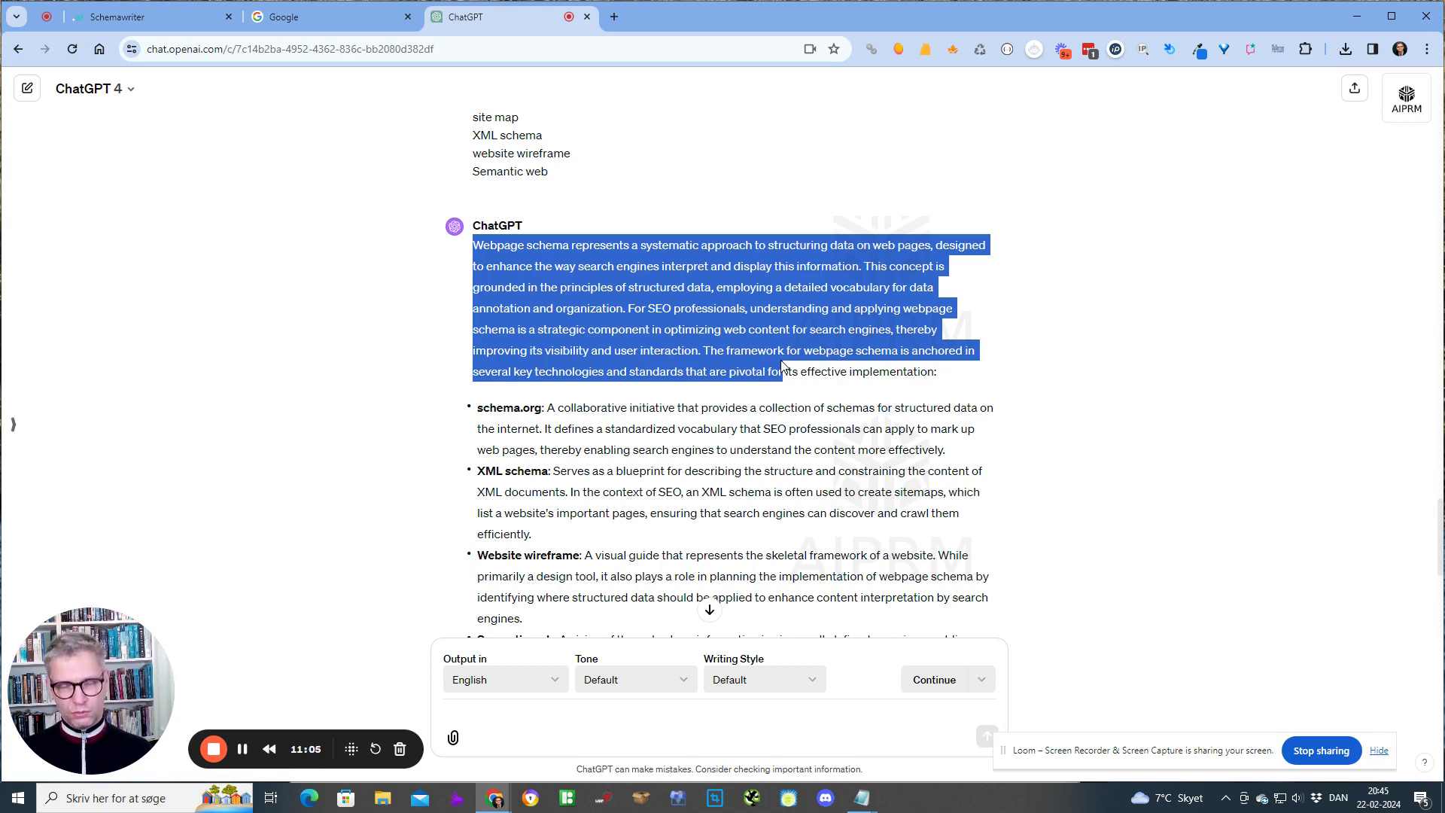
left_click(706, 347)
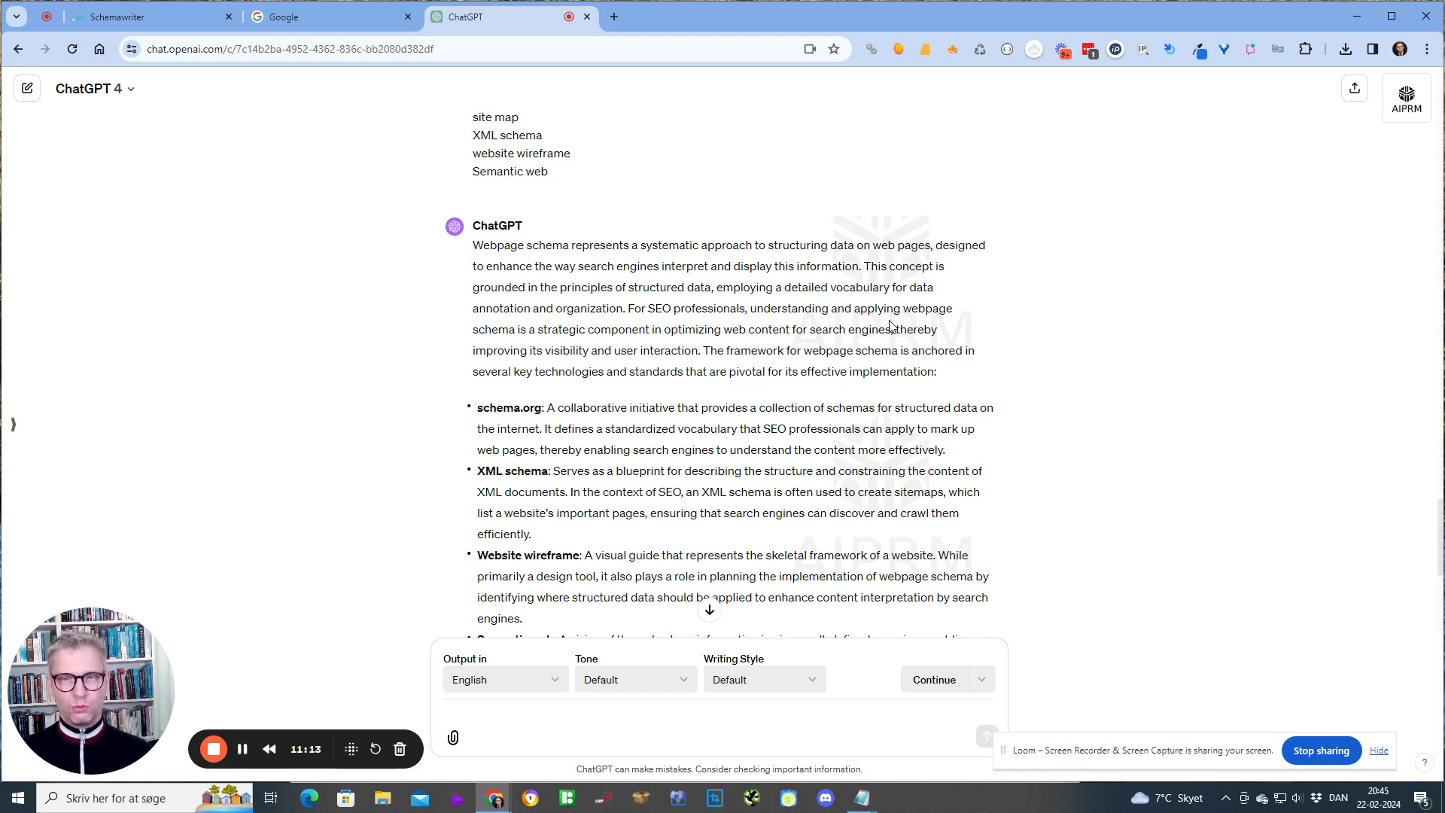
scroll(890, 326, "up", 5)
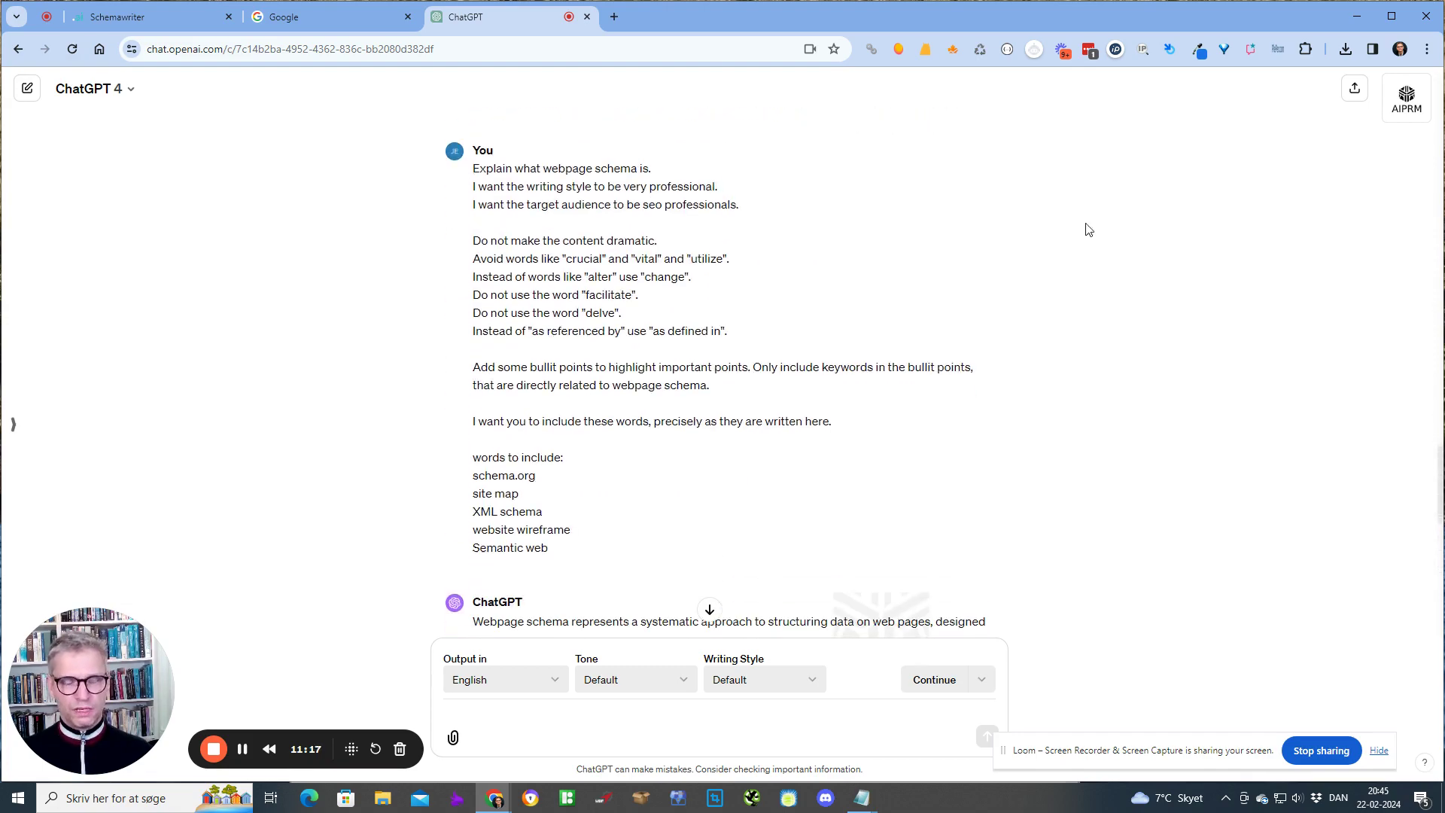
scroll(1205, 301, "down", 9)
scroll(1220, 349, "up", 3)
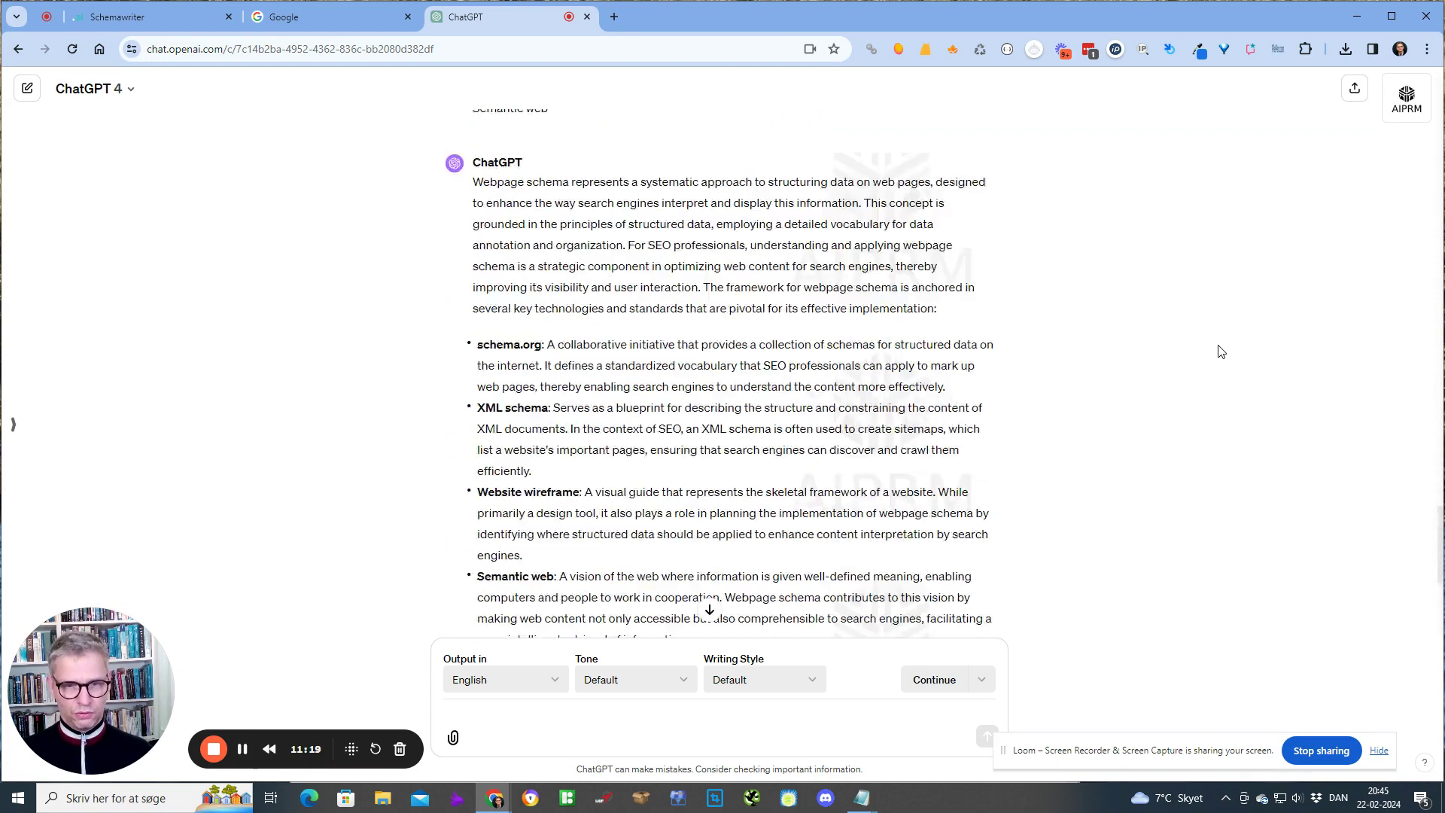
scroll(1220, 349, "down", 6)
Paste the schema prompt, insert 'very short' after 'Explain', and send it
left_click(656, 727)
type("Explain what webpage schema is. I want the writing style to be very professional. I want the target audience to be seo professionals.  Do not make the content dramatic. Avoid words like \"crucial\" and \"vital\" and \"utilize\". Instead of words like \"alter\" use \"change\". Do not use the word \"facilitate\". Do not use the word \"delve\". Instead of \"as referenced by\" use \"as defined in\".  Add some bullit points to highlight important points. Only include keywords in the bullit points, that are directly related to webpage schema.  I want you to include these words, precisely as they are written here.  words to include: schema.org site map XML schema website wireframe Semantic web")
scroll(654, 715, "down", 3)
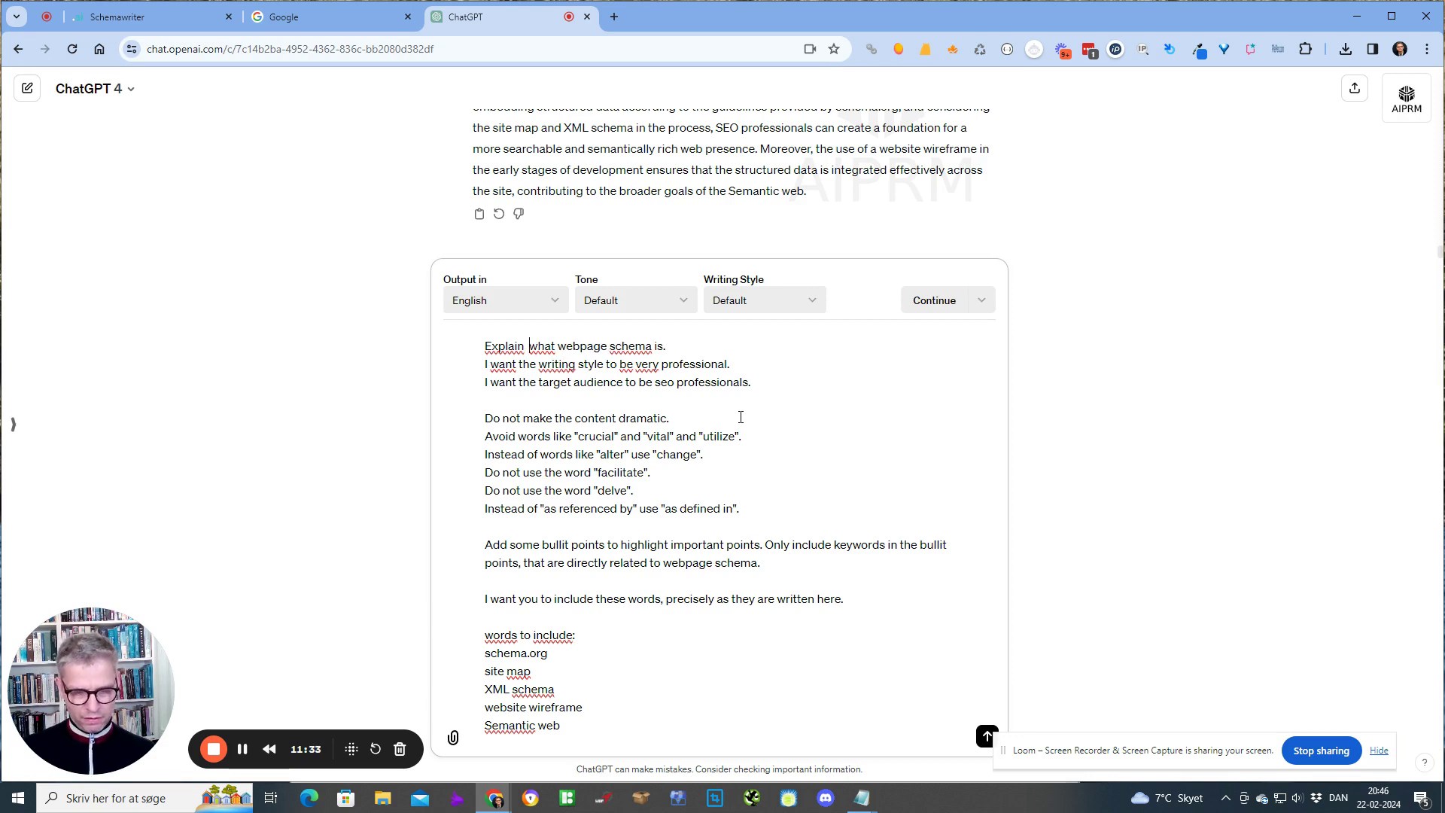
key("BackSpace")
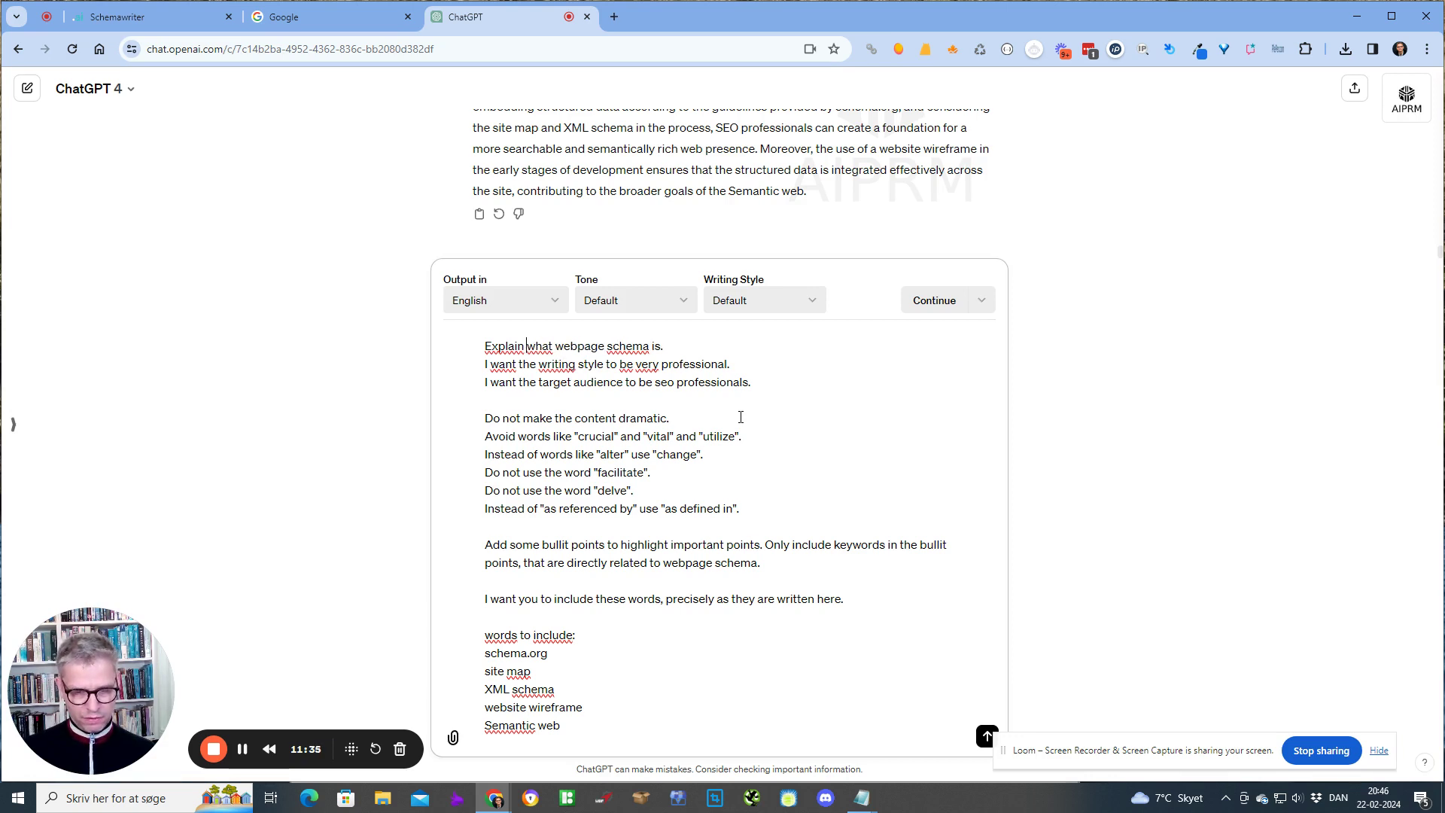
type("very short")
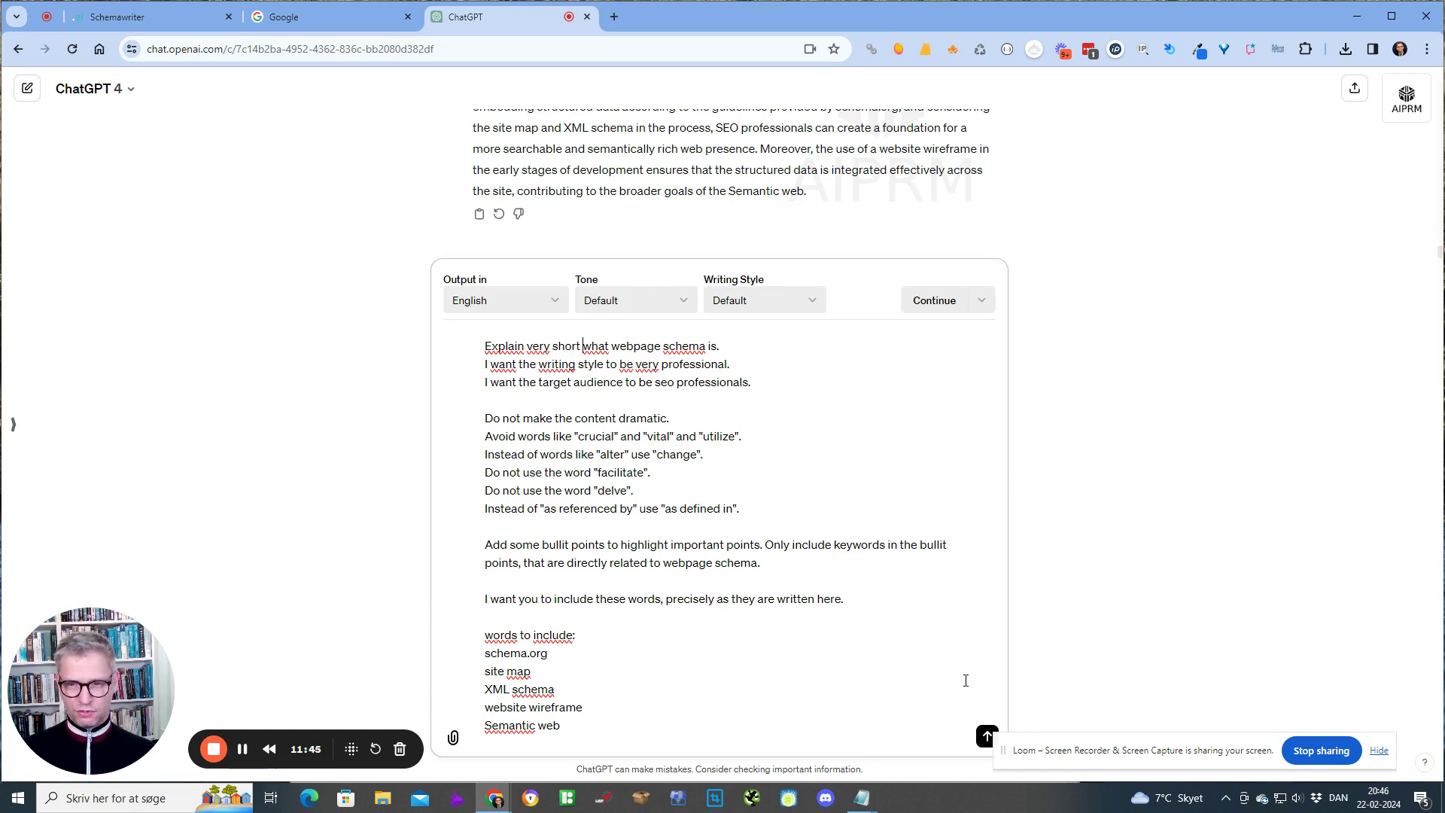
left_click(986, 736)
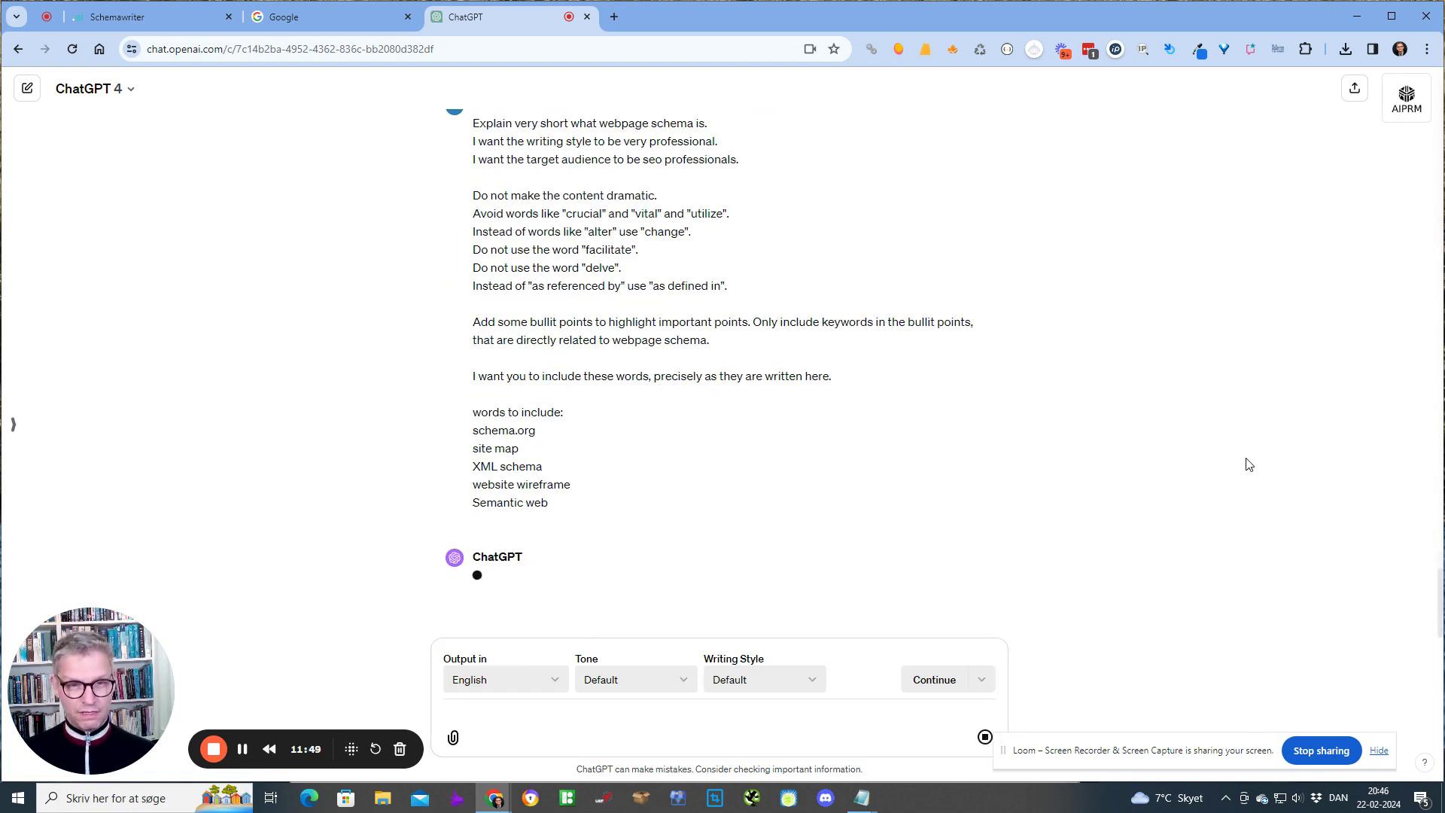
Scroll through the chat as the short reply with five keyword bullets streams in
scroll(1249, 464, "up", 1)
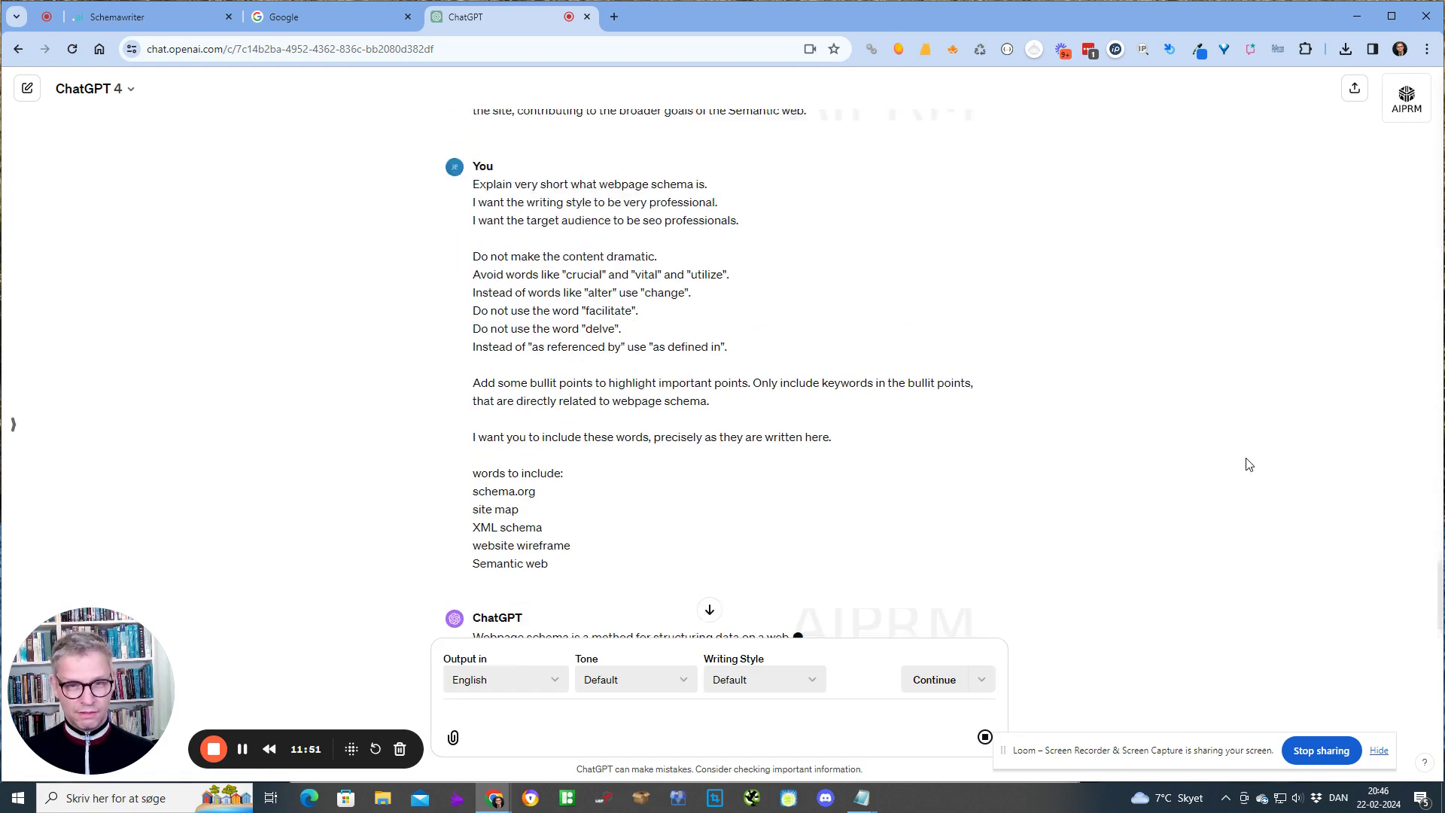
scroll(1249, 464, "up", 12)
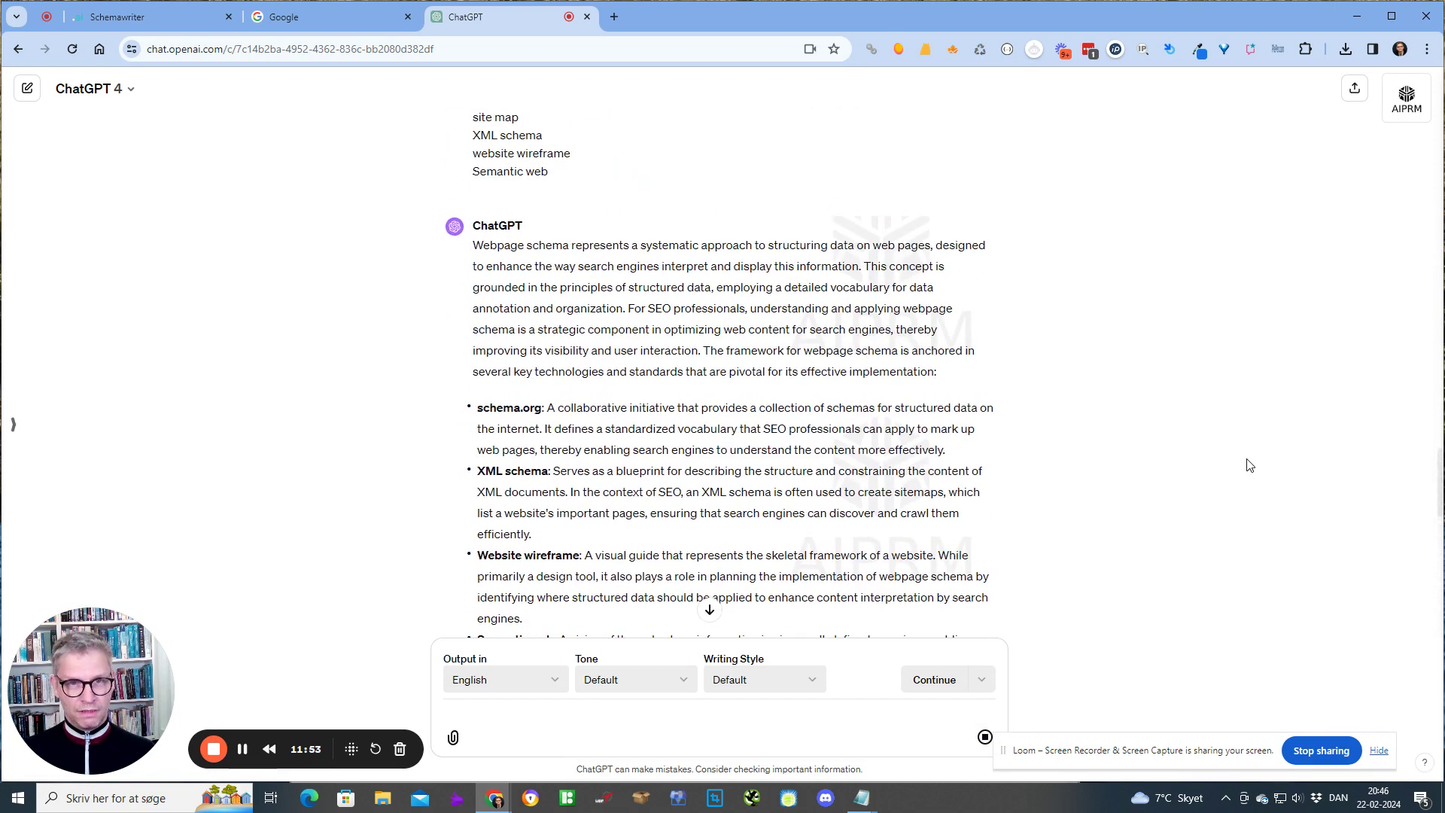
scroll(1249, 465, "down", 10)
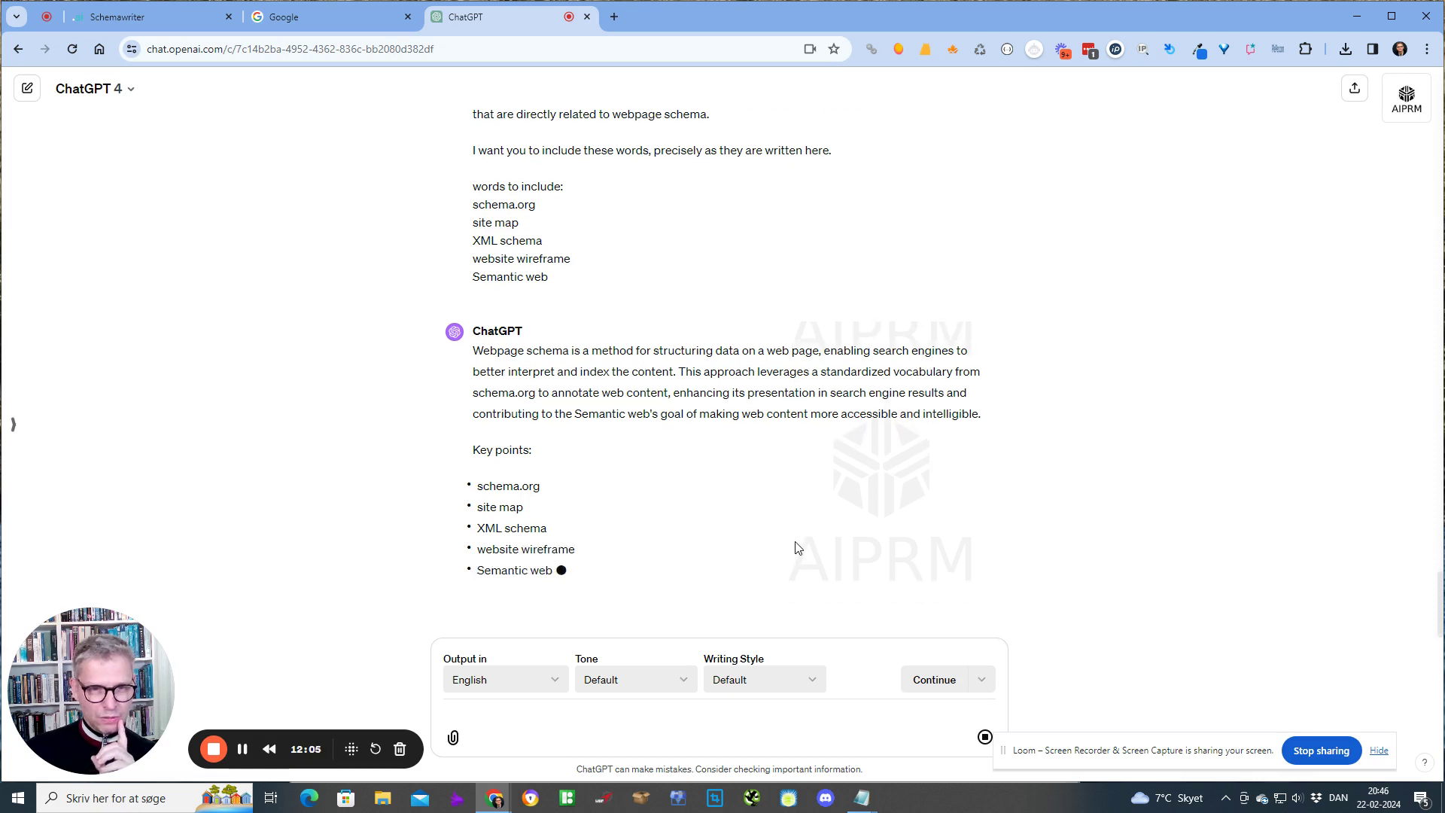
scroll(796, 548, "up", 2)
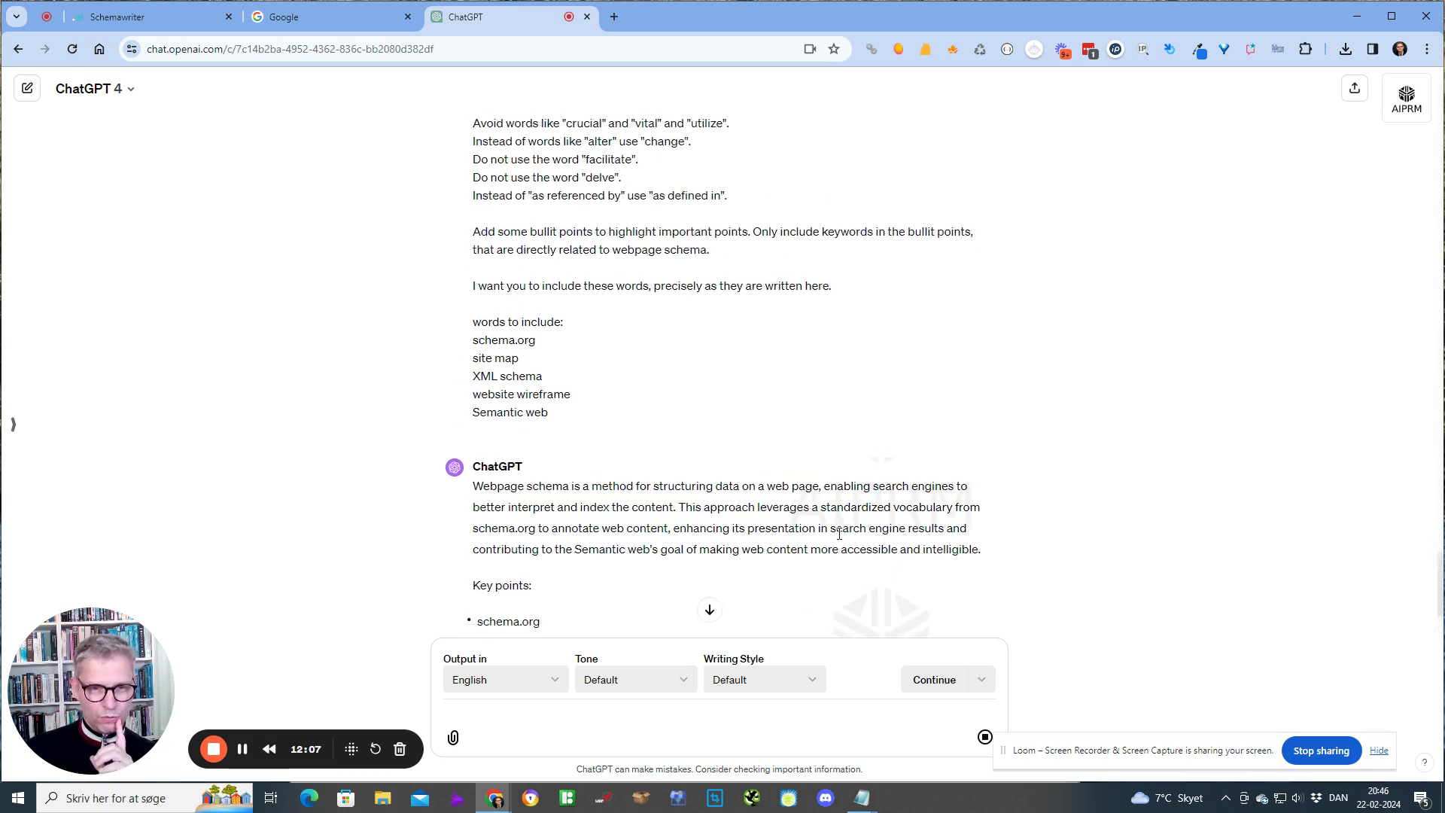
scroll(841, 539, "down", 3)
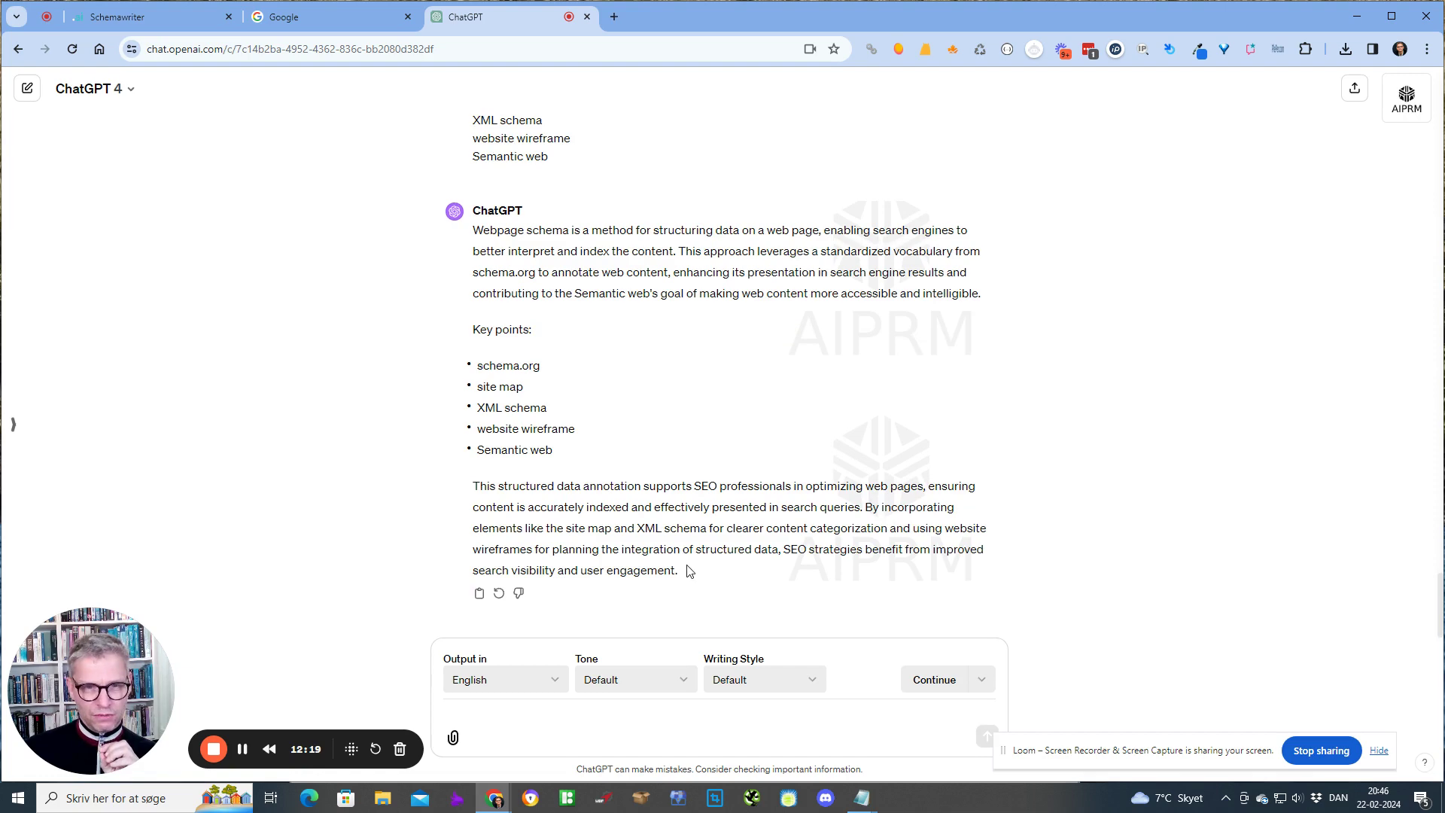
left_click_drag(687, 570, 489, 298)
scroll(667, 439, "up", 2)
scroll(666, 439, "up", 13)
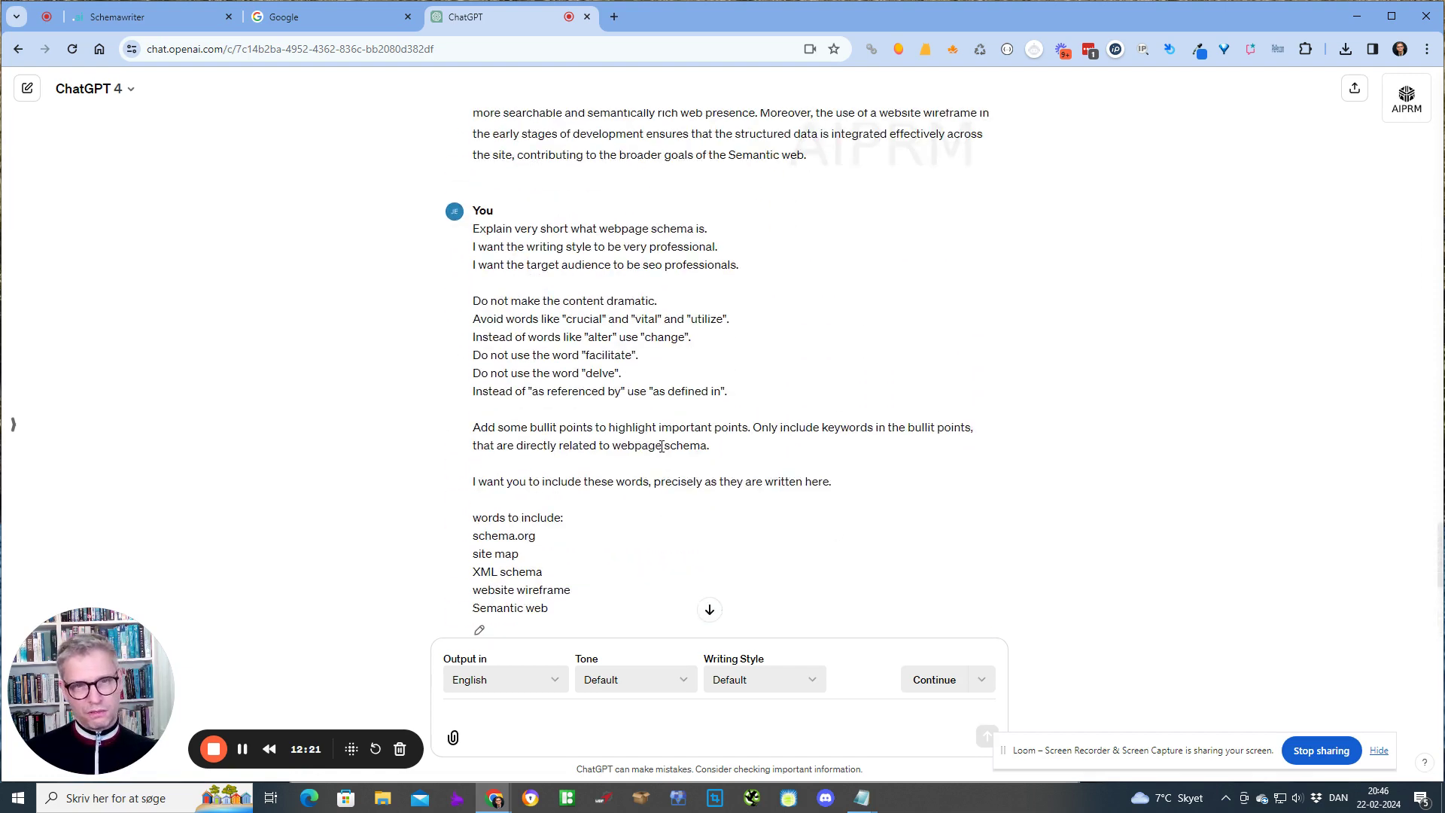
scroll(663, 452, "up", 3)
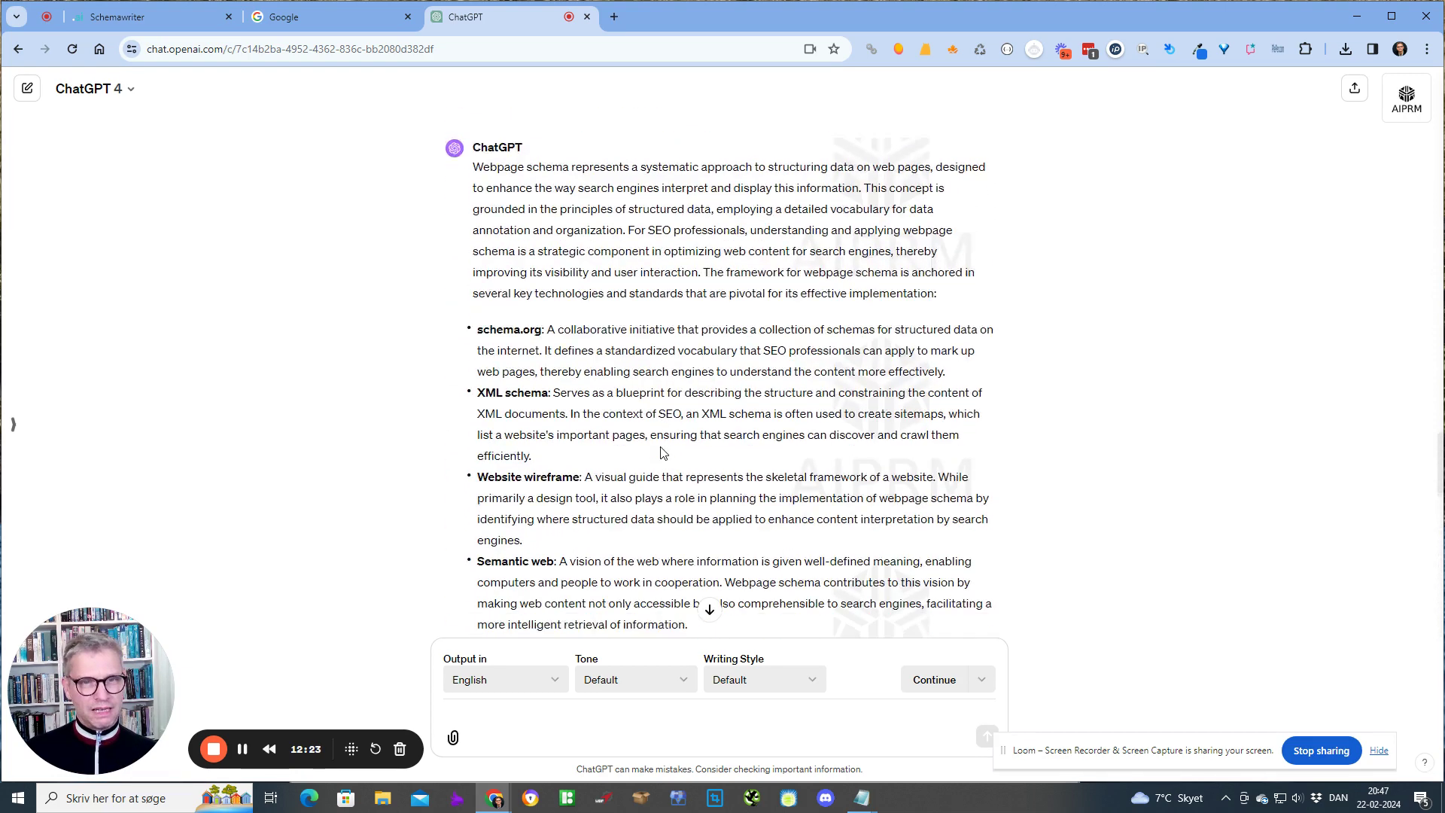
scroll(663, 459, "down", 2)
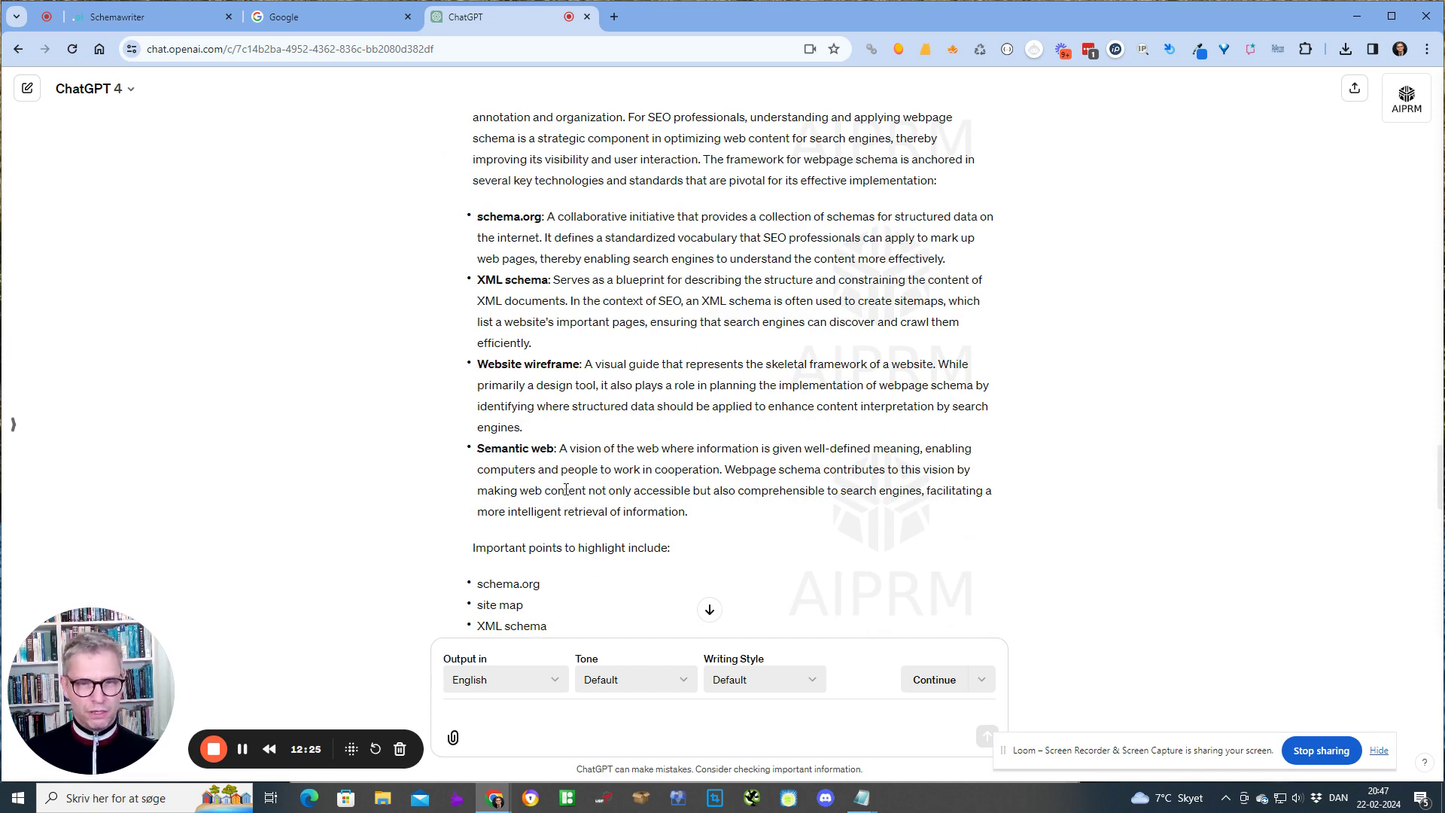
scroll(566, 490, "down", 15)
left_click(734, 542)
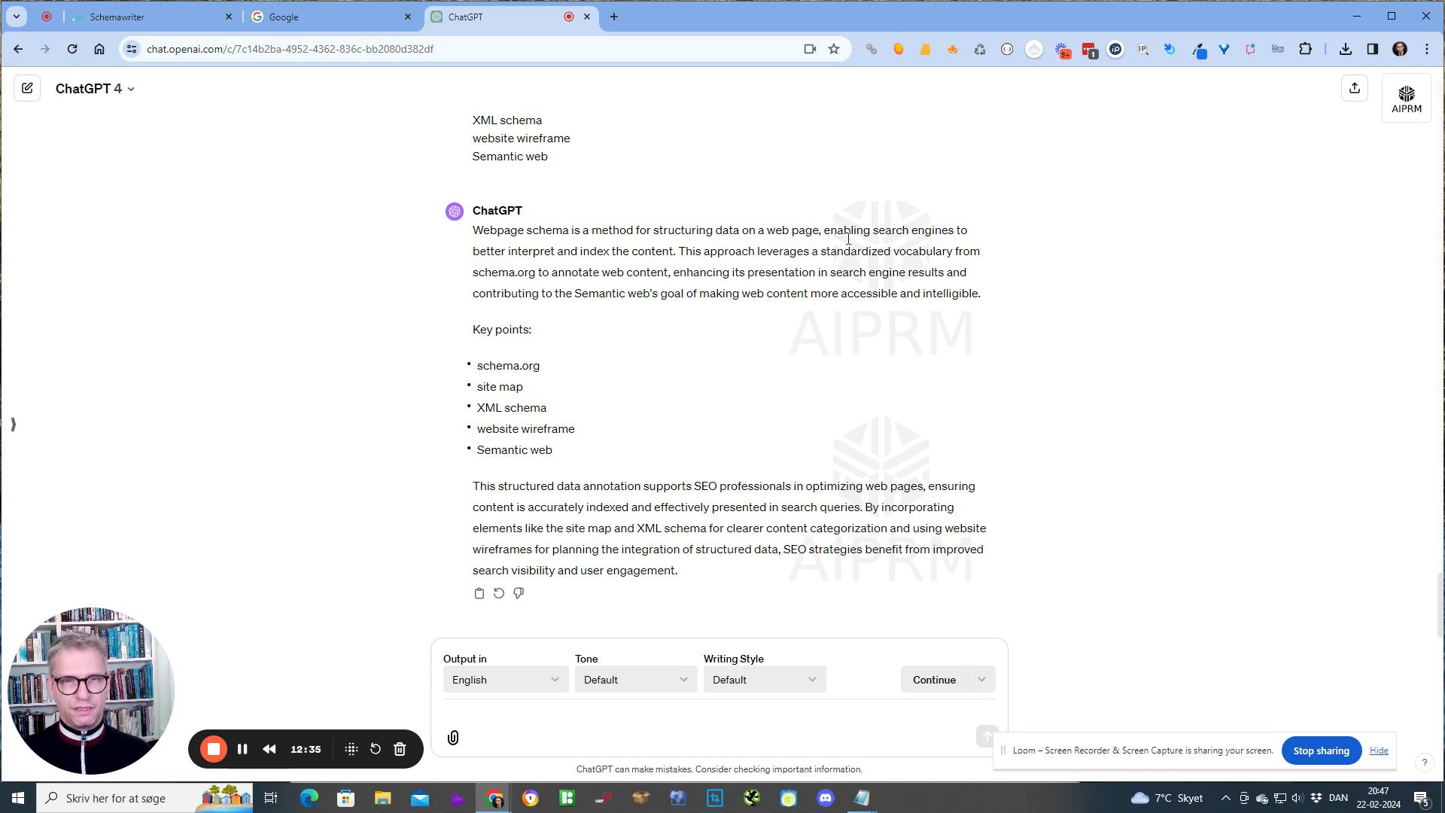
scroll(869, 407, "up", 3)
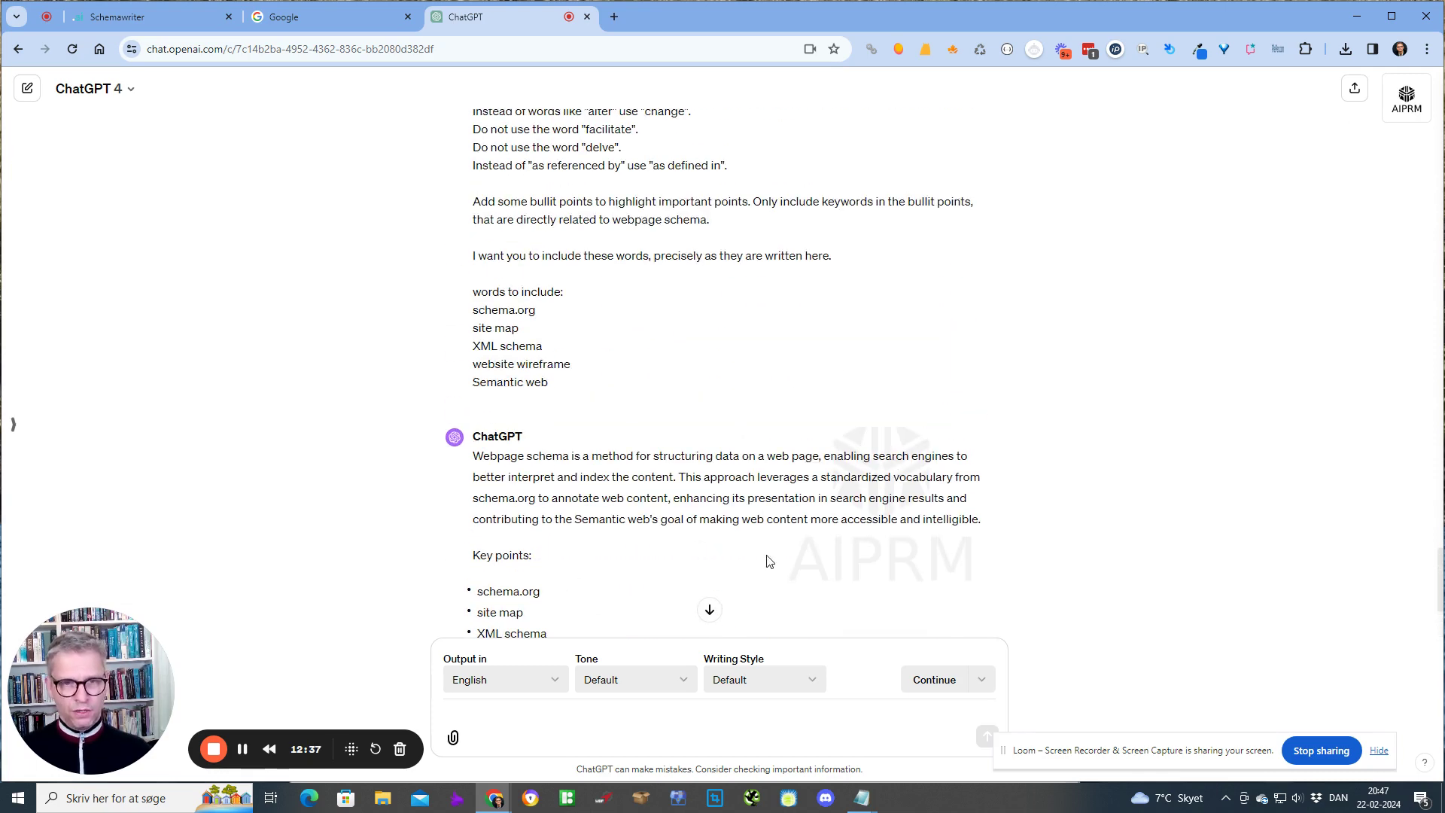
scroll(512, 527, "up", 15)
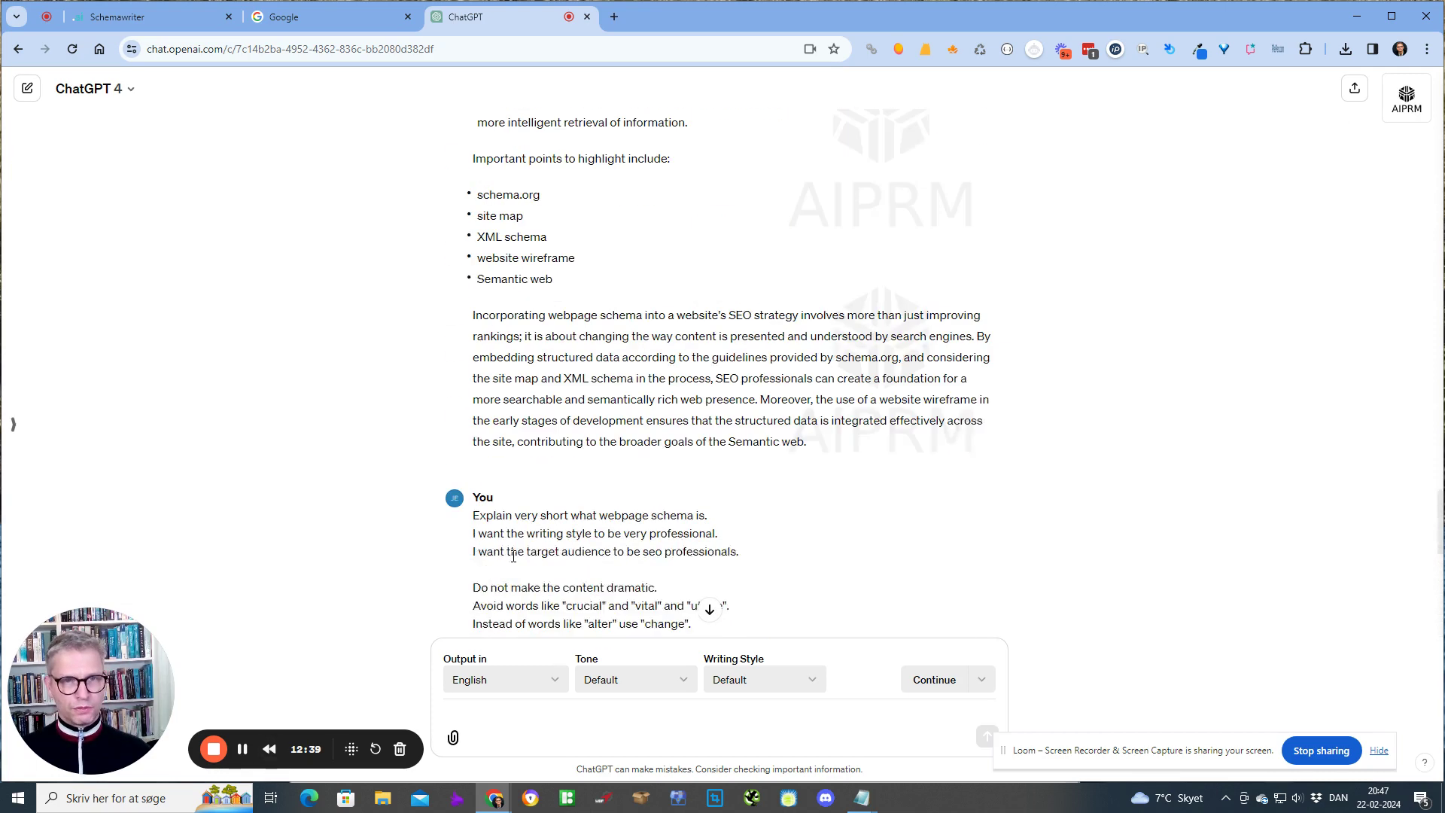
scroll(516, 565, "up", 4)
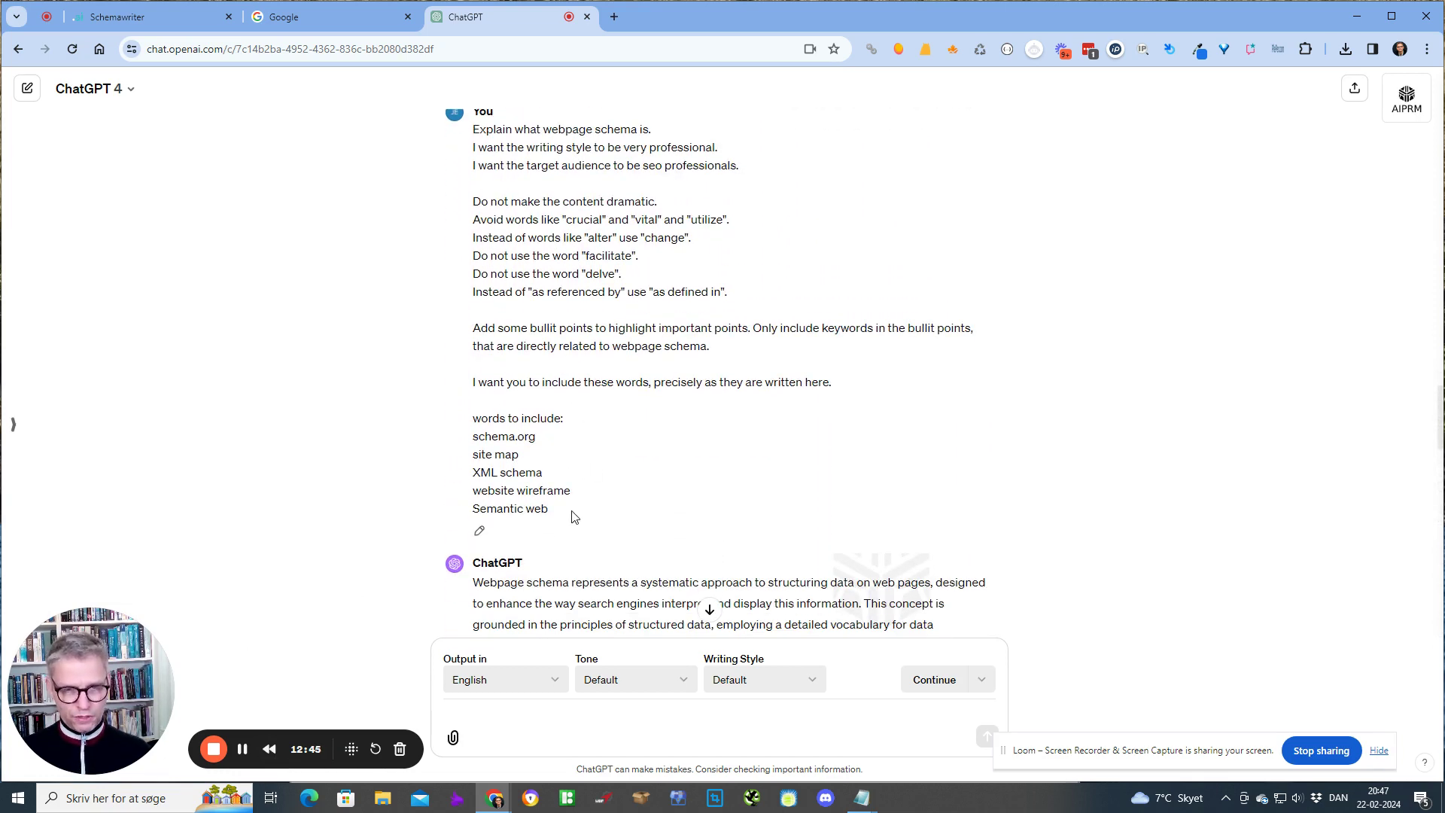
left_click_drag(586, 528, 518, 263)
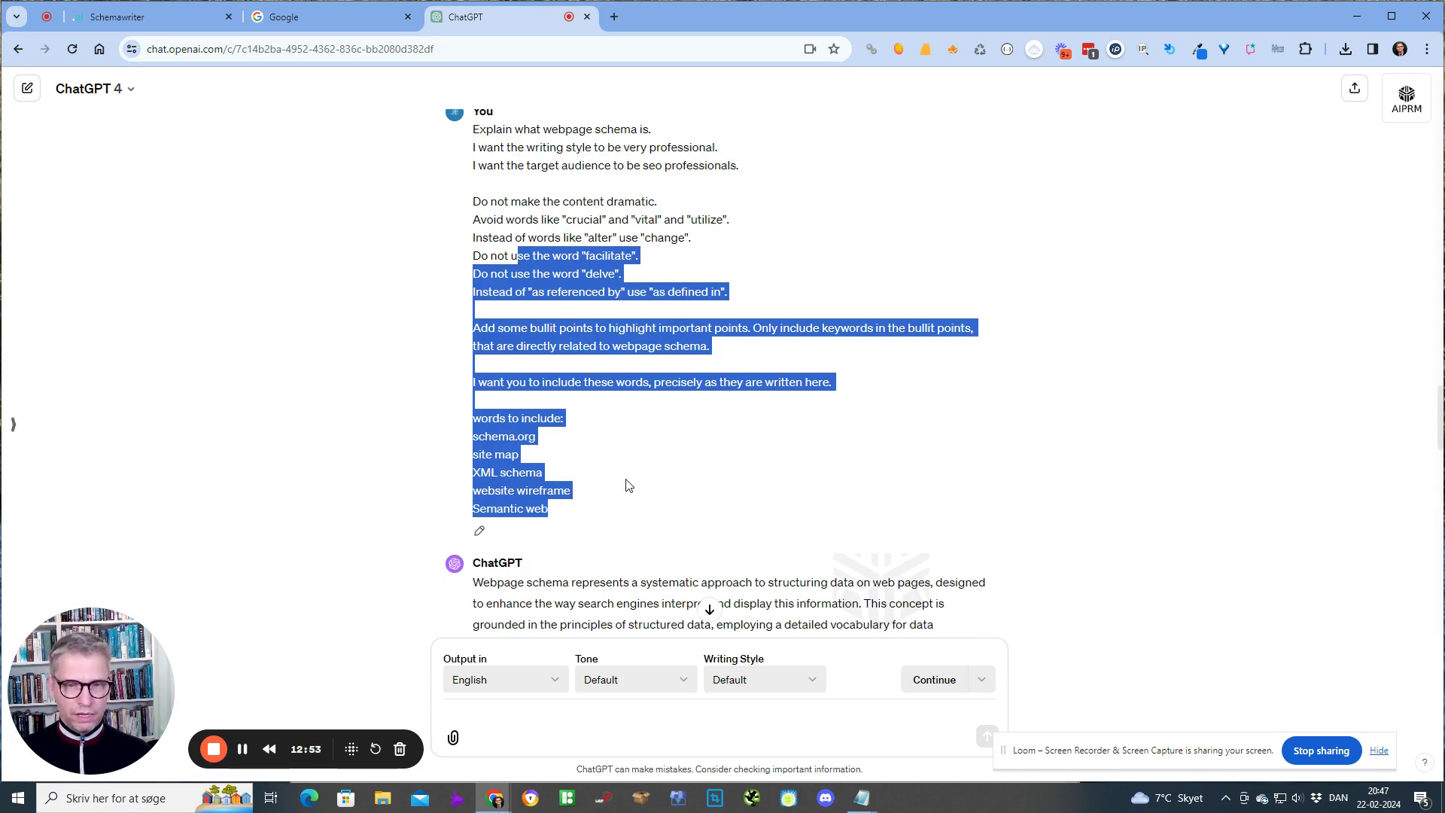
left_click(570, 508)
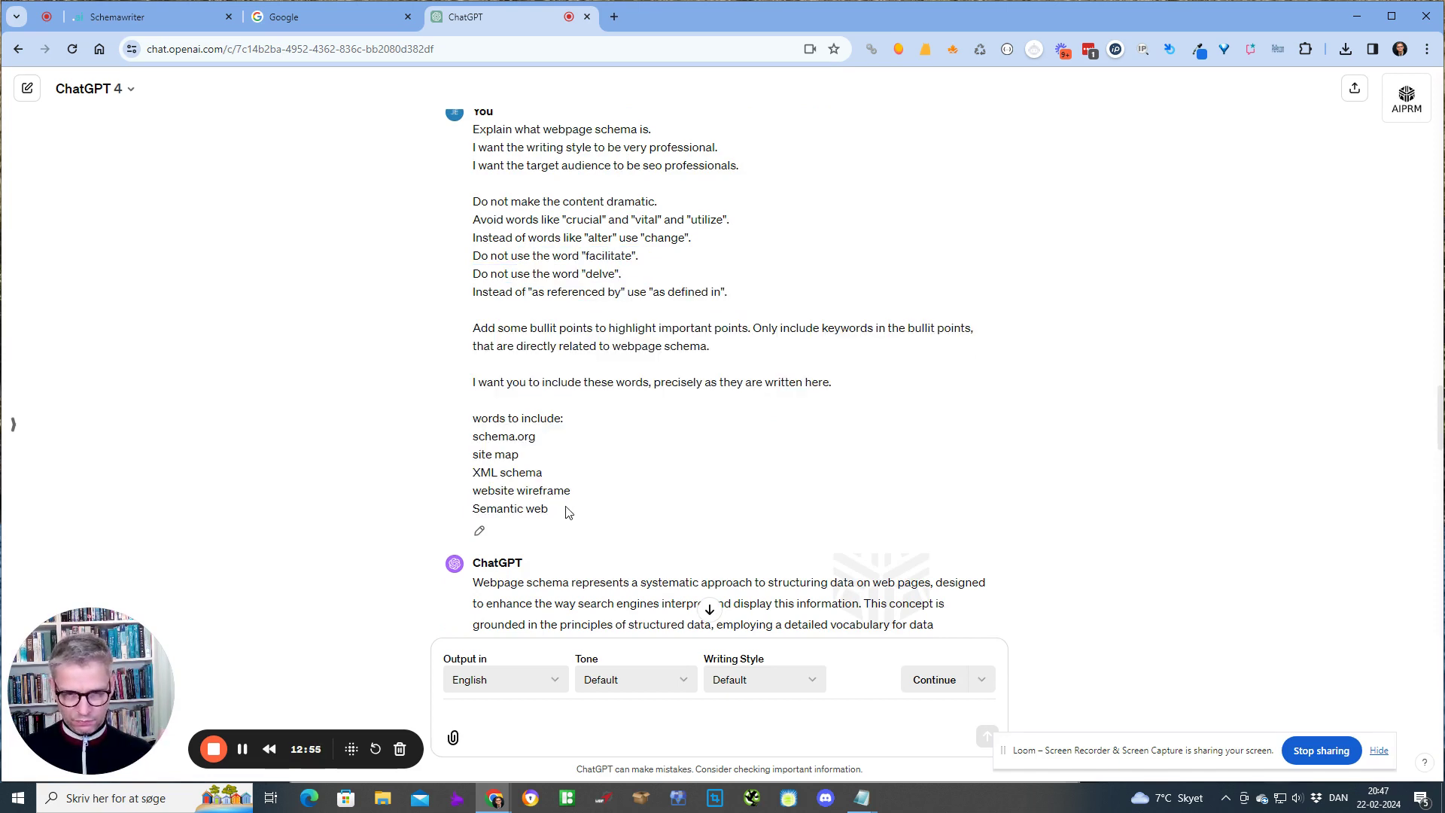
left_click_drag(552, 509, 534, 502)
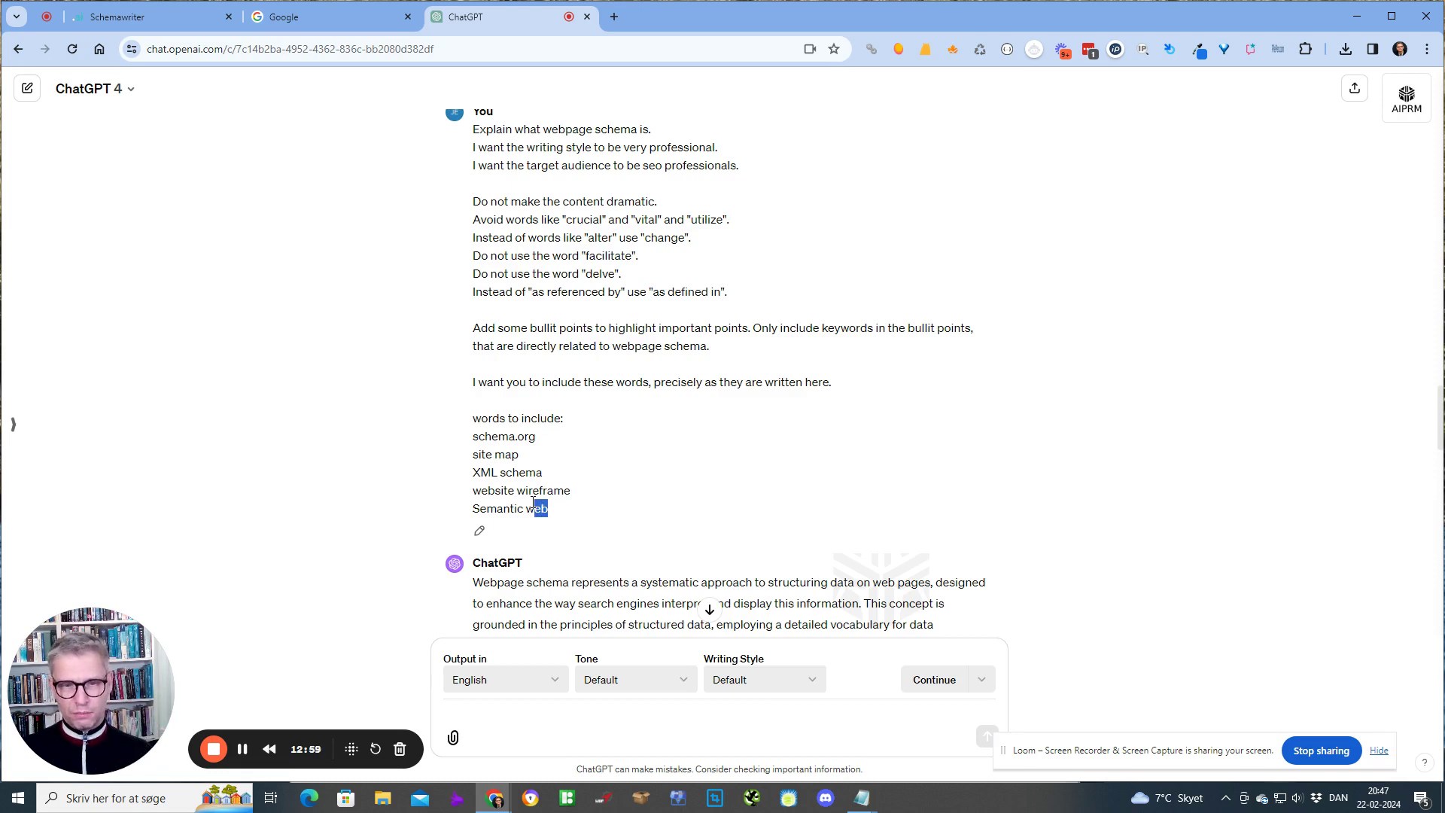
left_click(562, 514)
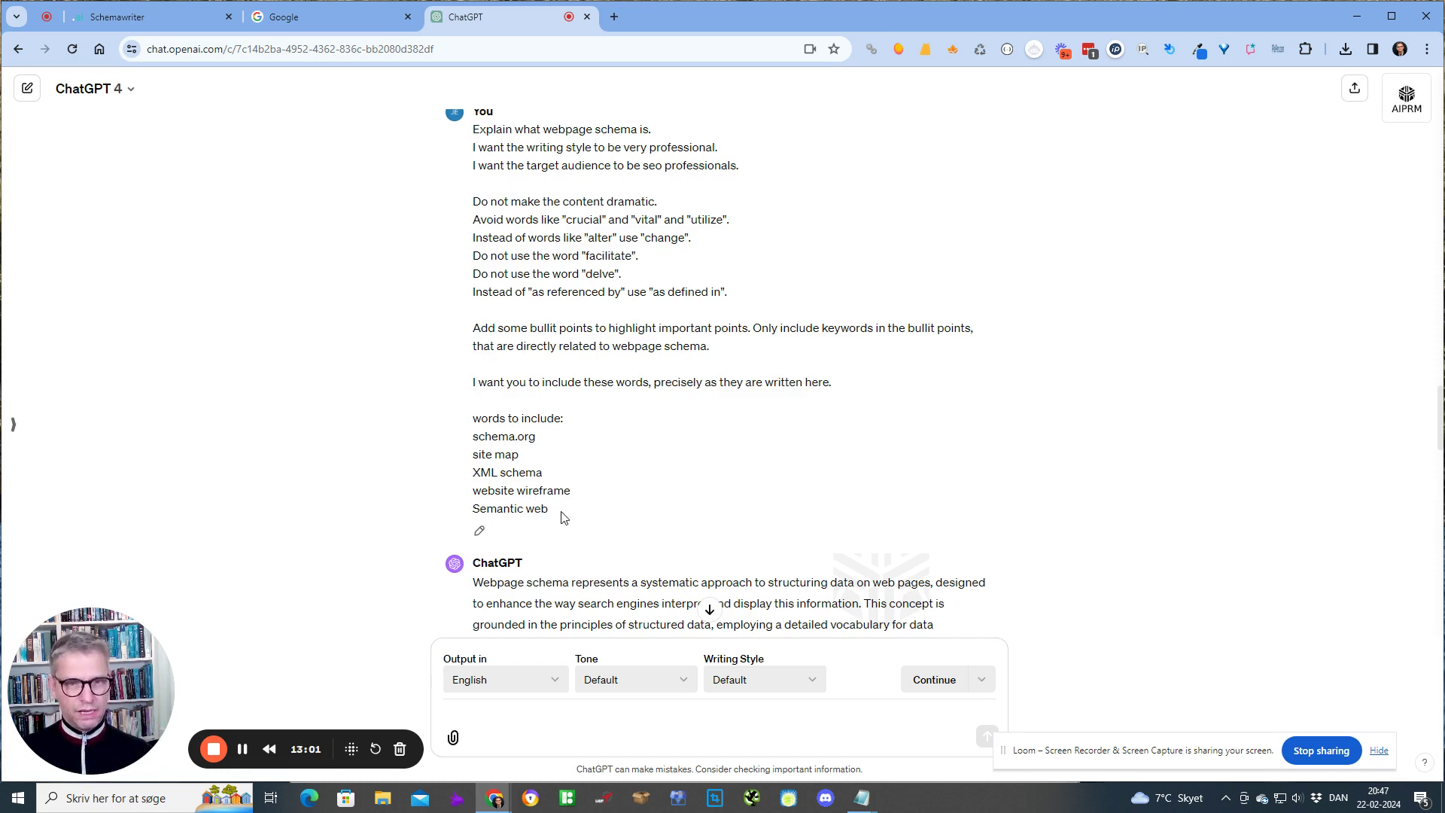
scroll(654, 519, "down", 5)
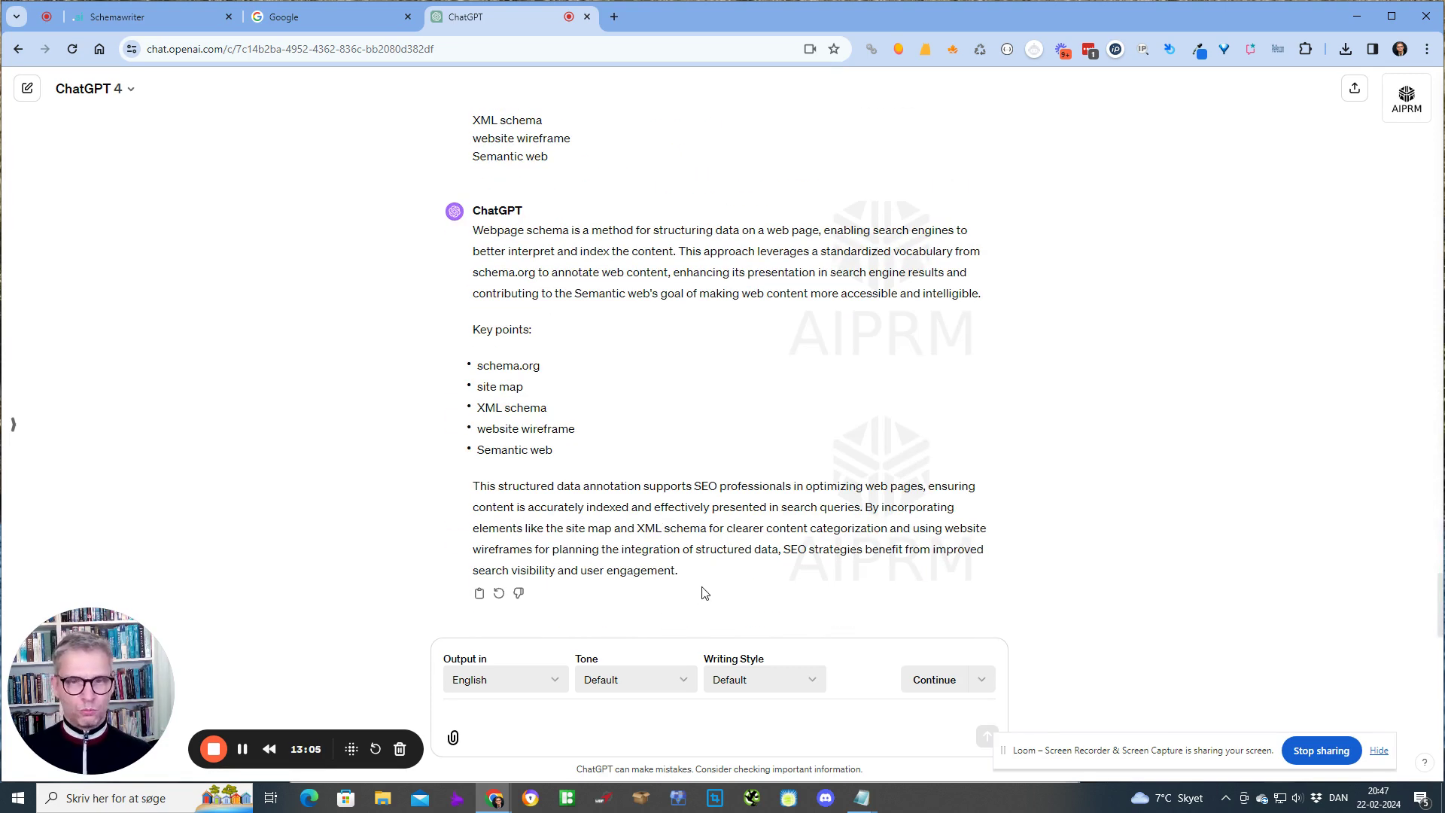
scroll(704, 593, "up", 10)
scroll(572, 435, "down", 3)
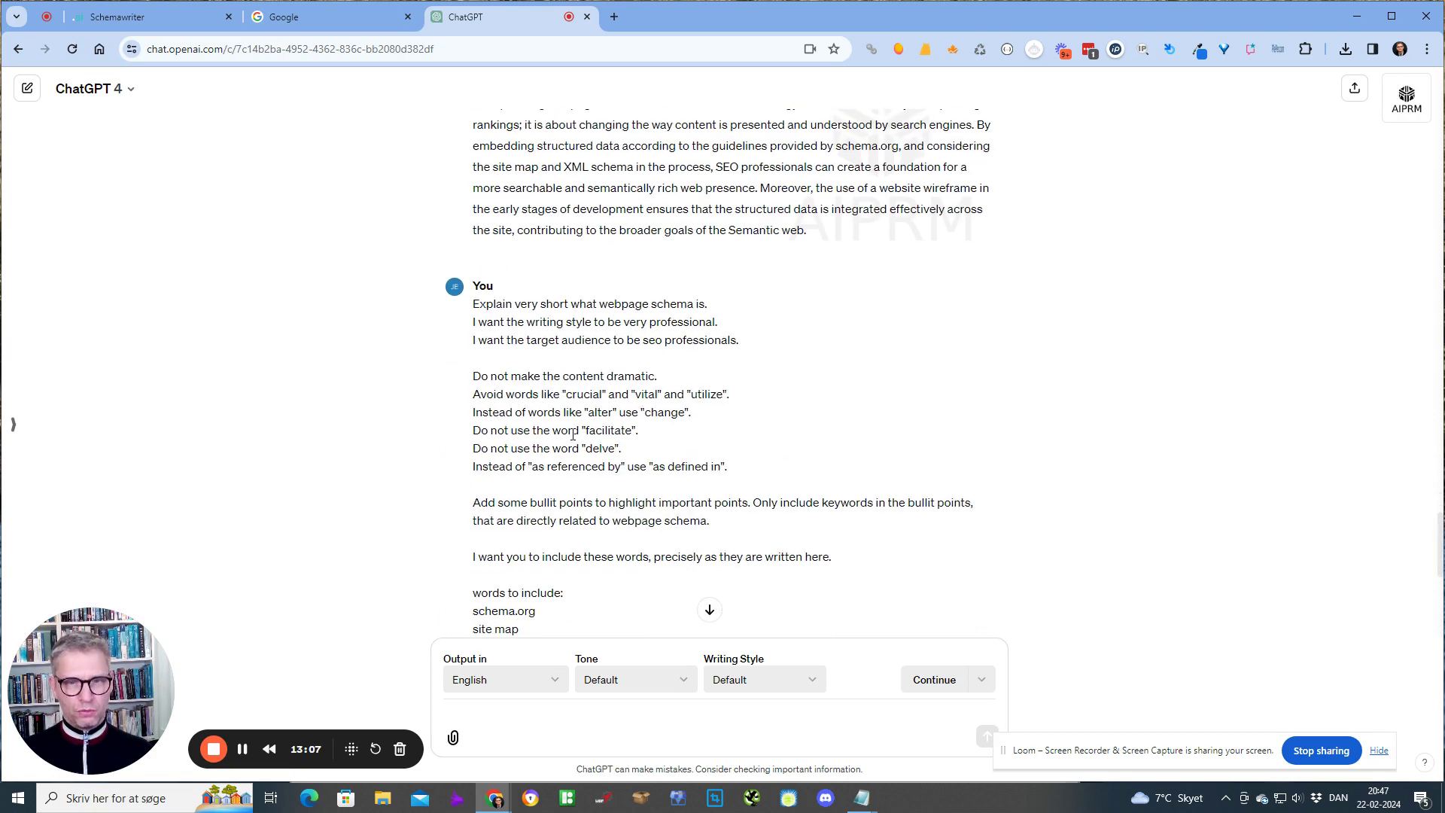
mouse_move(614, 449)
left_mouse_down()
mouse_move(602, 449)
mouse_move(633, 433)
left_mouse_up()
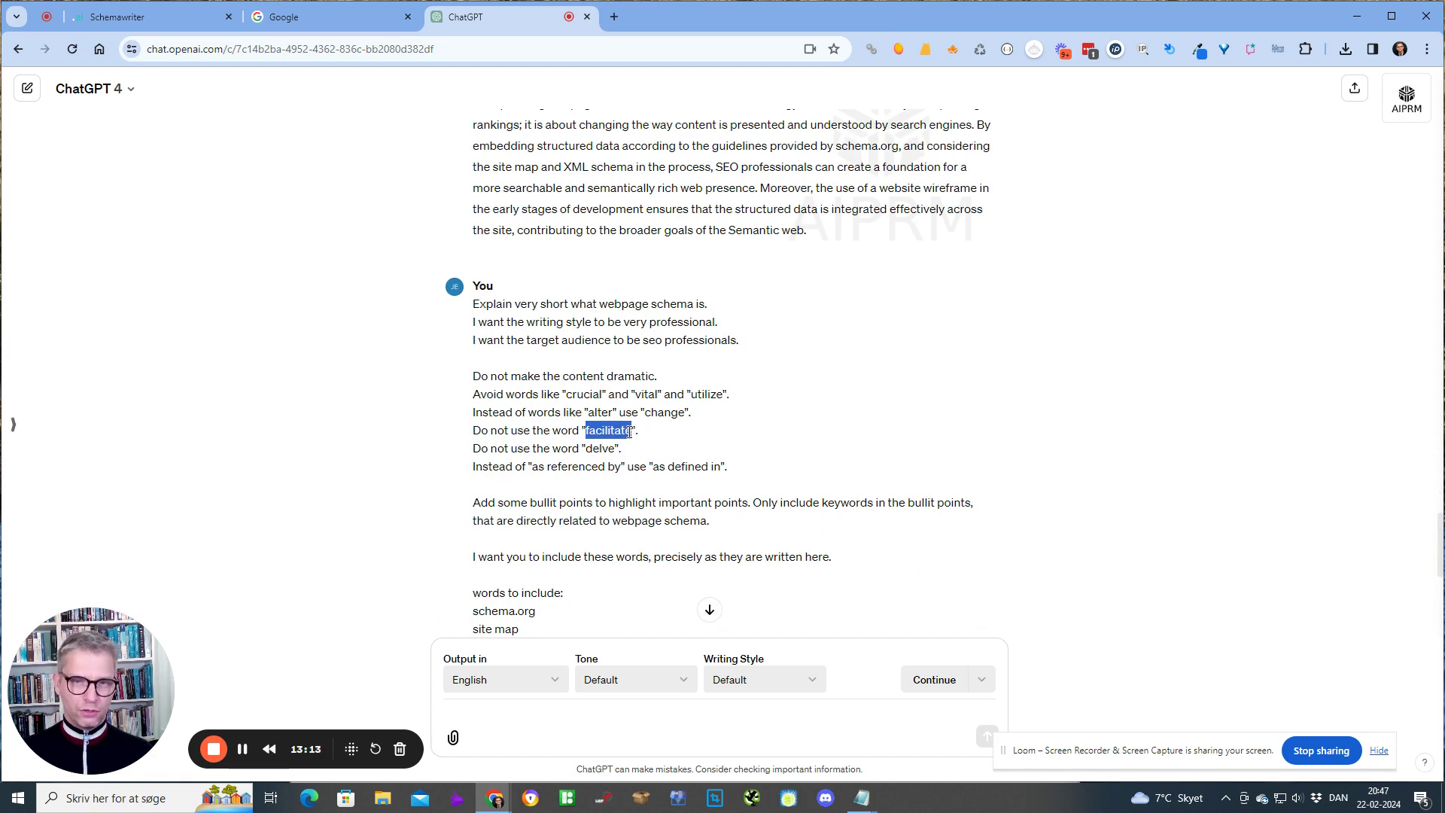
left_click(950, 444)
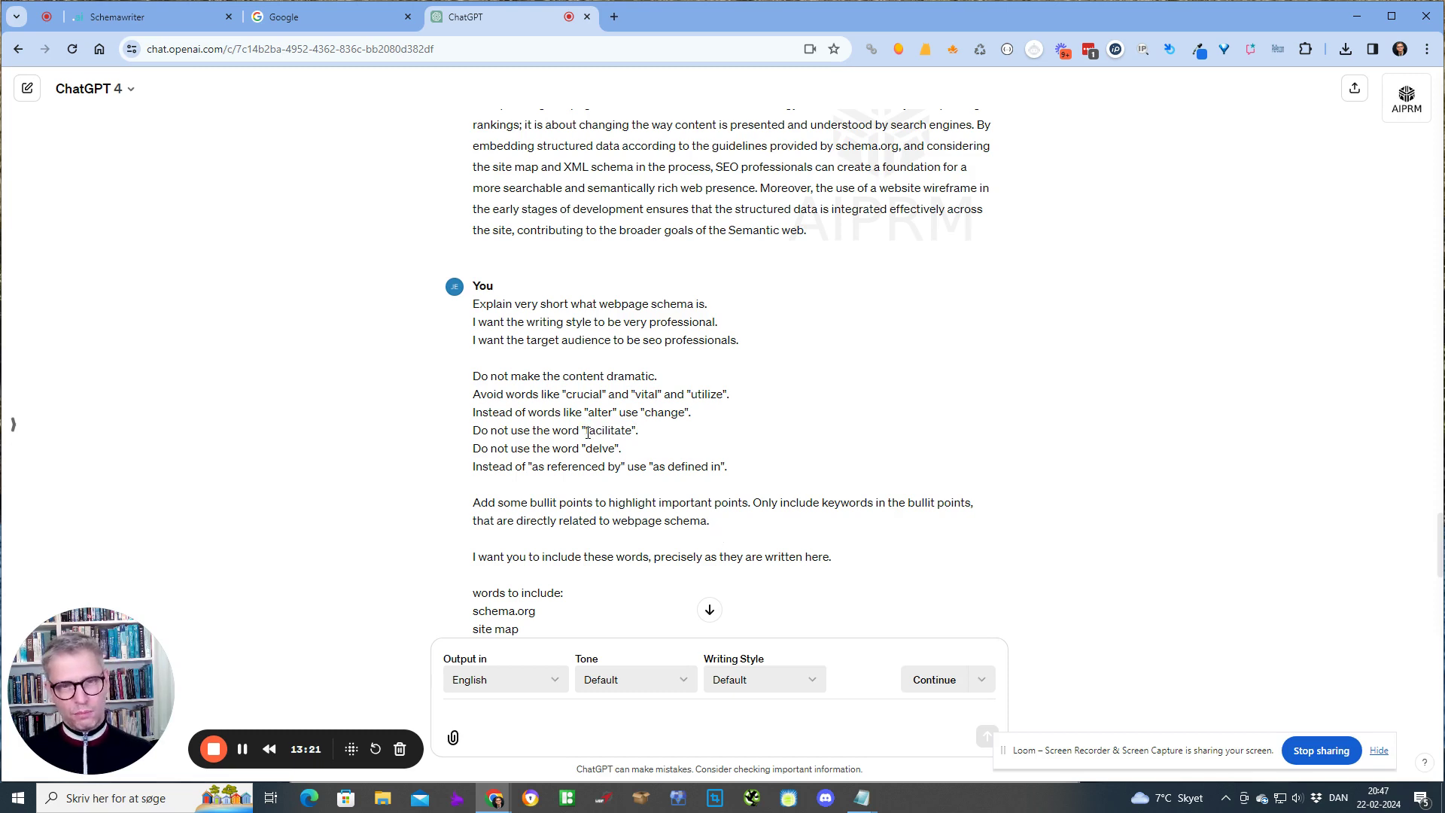
left_click_drag(588, 433, 625, 432)
left_click_drag(588, 450, 615, 448)
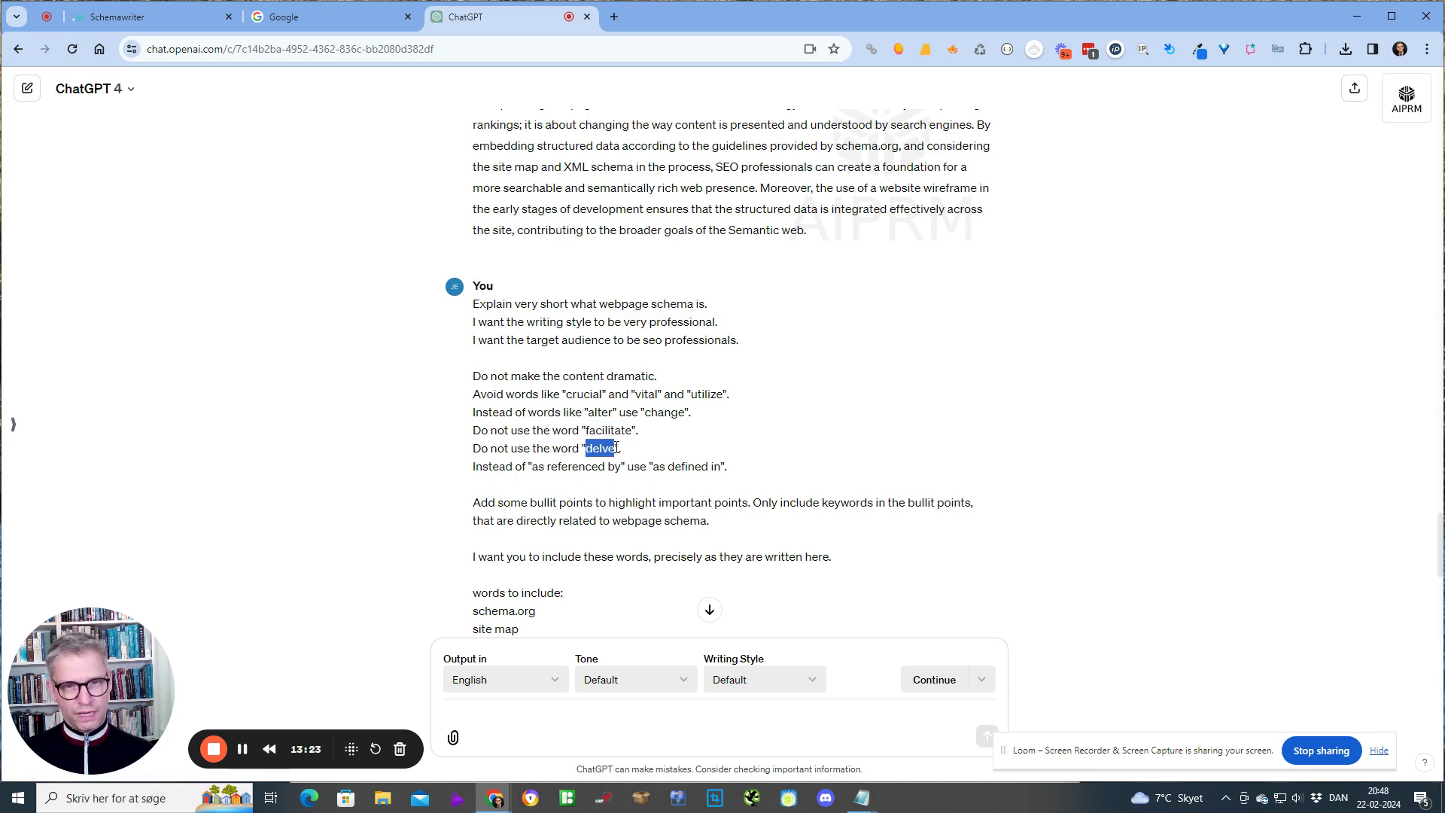
scroll(787, 386, "down", 7)
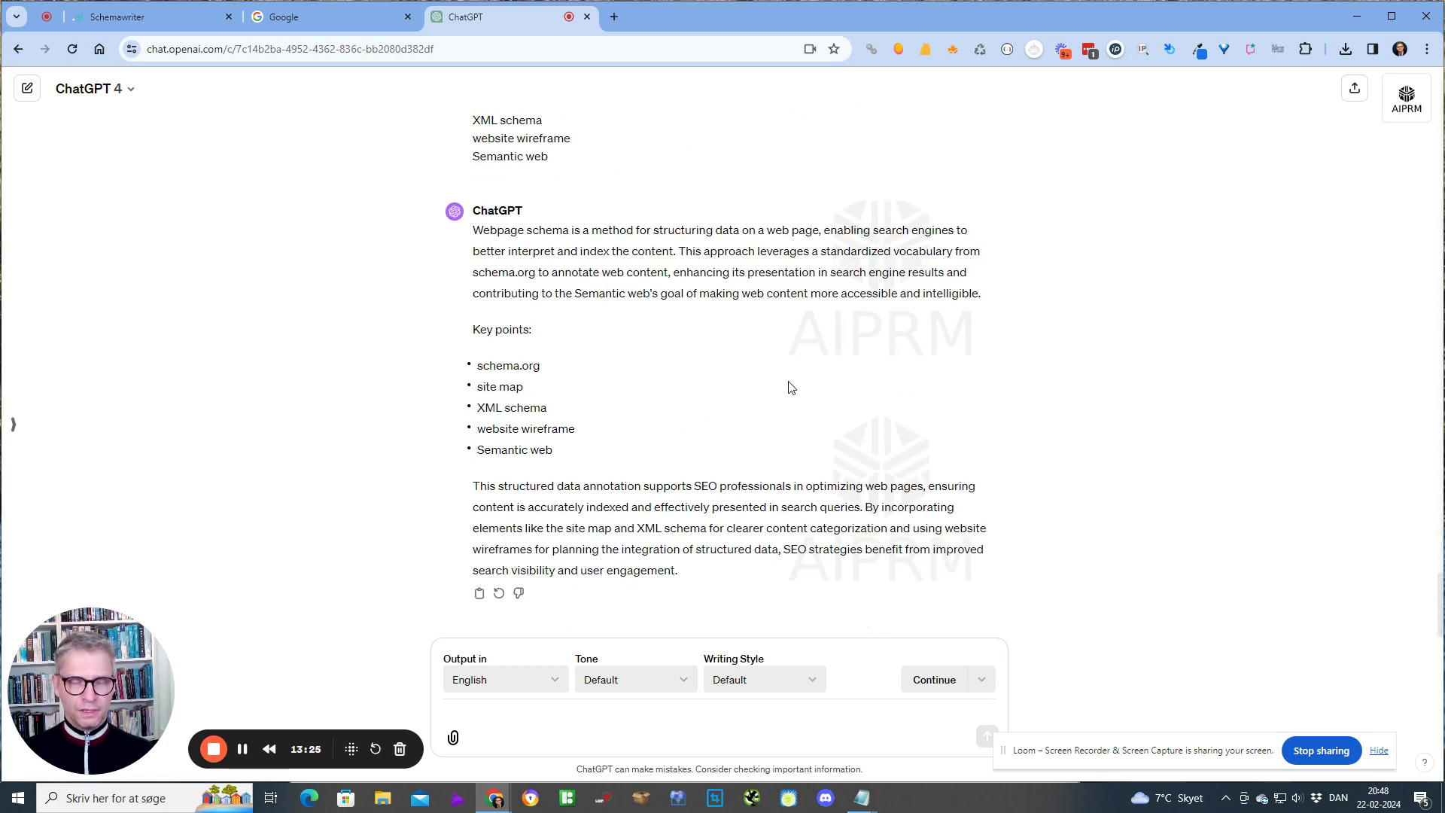